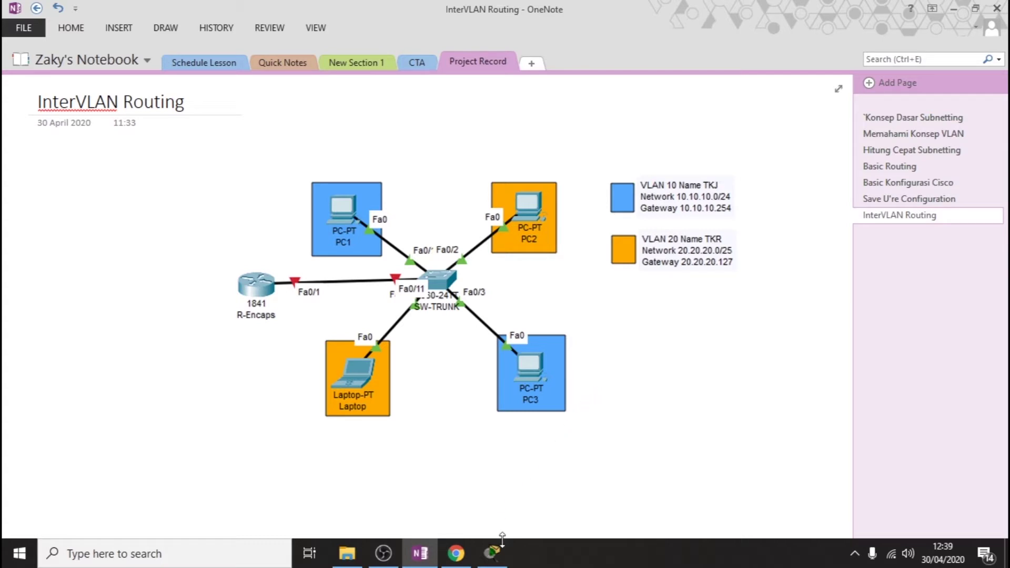
# Review the topology in Packet Tracer, return to the OneNote page and tick the VLAN 10 and VLAN 20 legend squares in red ink.
pyautogui.click(491, 552)
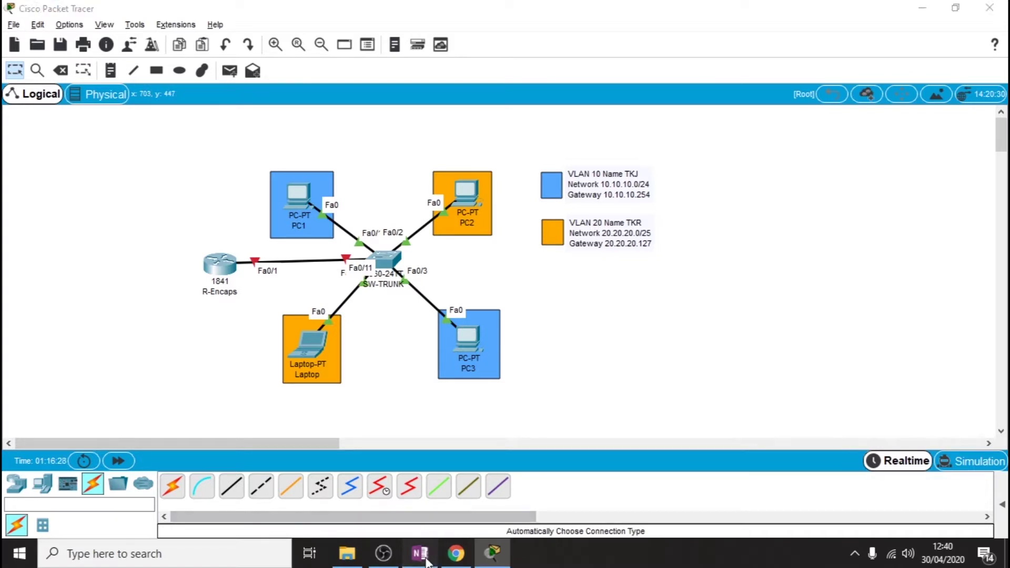
pyautogui.click(420, 552)
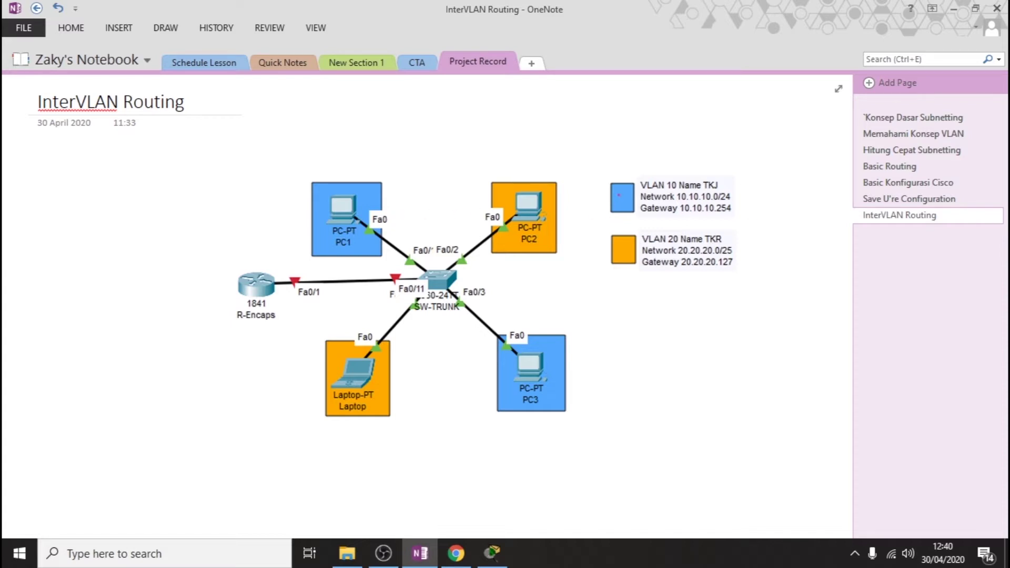
pyautogui.moveTo(618, 195); pyautogui.dragTo(629, 193)
pyautogui.moveTo(619, 247); pyautogui.dragTo(635, 243)
# Circle the word Routing in the page title with an arrow pointing down from it, and undo these marks.
pyautogui.moveTo(160, 85)
pyautogui.mouseDown()
pyautogui.moveTo(116, 91)
pyautogui.moveTo(183, 122)
pyautogui.moveTo(149, 87)
pyautogui.moveTo(156, 129)
pyautogui.moveTo(134, 187)
pyautogui.mouseUp()
pyautogui.moveTo(122, 159)
pyautogui.mouseDown()
pyautogui.moveTo(119, 188)
pyautogui.moveTo(145, 188)
pyautogui.mouseUp()
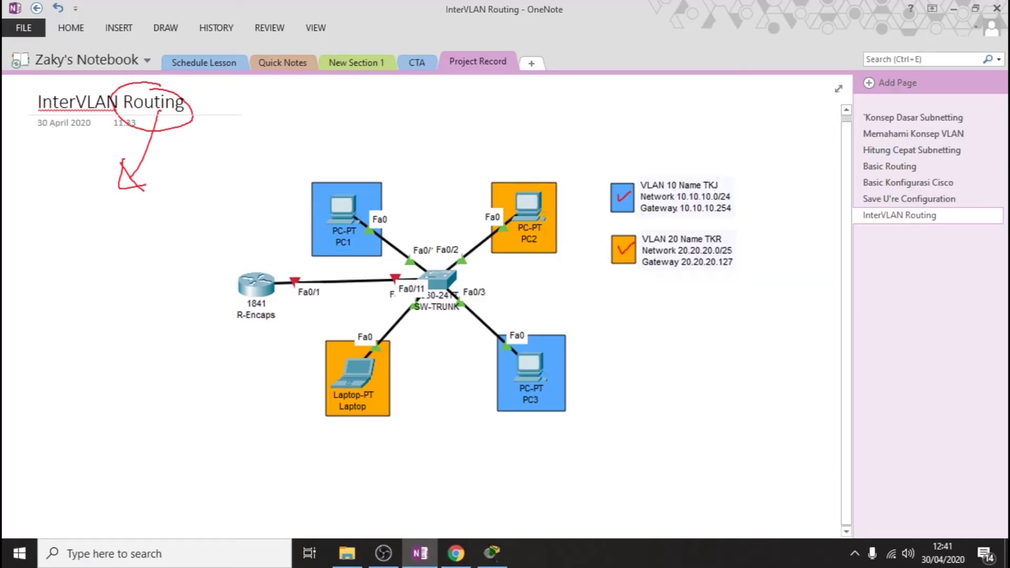
pyautogui.hotkey('ctrl', 'z')
pyautogui.hotkey('ctrl', 'z')
pyautogui.hotkey('ctrl', 'z')
pyautogui.hotkey('ctrl', 'z')
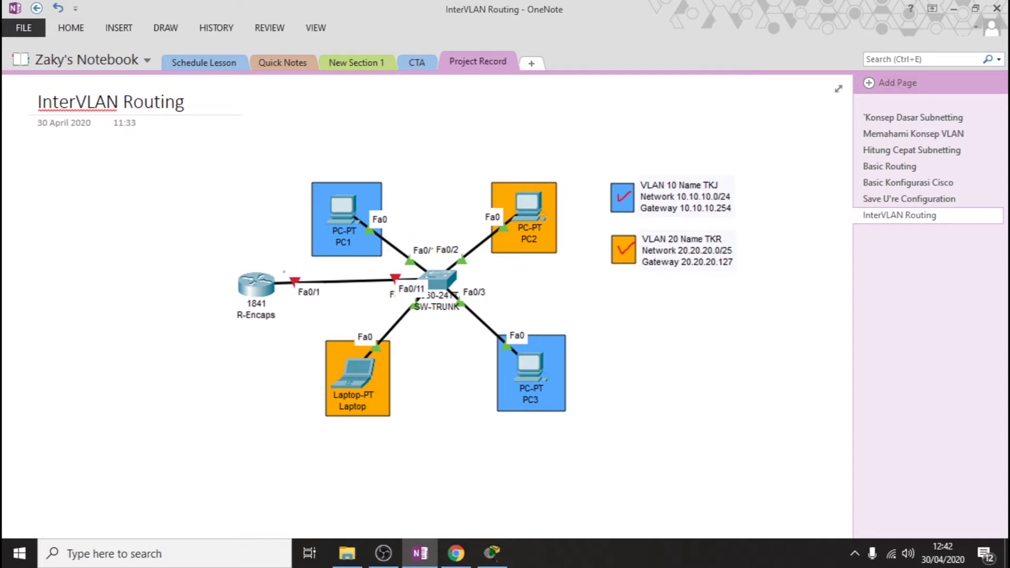
# Circle the router and its R-Encaps label in red ink, and undo these marks.
pyautogui.moveTo(255, 249)
pyautogui.mouseDown()
pyautogui.moveTo(279, 318)
pyautogui.moveTo(249, 254)
pyautogui.mouseUp()
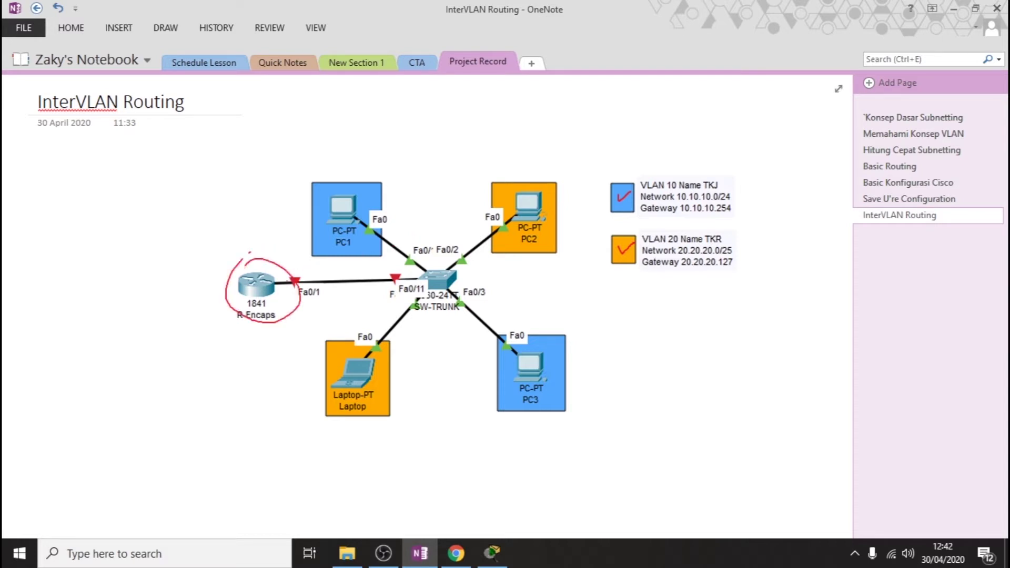
pyautogui.moveTo(323, 294)
pyautogui.mouseDown()
pyautogui.moveTo(375, 287)
pyautogui.moveTo(377, 303)
pyautogui.mouseUp()
pyautogui.hotkey('ctrl', 'z')
pyautogui.hotkey('ctrl', 'z')
pyautogui.hotkey('ctrl', 'z')
pyautogui.hotkey('ctrl', 'z')
pyautogui.hotkey('ctrl', 'z')
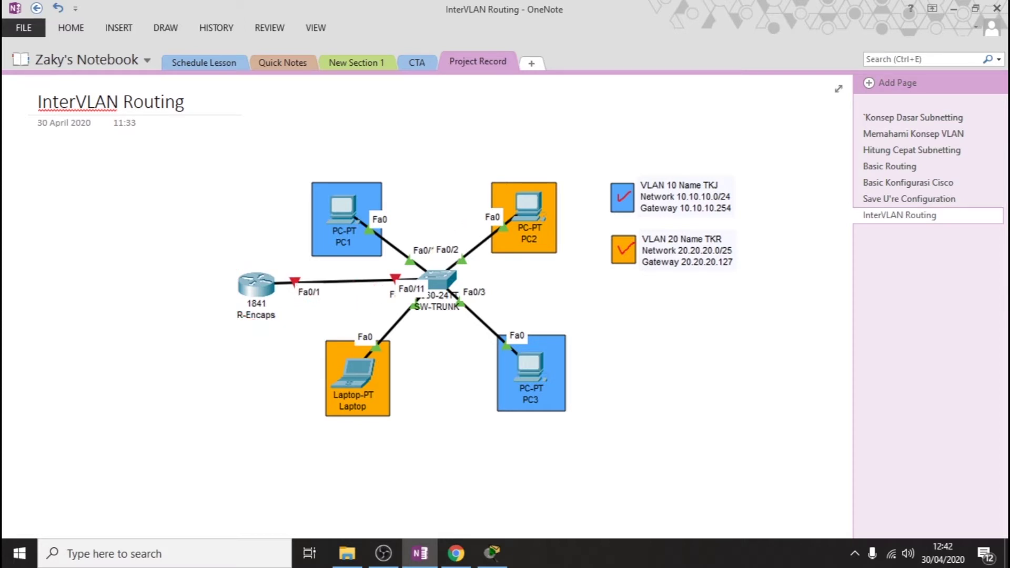
pyautogui.moveTo(272, 309)
pyautogui.mouseDown()
pyautogui.moveTo(246, 310)
pyautogui.moveTo(238, 330)
pyautogui.moveTo(258, 311)
pyautogui.mouseUp()
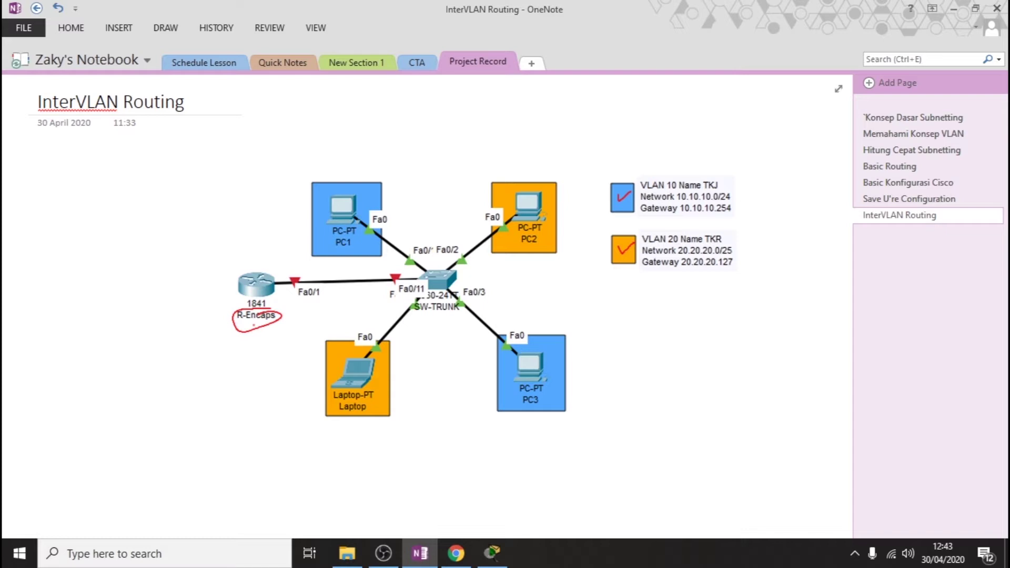
pyautogui.hotkey('ctrl', 'z')
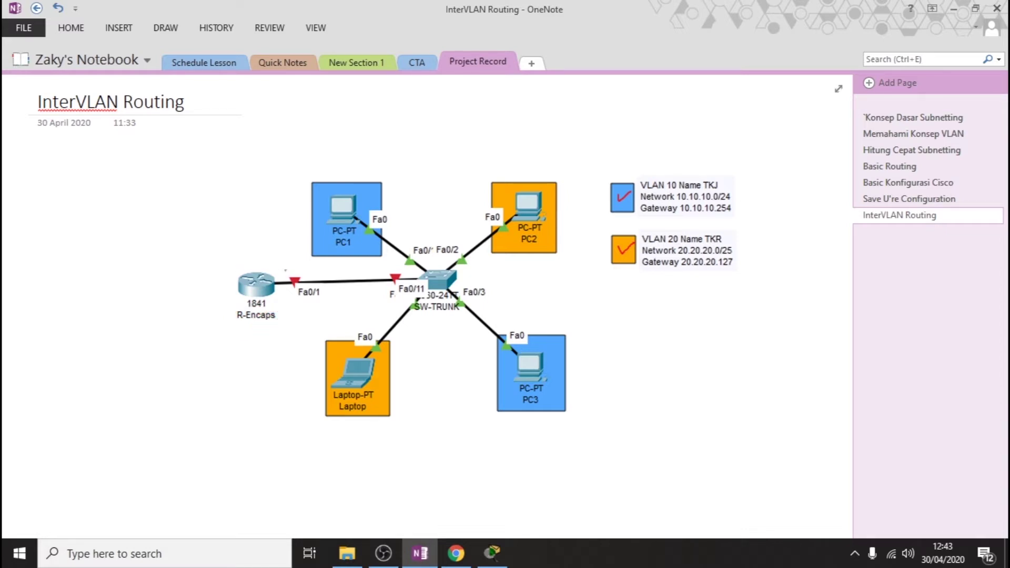
# Circle the router's Fa0/1 port label and draw a line from it down to the blank area below the router.
pyautogui.moveTo(322, 278)
pyautogui.mouseDown()
pyautogui.moveTo(285, 282)
pyautogui.moveTo(311, 307)
pyautogui.moveTo(325, 277)
pyautogui.mouseUp()
pyautogui.moveTo(293, 307)
pyautogui.mouseDown()
pyautogui.moveTo(113, 420)
pyautogui.moveTo(127, 423)
pyautogui.moveTo(113, 410)
pyautogui.moveTo(146, 423)
pyautogui.mouseUp()
# Handwrite "1 Interface = 1 IP" at the end of the Fa0/1 line, and circle the note and the VLAN legend.
pyautogui.moveTo(147, 409)
pyautogui.mouseDown()
pyautogui.moveTo(150, 421)
pyautogui.moveTo(217, 401)
pyautogui.moveTo(237, 417)
pyautogui.moveTo(263, 416)
pyautogui.mouseUp()
pyautogui.moveTo(258, 393)
pyautogui.mouseDown()
pyautogui.moveTo(262, 403)
pyautogui.moveTo(238, 393)
pyautogui.moveTo(245, 416)
pyautogui.moveTo(294, 409)
pyautogui.moveTo(157, 369)
pyautogui.moveTo(255, 411)
pyautogui.mouseUp()
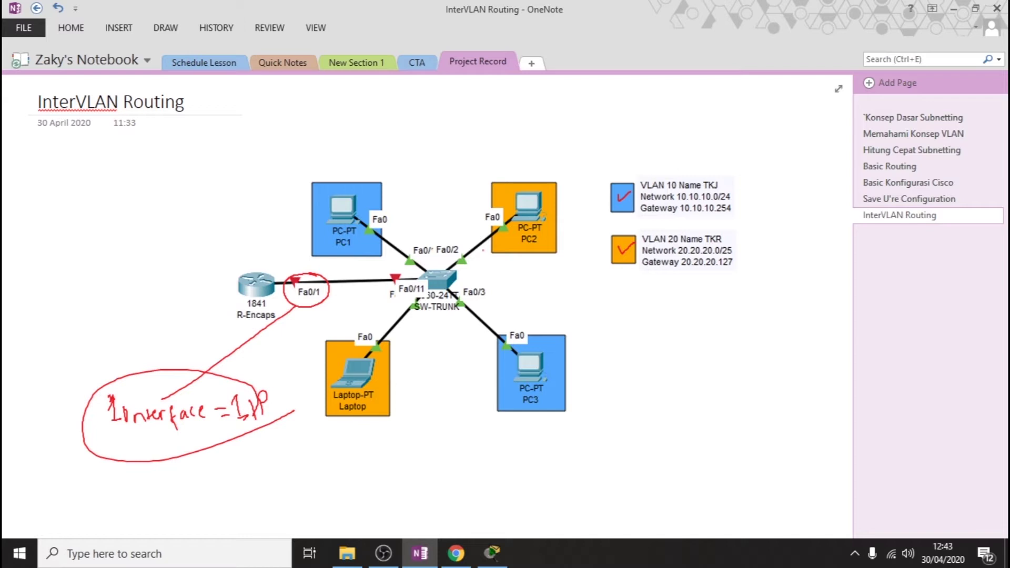
pyautogui.moveTo(732, 172)
pyautogui.mouseDown()
pyautogui.moveTo(656, 166)
pyautogui.moveTo(584, 231)
pyautogui.moveTo(648, 287)
pyautogui.moveTo(734, 282)
pyautogui.moveTo(769, 193)
pyautogui.moveTo(711, 166)
pyautogui.mouseUp()
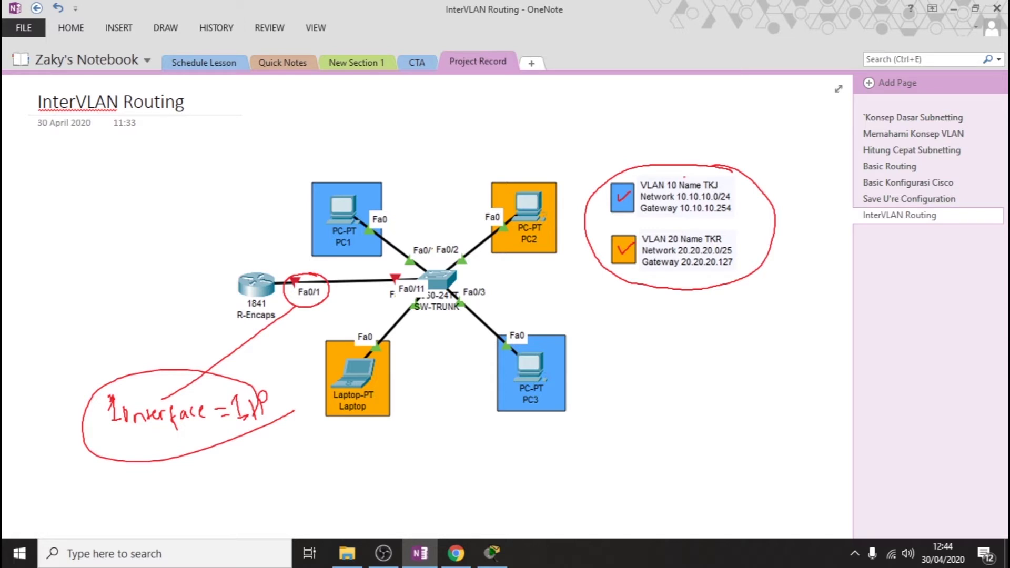
# Undo the legend circle and the whole handwritten "1 Interface = 1 IP" note, back to the circled Fa0/1 label and its line.
pyautogui.hotkey('ctrl', 'z')
pyautogui.hotkey('ctrl', 'z')
pyautogui.hotkey('ctrl', 'z')
pyautogui.hotkey('ctrl', 'z')
pyautogui.hotkey('ctrl', 'z')
pyautogui.hotkey('ctrl', 'z')
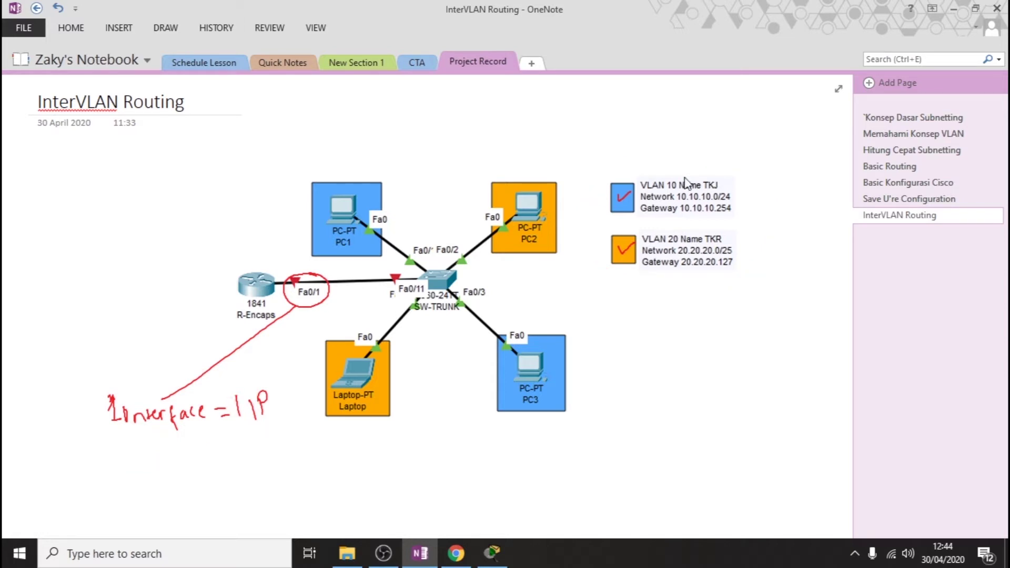
pyautogui.hotkey('ctrl', 'z')
pyautogui.hotkey('ctrl', 'z')
pyautogui.hotkey('ctrl', 'z')
pyautogui.hotkey('ctrl', 'z')
pyautogui.hotkey('ctrl', 'z')
pyautogui.hotkey('ctrl', 'z')
pyautogui.hotkey('ctrl', 'z')
pyautogui.hotkey('ctrl', 'z')
pyautogui.hotkey('ctrl', 'z')
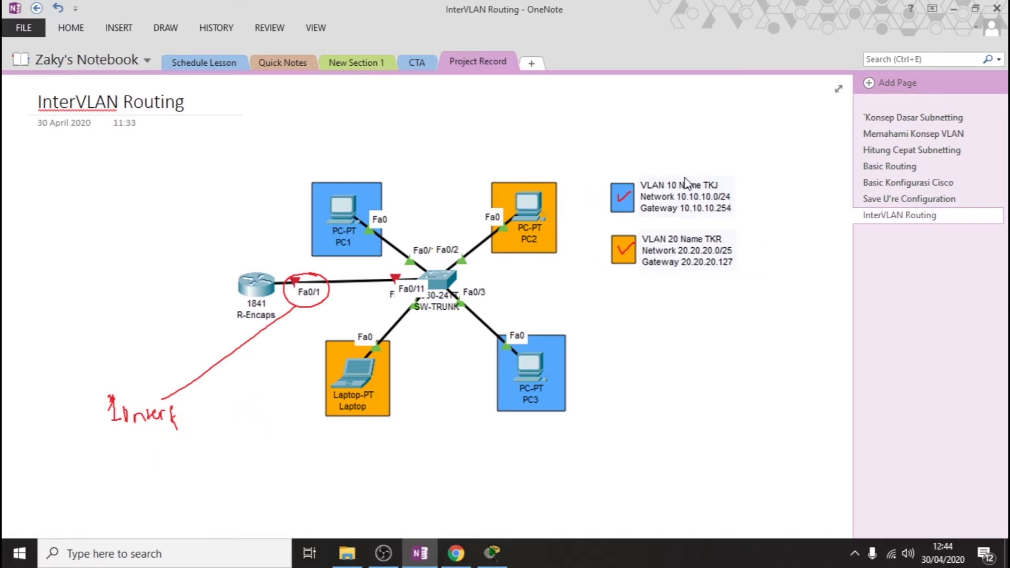
pyautogui.hotkey('ctrl', 'z')
pyautogui.hotkey('ctrl', 'z')
pyautogui.hotkey('ctrl', 'z')
pyautogui.hotkey('ctrl', 'z')
pyautogui.hotkey('ctrl', 'z')
pyautogui.hotkey('ctrl', 'z')
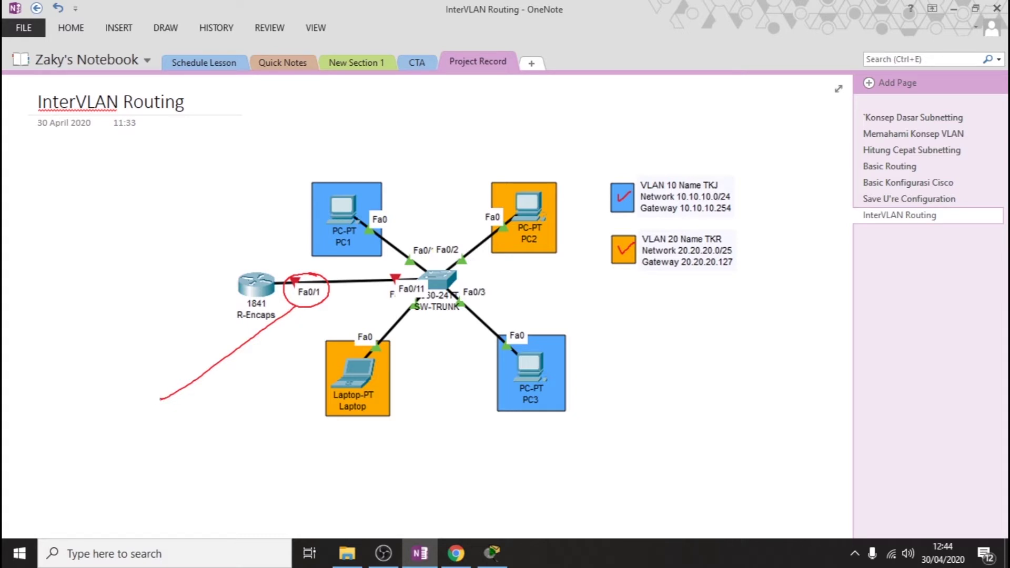
# Extend the Fa0/1 line to a handwritten "Interface fa0/1" note and draw a fork with two branches from it.
pyautogui.moveTo(161, 399)
pyautogui.mouseDown()
pyautogui.moveTo(112, 445)
pyautogui.moveTo(100, 480)
pyautogui.moveTo(111, 467)
pyautogui.moveTo(117, 480)
pyautogui.mouseUp()
pyautogui.moveTo(120, 465)
pyautogui.mouseDown()
pyautogui.moveTo(126, 480)
pyautogui.moveTo(149, 468)
pyautogui.moveTo(194, 487)
pyautogui.moveTo(237, 472)
pyautogui.moveTo(236, 487)
pyautogui.moveTo(321, 468)
pyautogui.moveTo(321, 450)
pyautogui.moveTo(362, 443)
pyautogui.mouseUp()
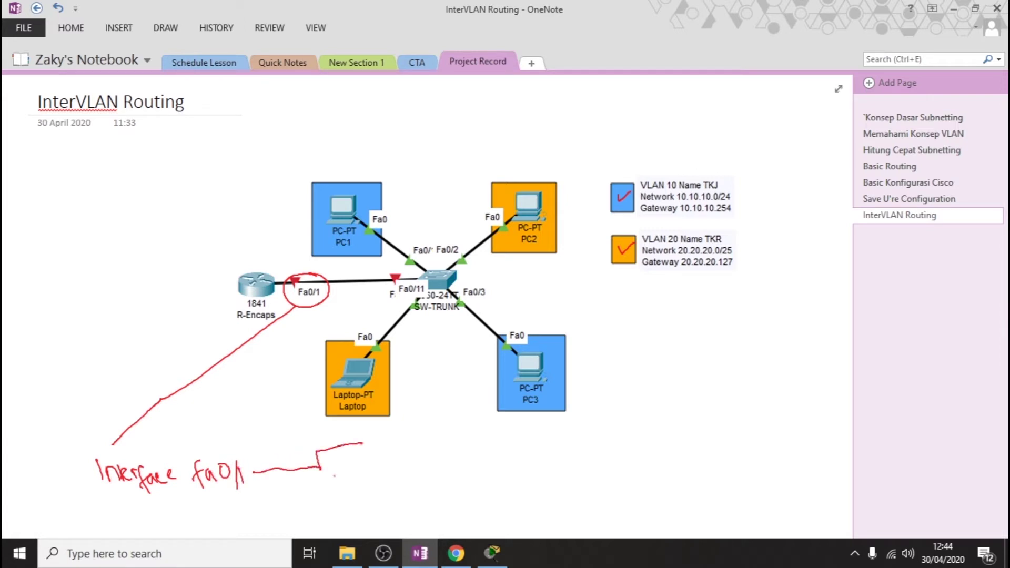
pyautogui.moveTo(317, 466)
pyautogui.mouseDown()
pyautogui.moveTo(324, 496)
pyautogui.moveTo(368, 495)
pyautogui.mouseUp()
# Label the two branches by hand as fa0/1.10 and fa0/1.20 and underline both labels.
pyautogui.moveTo(379, 429)
pyautogui.mouseDown()
pyautogui.moveTo(374, 451)
pyautogui.moveTo(382, 437)
pyautogui.moveTo(414, 452)
pyautogui.moveTo(442, 443)
pyautogui.mouseUp()
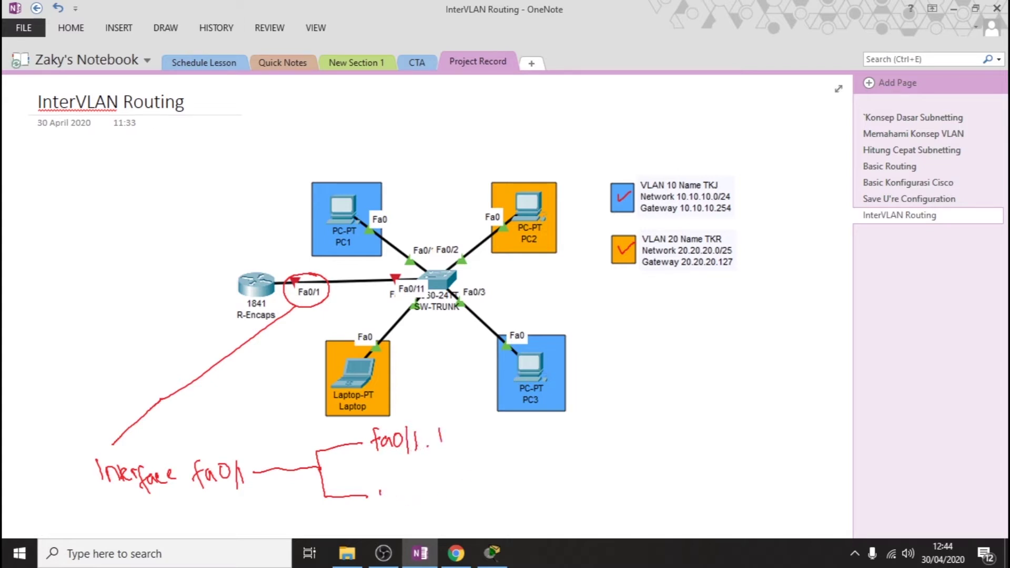
pyautogui.moveTo(387, 493)
pyautogui.mouseDown()
pyautogui.moveTo(379, 511)
pyautogui.moveTo(411, 498)
pyautogui.moveTo(468, 501)
pyautogui.mouseUp()
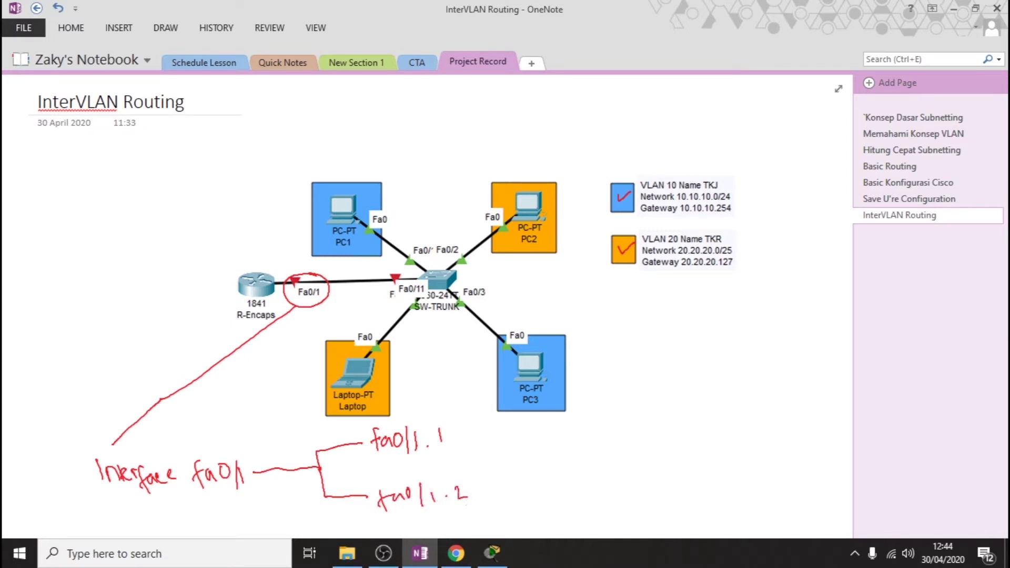
pyautogui.moveTo(455, 426); pyautogui.dragTo(453, 428)
pyautogui.moveTo(473, 490); pyautogui.dragTo(472, 489)
pyautogui.moveTo(372, 460); pyautogui.dragTo(477, 443)
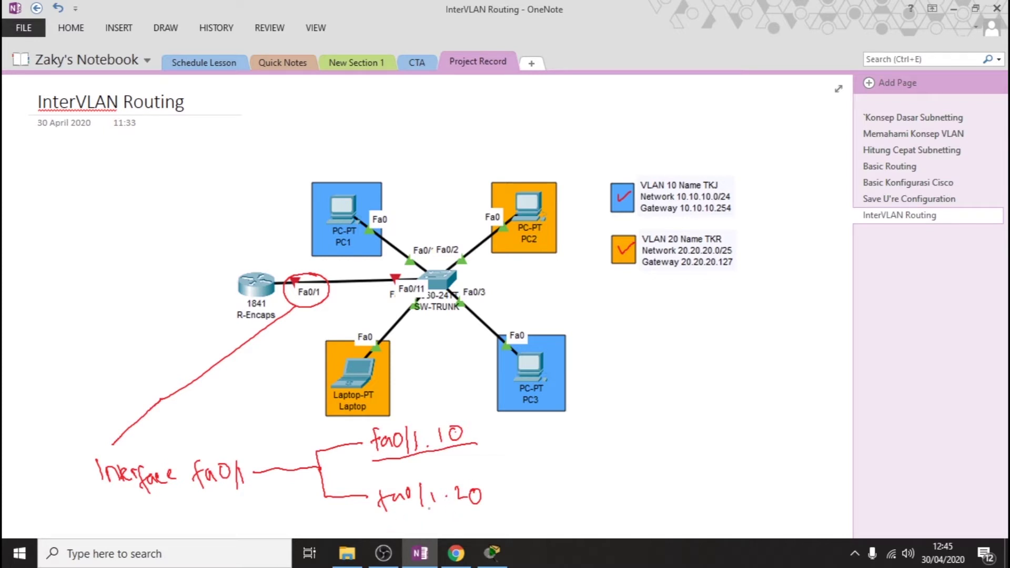
pyautogui.moveTo(379, 524); pyautogui.dragTo(479, 504)
pyautogui.hotkey('ctrl', 'z')
pyautogui.moveTo(383, 526); pyautogui.dragTo(486, 508)
# Circle the 10 and 20 in the sub-interface labels and draw arrows from them to the VLAN 10 and VLAN 20 legend entries.
pyautogui.moveTo(459, 417)
pyautogui.mouseDown()
pyautogui.moveTo(435, 428)
pyautogui.moveTo(491, 435)
pyautogui.moveTo(458, 418)
pyautogui.moveTo(492, 340)
pyautogui.moveTo(600, 215)
pyautogui.moveTo(595, 234)
pyautogui.mouseUp()
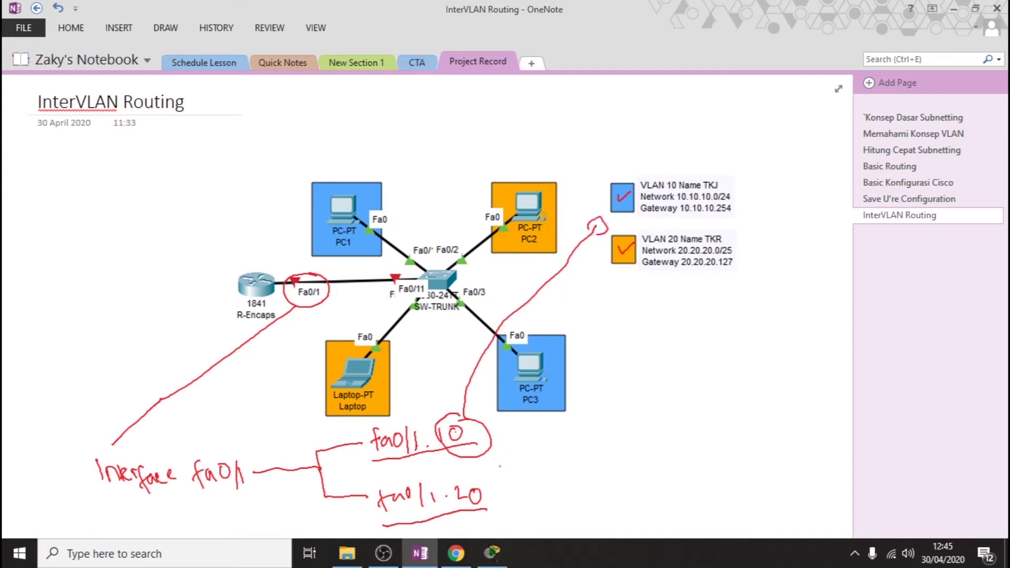
pyautogui.moveTo(465, 469)
pyautogui.mouseDown()
pyautogui.moveTo(476, 523)
pyautogui.moveTo(485, 485)
pyautogui.moveTo(539, 435)
pyautogui.moveTo(574, 377)
pyautogui.moveTo(615, 272)
pyautogui.moveTo(601, 284)
pyautogui.mouseUp()
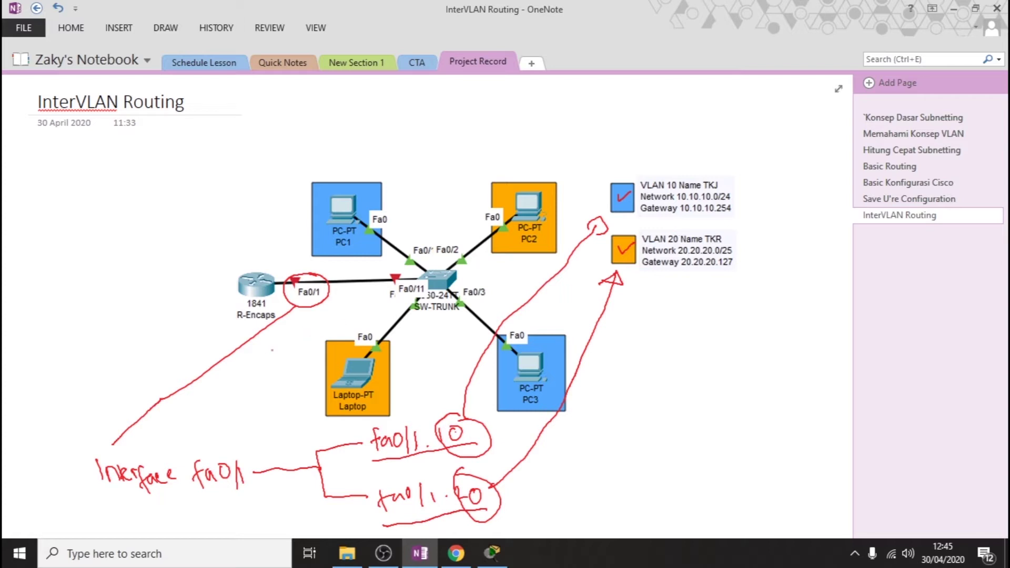
# Circle fa0/1 in the note and draw an arrow down to the handwritten text "Mengeksekusi command No Shutdown!", underlining No Shutdown.
pyautogui.moveTo(234, 433)
pyautogui.mouseDown()
pyautogui.moveTo(180, 463)
pyautogui.moveTo(230, 509)
pyautogui.moveTo(251, 455)
pyautogui.moveTo(220, 441)
pyautogui.mouseUp()
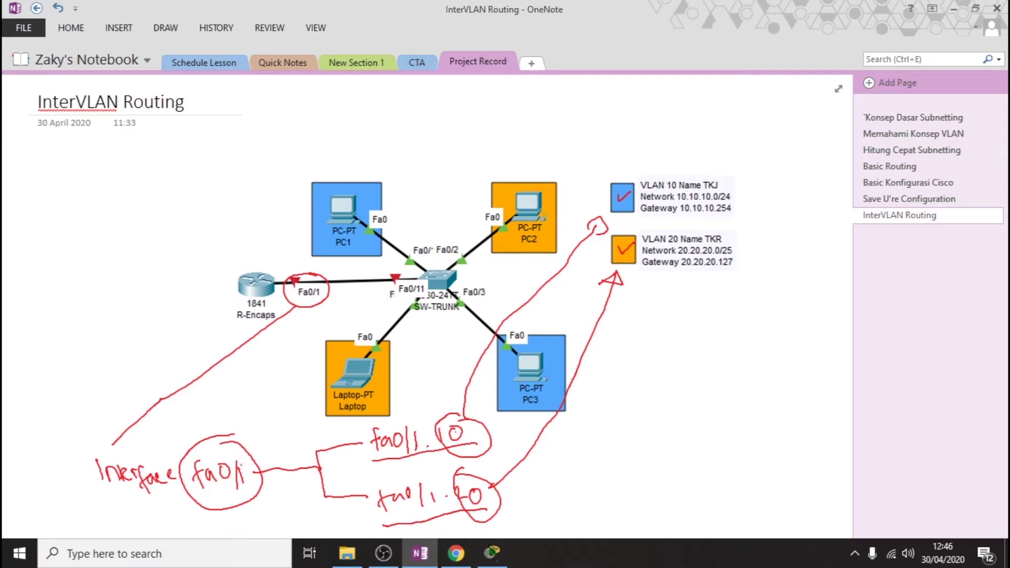
pyautogui.scroll(-1, 436, 305)
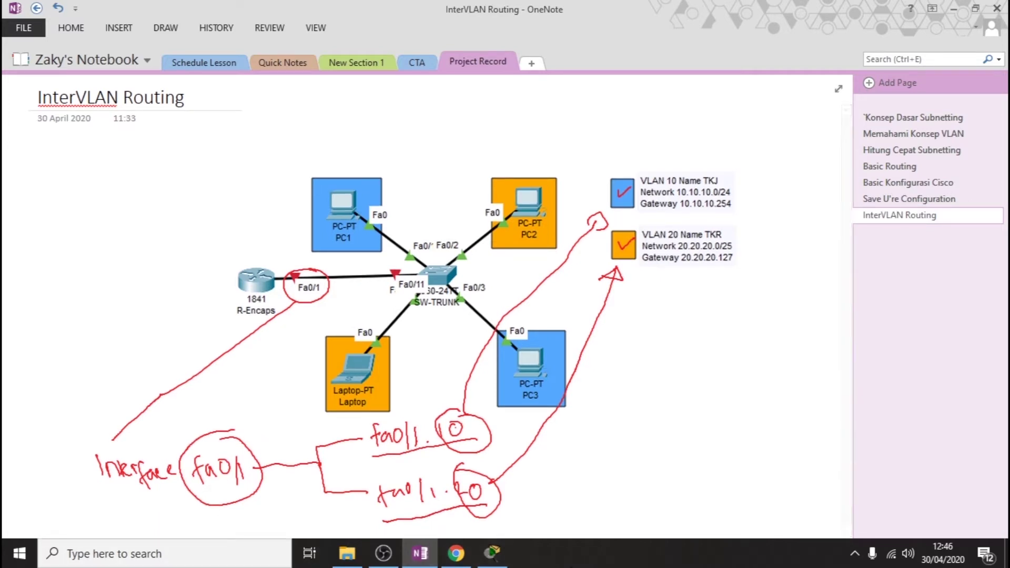
pyautogui.click(846, 532)
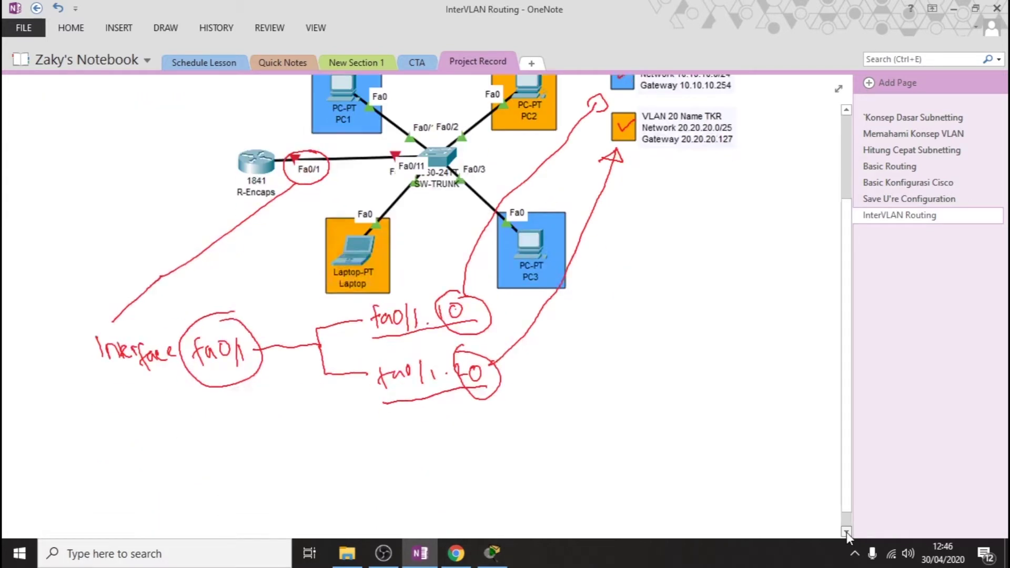
pyautogui.scroll(4, 624, 458)
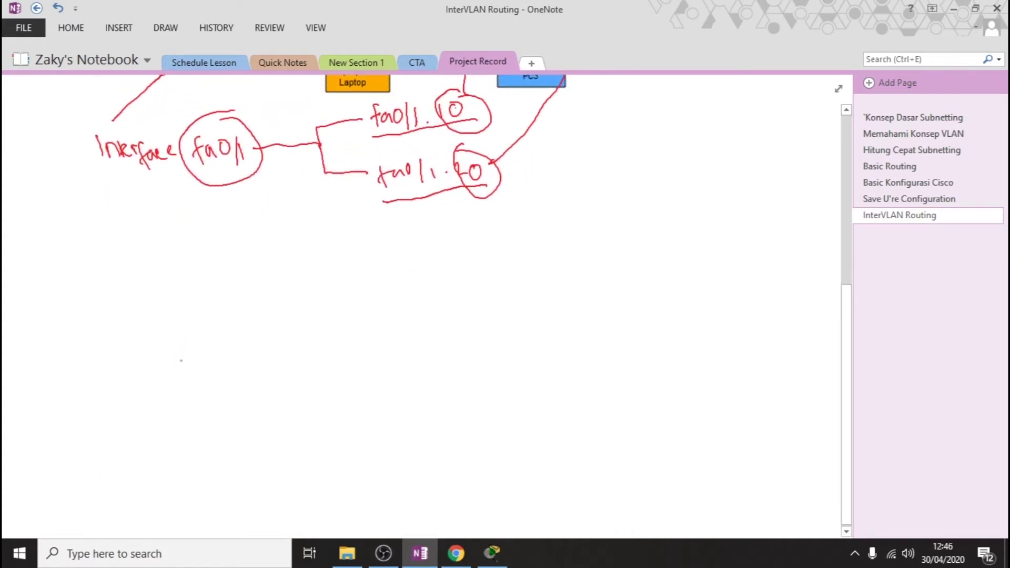
pyautogui.moveTo(218, 187)
pyautogui.mouseDown()
pyautogui.moveTo(226, 248)
pyautogui.moveTo(167, 265)
pyautogui.moveTo(190, 278)
pyautogui.moveTo(318, 274)
pyautogui.moveTo(343, 289)
pyautogui.moveTo(425, 280)
pyautogui.mouseUp()
pyautogui.moveTo(205, 314)
pyautogui.mouseDown()
pyautogui.moveTo(207, 330)
pyautogui.moveTo(236, 342)
pyautogui.moveTo(232, 318)
pyautogui.mouseUp()
pyautogui.moveTo(249, 330)
pyautogui.mouseDown()
pyautogui.moveTo(238, 340)
pyautogui.moveTo(247, 330)
pyautogui.mouseUp()
pyautogui.moveTo(279, 316)
pyautogui.mouseDown()
pyautogui.moveTo(303, 341)
pyautogui.moveTo(361, 327)
pyautogui.moveTo(409, 334)
pyautogui.mouseUp()
pyautogui.moveTo(419, 294); pyautogui.dragTo(420, 330)
pyautogui.moveTo(422, 340); pyautogui.dragTo(424, 344)
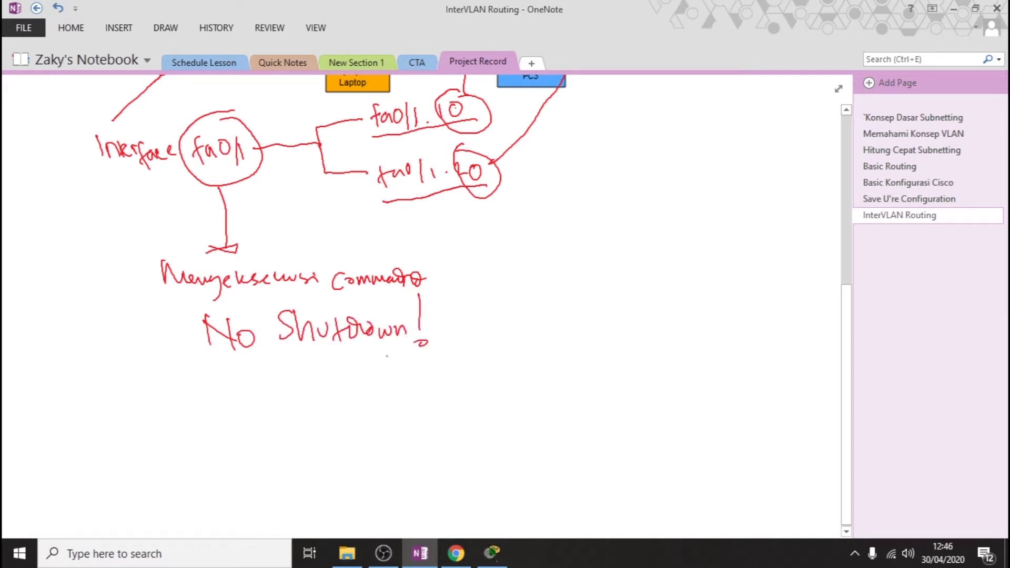
pyautogui.moveTo(204, 382); pyautogui.dragTo(359, 345)
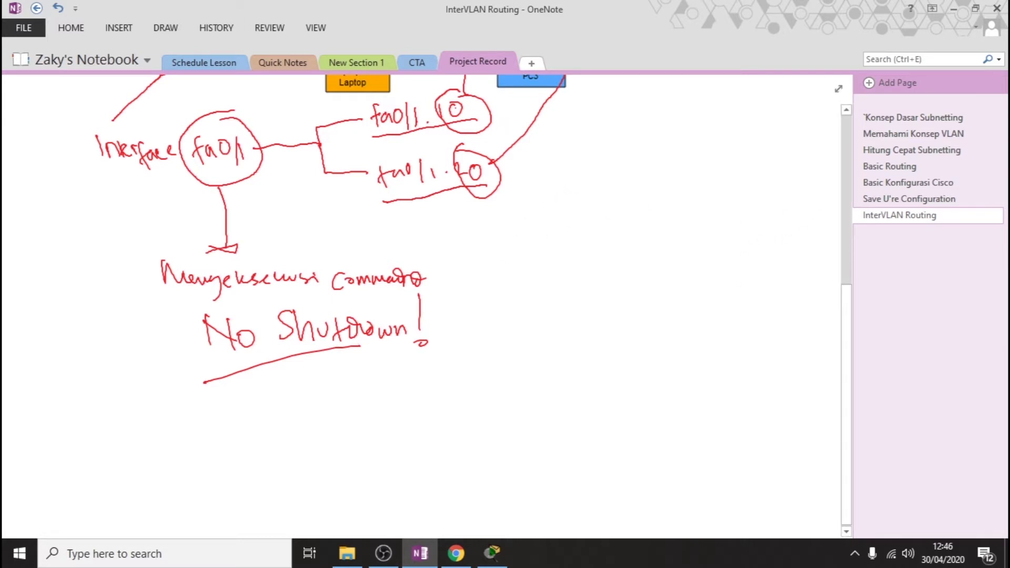
# Join the two sub-interface labels with a bracket and handwrite an underlined heading "BAB I" in the blank area beside them.
pyautogui.moveTo(502, 109)
pyautogui.mouseDown()
pyautogui.moveTo(496, 129)
pyautogui.moveTo(511, 168)
pyautogui.mouseUp()
pyautogui.moveTo(592, 218)
pyautogui.mouseDown()
pyautogui.moveTo(594, 245)
pyautogui.moveTo(656, 238)
pyautogui.moveTo(651, 249)
pyautogui.mouseUp()
pyautogui.moveTo(683, 219); pyautogui.dragTo(691, 247)
pyautogui.moveTo(677, 215); pyautogui.dragTo(689, 209)
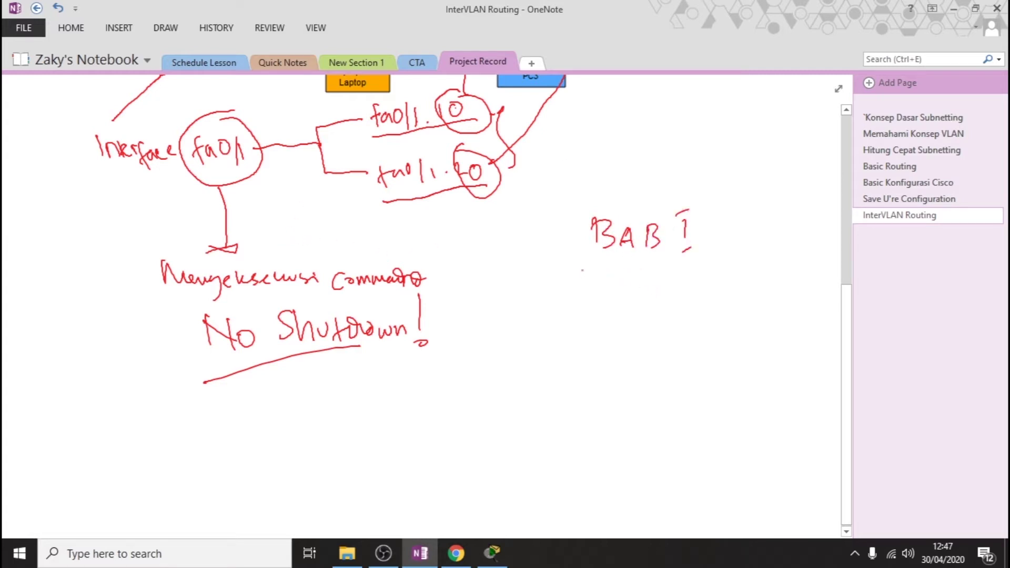
pyautogui.moveTo(582, 270); pyautogui.dragTo(714, 256)
# Handwrite the first list entry "1.1. Pendahuluan" under the BAB I heading.
pyautogui.moveTo(522, 292)
pyautogui.mouseDown()
pyautogui.moveTo(520, 311)
pyautogui.moveTo(555, 318)
pyautogui.mouseUp()
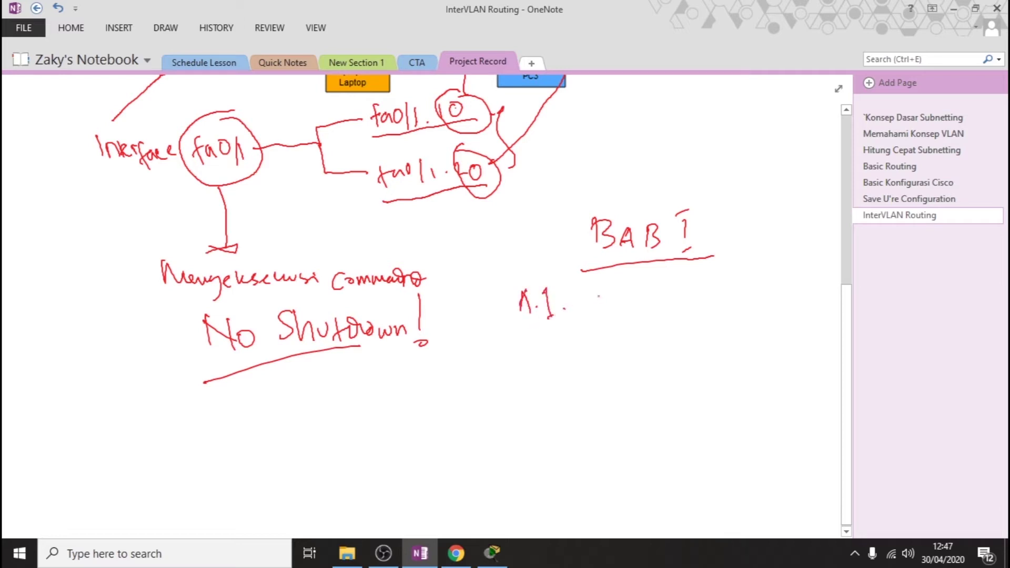
pyautogui.moveTo(597, 288)
pyautogui.mouseDown()
pyautogui.moveTo(600, 314)
pyautogui.moveTo(598, 300)
pyautogui.mouseUp()
pyautogui.moveTo(605, 306); pyautogui.dragTo(730, 308)
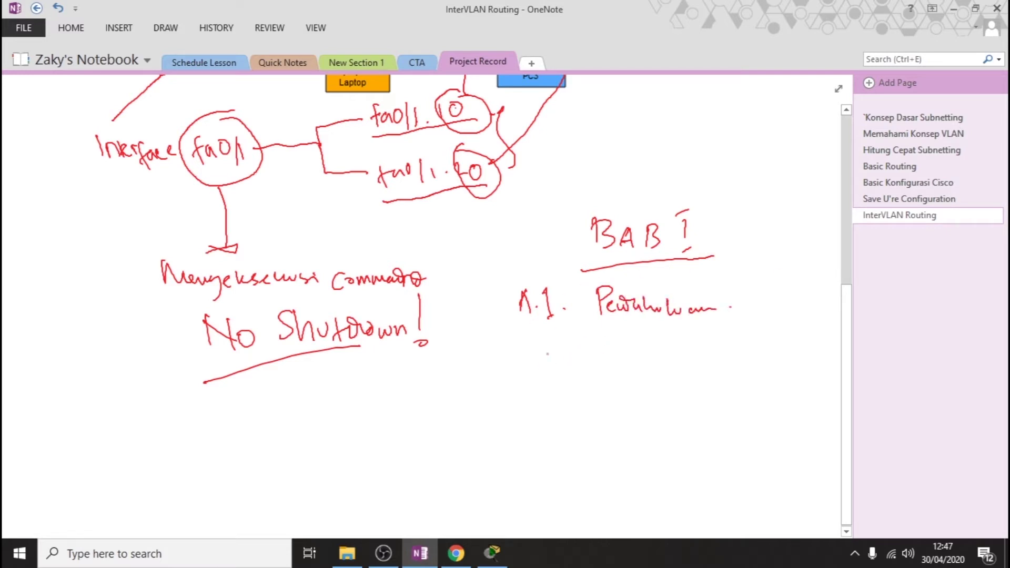
# Handwrite the list entries "1.2. latar" and "1.3" below the Pendahuluan entry.
pyautogui.moveTo(537, 355)
pyautogui.mouseDown()
pyautogui.moveTo(532, 372)
pyautogui.moveTo(576, 372)
pyautogui.mouseUp()
pyautogui.moveTo(610, 339); pyautogui.dragTo(614, 375)
pyautogui.moveTo(631, 359)
pyautogui.mouseDown()
pyautogui.moveTo(634, 372)
pyautogui.moveTo(673, 361)
pyautogui.mouseUp()
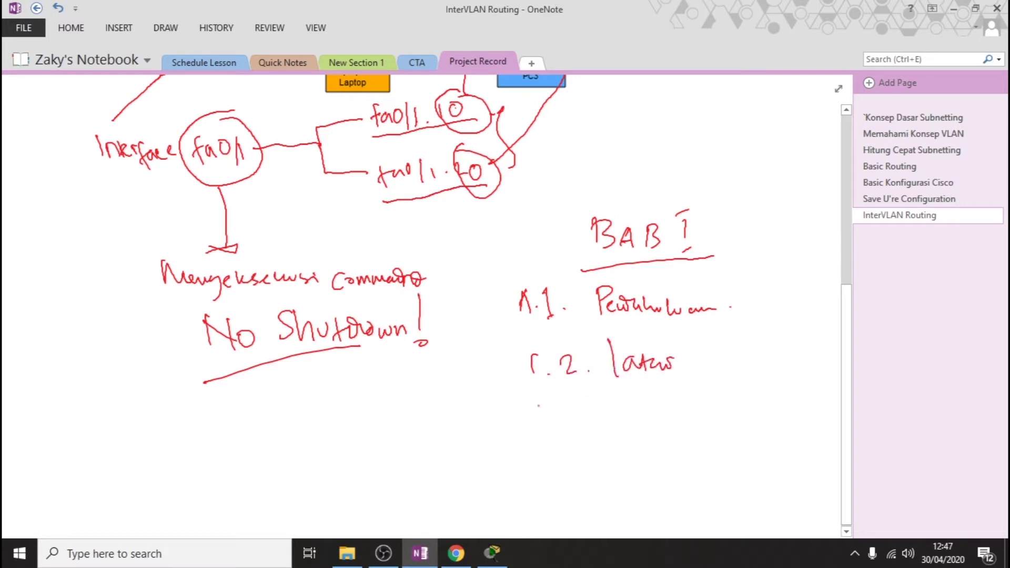
pyautogui.click(554, 414)
pyautogui.moveTo(538, 402)
pyautogui.mouseDown()
pyautogui.moveTo(534, 421)
pyautogui.moveTo(577, 419)
pyautogui.mouseUp()
pyautogui.click(603, 414)
# Box the list with an arrow to the sub-interface labels, and circle BAB I with an arrow to fa0/1.
pyautogui.moveTo(494, 290)
pyautogui.mouseDown()
pyautogui.moveTo(505, 414)
pyautogui.moveTo(573, 280)
pyautogui.moveTo(718, 275)
pyautogui.moveTo(733, 367)
pyautogui.moveTo(704, 426)
pyautogui.moveTo(544, 442)
pyautogui.moveTo(500, 406)
pyautogui.mouseUp()
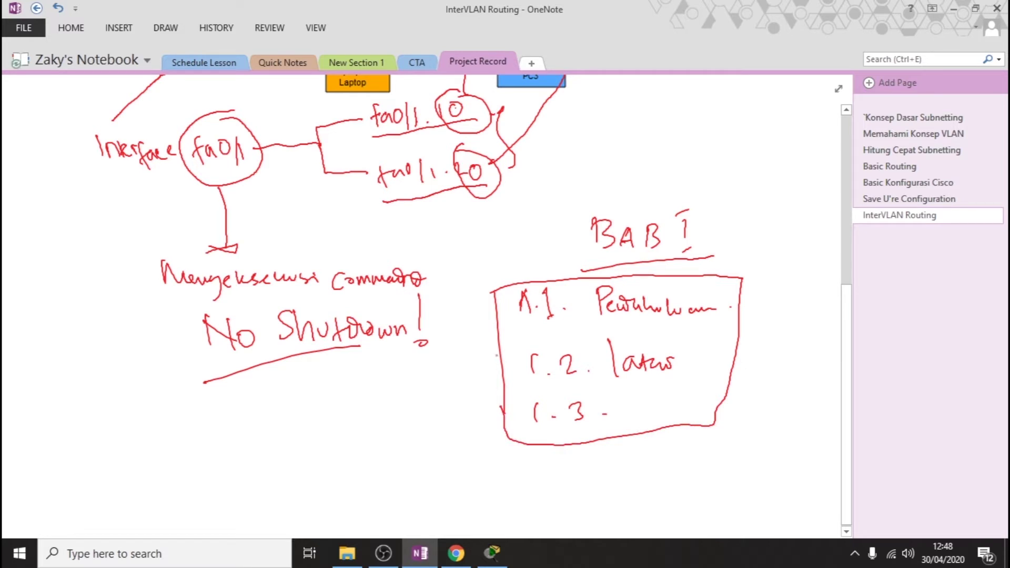
pyautogui.moveTo(496, 348); pyautogui.dragTo(495, 350)
pyautogui.moveTo(487, 301)
pyautogui.mouseDown()
pyautogui.moveTo(421, 203)
pyautogui.moveTo(414, 223)
pyautogui.moveTo(441, 213)
pyautogui.mouseUp()
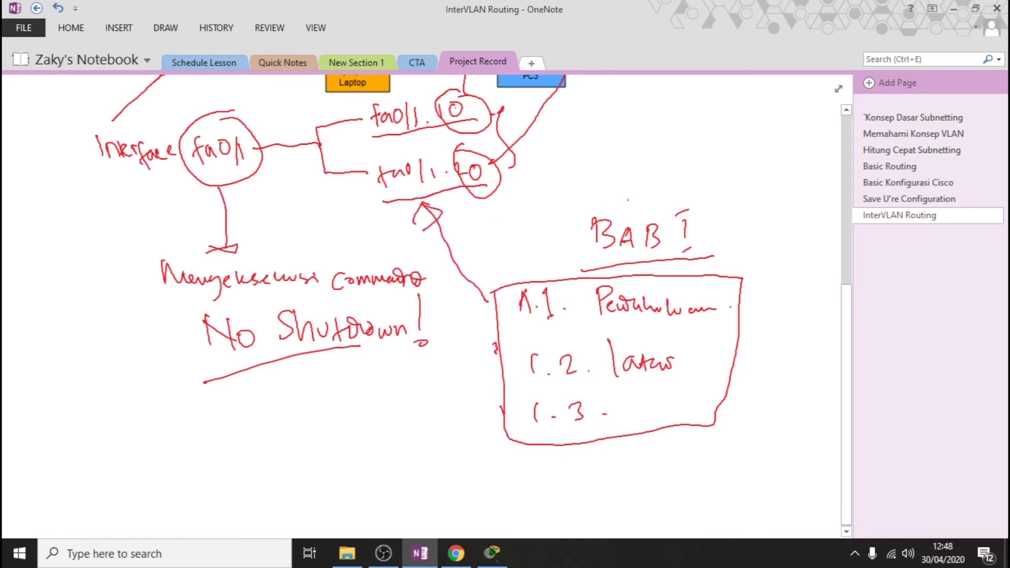
pyautogui.moveTo(708, 189)
pyautogui.mouseDown()
pyautogui.moveTo(670, 183)
pyautogui.moveTo(709, 256)
pyautogui.moveTo(725, 208)
pyautogui.mouseUp()
pyautogui.moveTo(559, 223)
pyautogui.mouseDown()
pyautogui.moveTo(439, 255)
pyautogui.moveTo(270, 184)
pyautogui.moveTo(275, 205)
pyautogui.mouseUp()
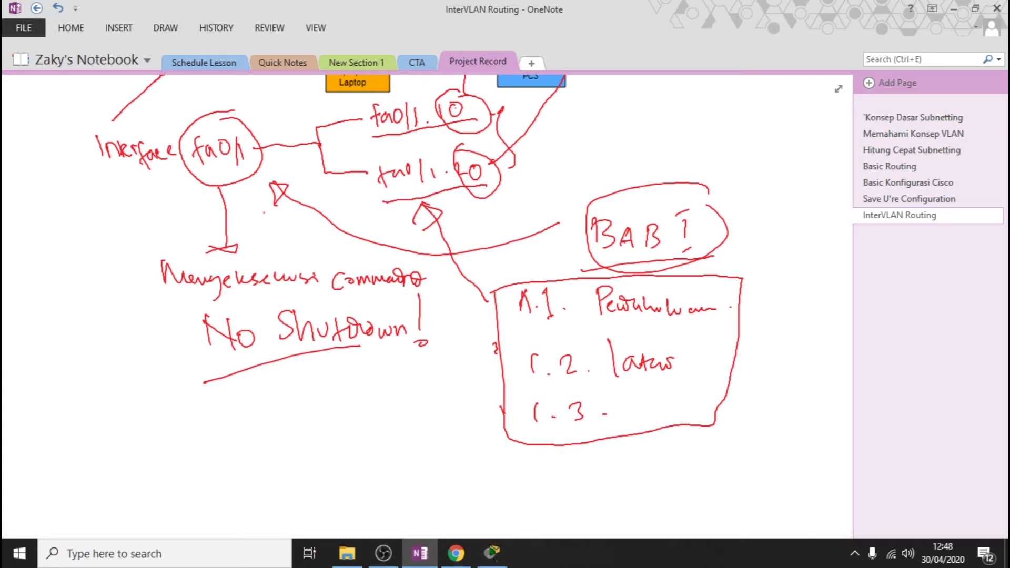
# Undo the arrows, the circle around BAB I, the box around the list and most of the third entry.
pyautogui.hotkey('ctrl', 'z')
pyautogui.hotkey('ctrl', 'z')
pyautogui.hotkey('ctrl', 'z')
pyautogui.hotkey('ctrl', 'z')
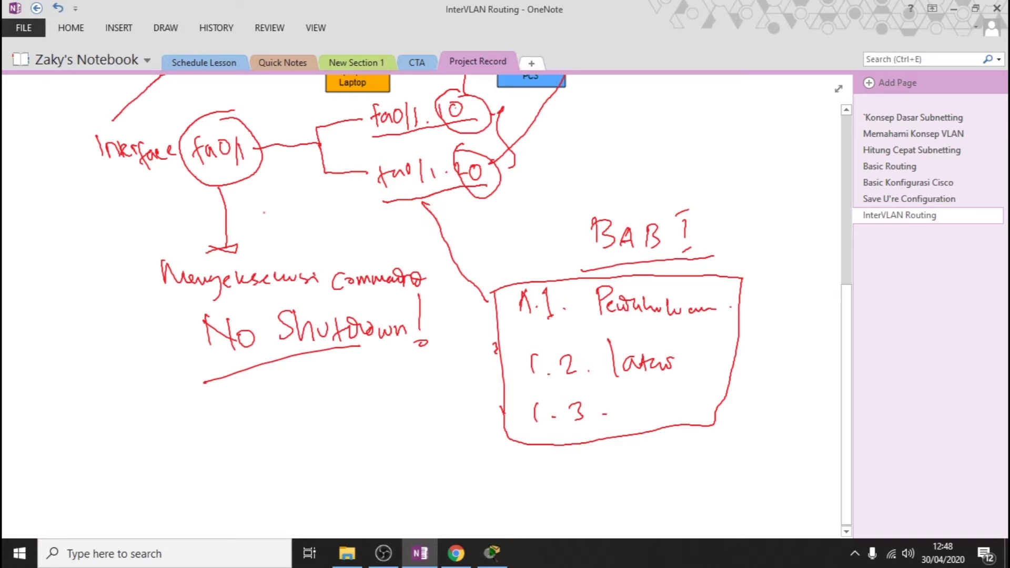
pyautogui.hotkey('ctrl', 'z')
pyautogui.hotkey('ctrl', 'z')
pyautogui.hotkey('ctrl', 'z')
pyautogui.hotkey('ctrl', 'z')
pyautogui.hotkey('ctrl', 'z')
pyautogui.hotkey('ctrl', 'z')
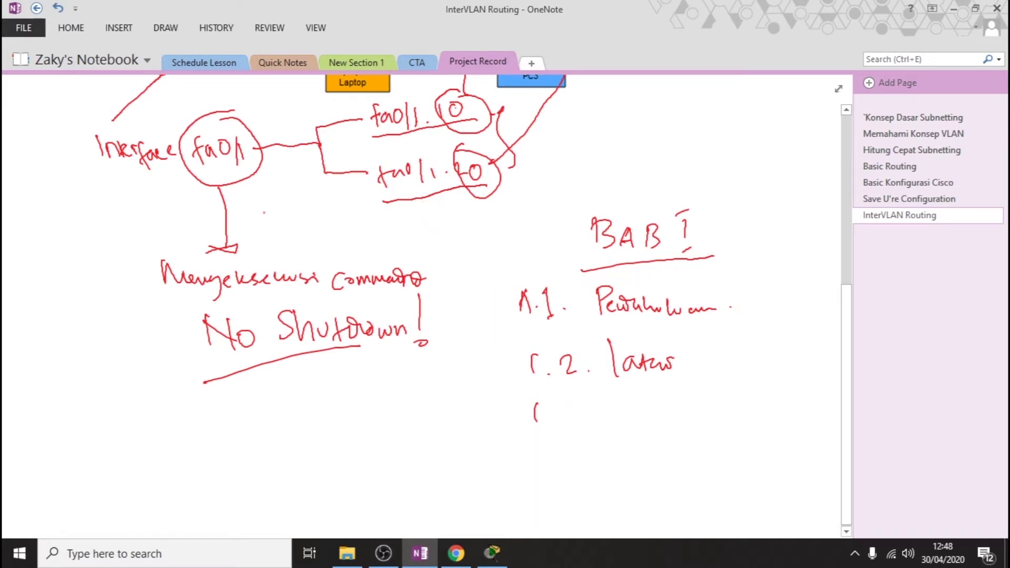
# Undo the rest of the third entry, the "1.2. latar" entry and most of the Pendahuluan entry.
pyautogui.hotkey('ctrl', 'z')
pyautogui.hotkey('ctrl', 'z')
pyautogui.hotkey('ctrl', 'z')
pyautogui.hotkey('ctrl', 'z')
pyautogui.hotkey('ctrl', 'z')
pyautogui.hotkey('ctrl', 'z')
pyautogui.hotkey('ctrl', 'z')
pyautogui.hotkey('ctrl', 'z')
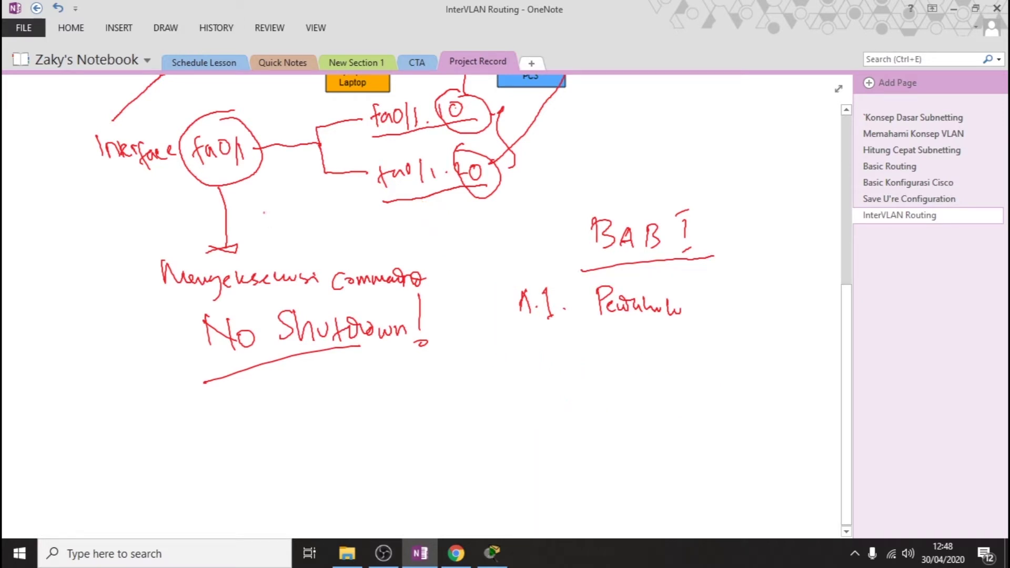
pyautogui.hotkey('ctrl', 'z')
pyautogui.hotkey('ctrl', 'z')
pyautogui.hotkey('ctrl', 'z')
pyautogui.hotkey('ctrl', 'z')
pyautogui.hotkey('ctrl', 'z')
pyautogui.hotkey('ctrl', 'z')
pyautogui.hotkey('ctrl', 'z')
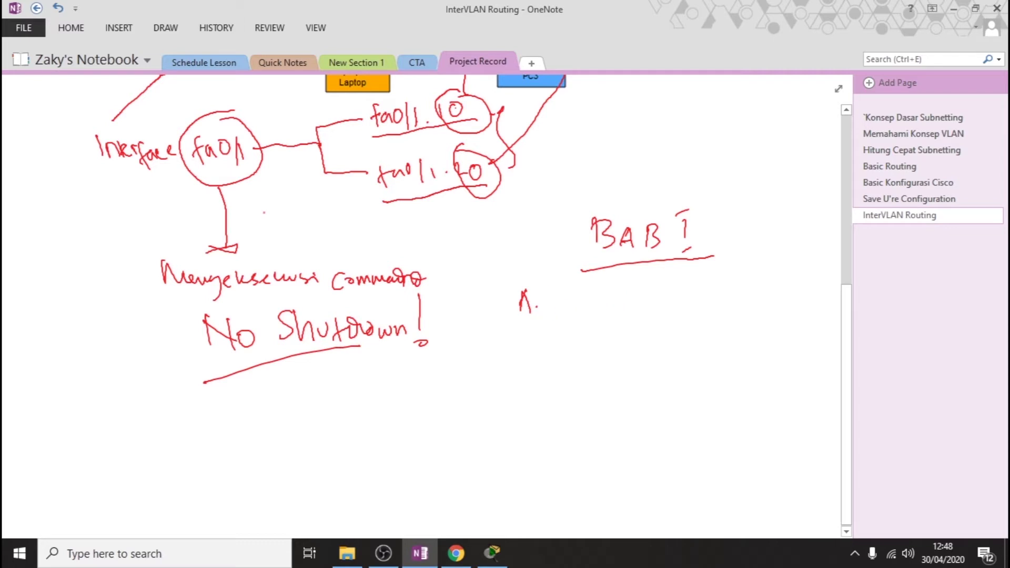
# Clear the last list mark and delete the underlined BAB I heading from the blank area.
pyautogui.hotkey('ctrl', 'z')
pyautogui.hotkey('ctrl', 'z')
pyautogui.moveTo(506, 198)
pyautogui.mouseDown()
pyautogui.moveTo(649, 346)
pyautogui.moveTo(756, 394)
pyautogui.mouseUp()
pyautogui.press('Delete')
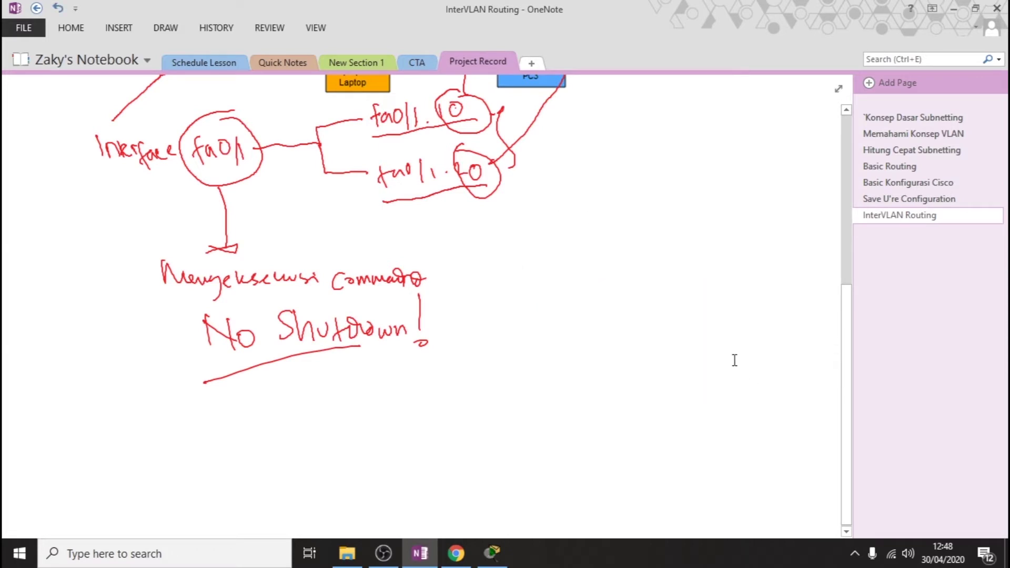
# Underline the SW-TRUNK label in the topology with the blue pen.
pyautogui.scroll(5, 676, 354)
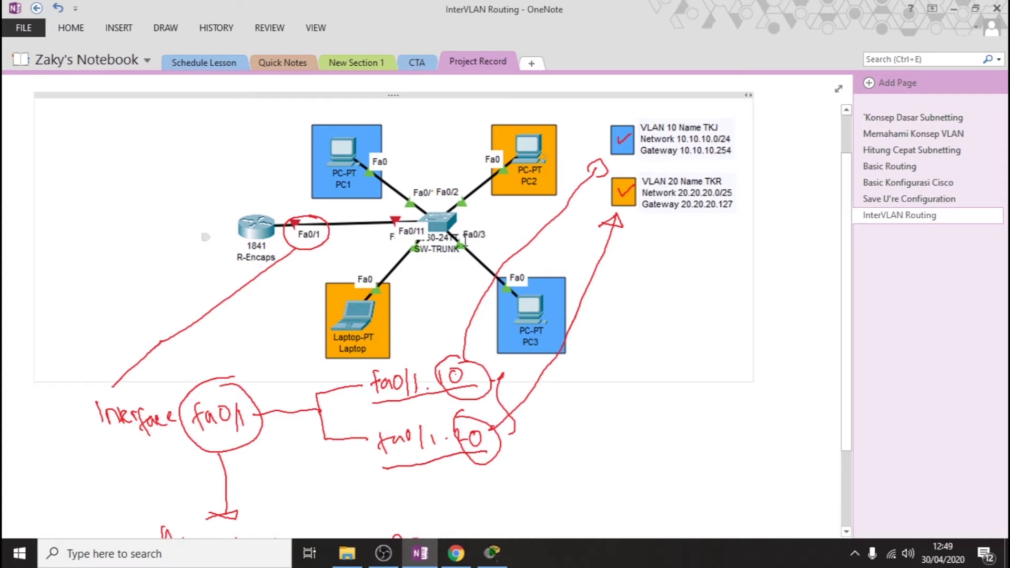
pyautogui.click(166, 28)
pyautogui.click(194, 73)
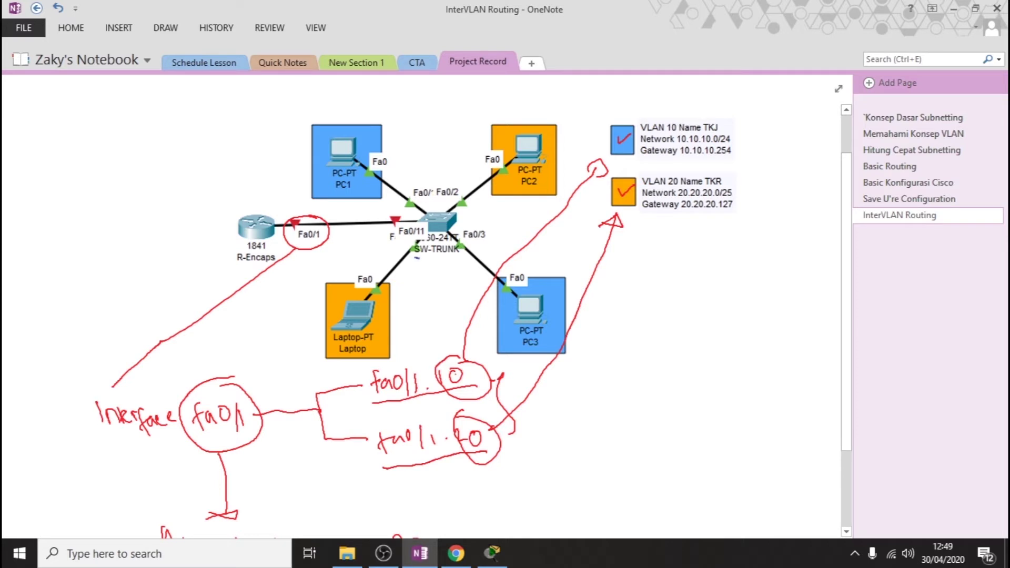
pyautogui.moveTo(416, 258); pyautogui.dragTo(461, 256)
# Draw a blue arrow from the switch to the blank area below the VLAN legend and handwrite "1. Vlan ID" there.
pyautogui.moveTo(455, 218)
pyautogui.mouseDown()
pyautogui.moveTo(590, 271)
pyautogui.moveTo(625, 344)
pyautogui.moveTo(632, 317)
pyautogui.moveTo(650, 345)
pyautogui.moveTo(694, 321)
pyautogui.moveTo(701, 347)
pyautogui.mouseUp()
pyautogui.click(664, 342)
pyautogui.moveTo(716, 336)
pyautogui.mouseDown()
pyautogui.moveTo(710, 347)
pyautogui.moveTo(721, 349)
pyautogui.mouseUp()
pyautogui.moveTo(727, 336)
pyautogui.mouseDown()
pyautogui.moveTo(744, 349)
pyautogui.moveTo(771, 344)
pyautogui.mouseUp()
pyautogui.moveTo(769, 322); pyautogui.dragTo(772, 343)
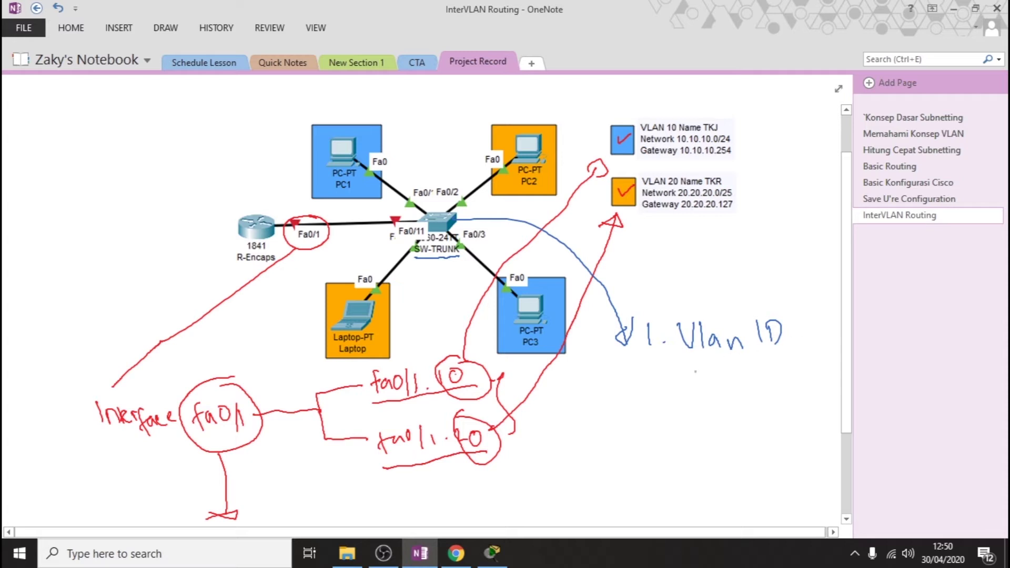
# Handwrite the second list entry "2. Arahkan" below the Vlan ID entry.
pyautogui.moveTo(646, 373); pyautogui.dragTo(657, 387)
pyautogui.click(668, 383)
pyautogui.moveTo(699, 357); pyautogui.dragTo(690, 390)
pyautogui.moveTo(695, 365)
pyautogui.mouseDown()
pyautogui.moveTo(707, 388)
pyautogui.moveTo(705, 379)
pyautogui.mouseUp()
pyautogui.moveTo(703, 375)
pyautogui.mouseDown()
pyautogui.moveTo(712, 385)
pyautogui.moveTo(799, 378)
pyautogui.mouseUp()
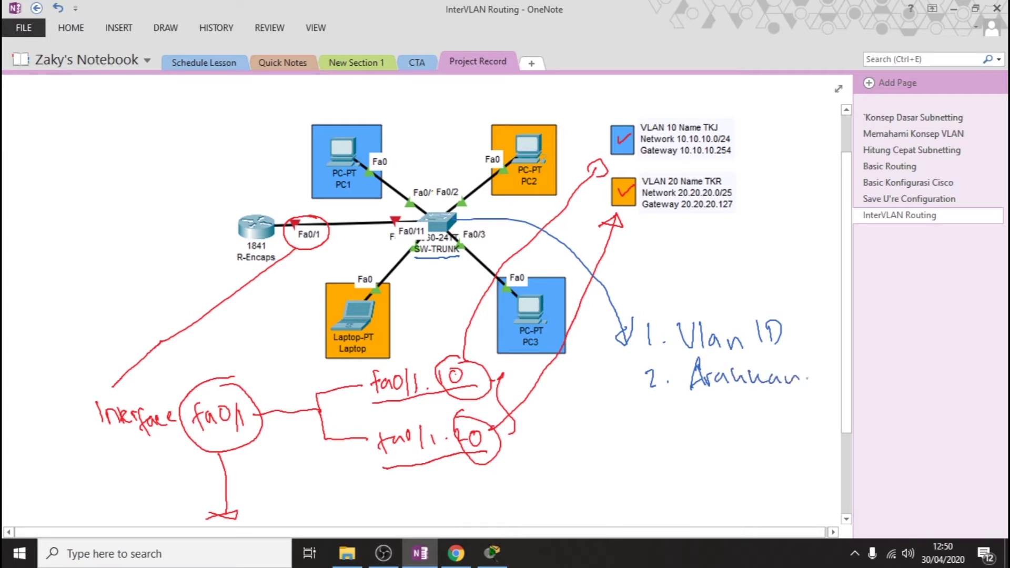
# Handwrite the third list entry "3. Trunk" below the Arahkan entry.
pyautogui.moveTo(643, 417); pyautogui.dragTo(646, 431)
pyautogui.moveTo(692, 407); pyautogui.dragTo(708, 404)
pyautogui.moveTo(700, 406); pyautogui.dragTo(702, 431)
pyautogui.moveTo(713, 424); pyautogui.dragTo(722, 409)
pyautogui.moveTo(728, 413); pyautogui.dragTo(761, 414)
pyautogui.moveTo(764, 415)
pyautogui.mouseDown()
pyautogui.moveTo(776, 409)
pyautogui.moveTo(782, 421)
pyautogui.moveTo(773, 424)
pyautogui.mouseUp()
pyautogui.moveTo(784, 408)
pyautogui.mouseDown()
pyautogui.moveTo(777, 419)
pyautogui.moveTo(787, 424)
pyautogui.mouseUp()
pyautogui.click(801, 419)
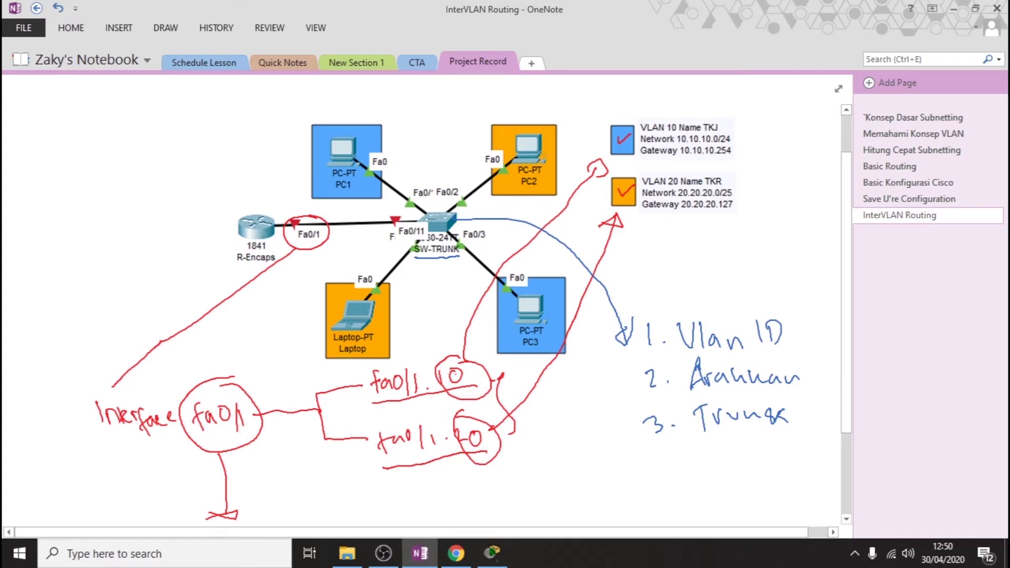
# Erase the blue arrow from the switch together with the three handwritten list entries.
pyautogui.scroll(-3, 421, 300)
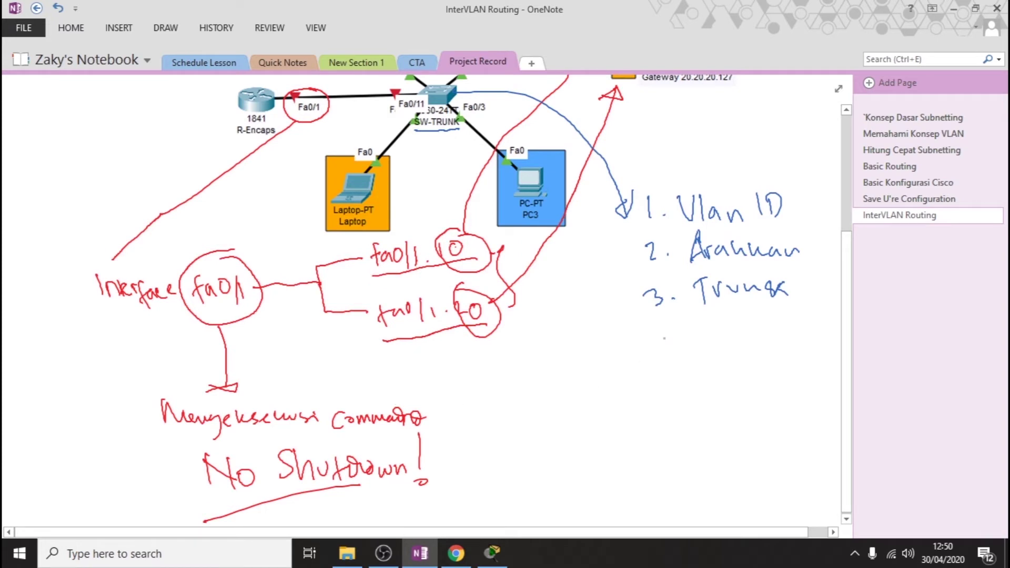
pyautogui.scroll(5, 420, 300)
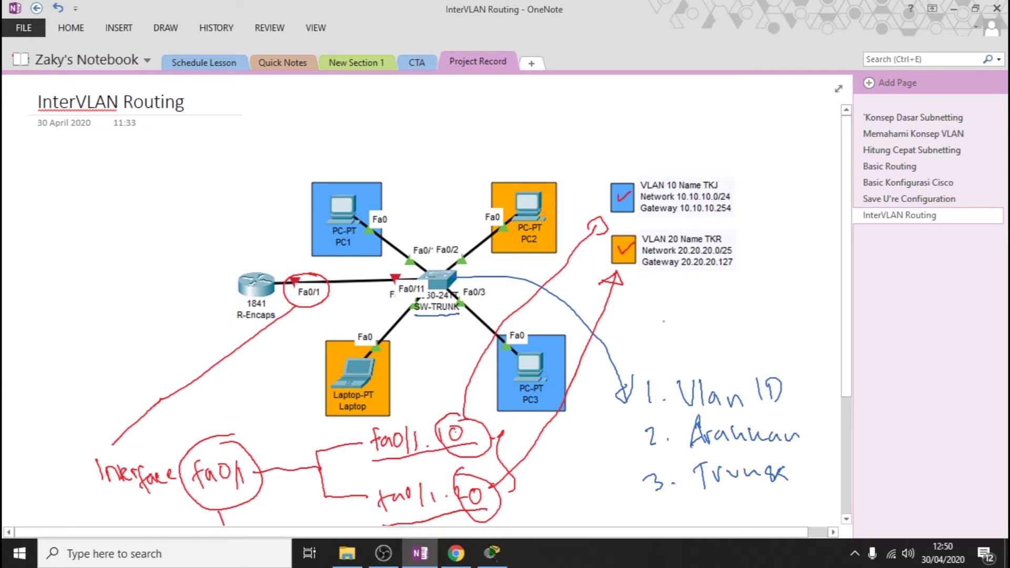
pyautogui.scroll(-3, 661, 321)
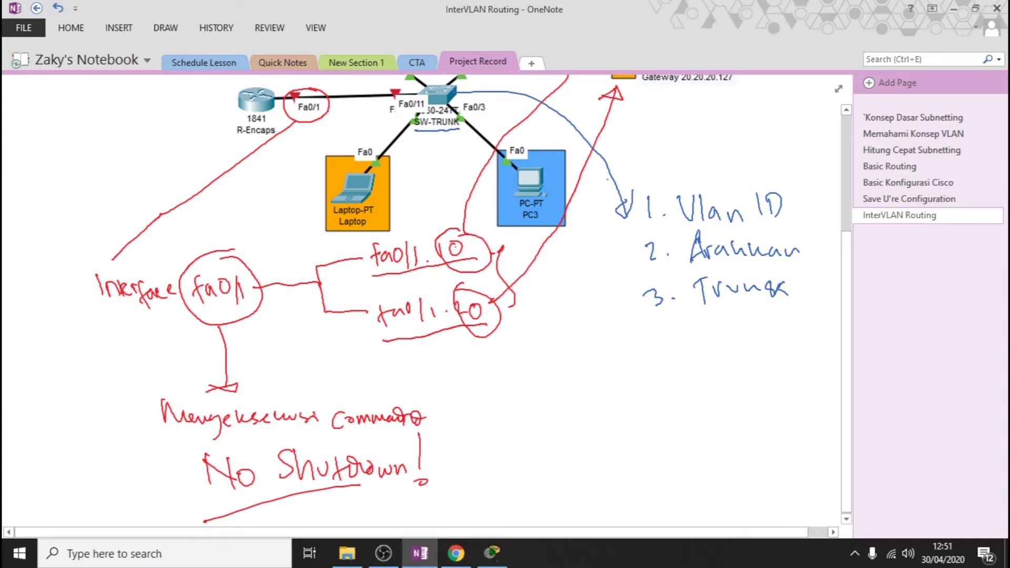
pyautogui.moveTo(602, 182)
pyautogui.mouseDown()
pyautogui.moveTo(787, 287)
pyautogui.moveTo(764, 268)
pyautogui.moveTo(776, 301)
pyautogui.moveTo(765, 174)
pyautogui.mouseUp()
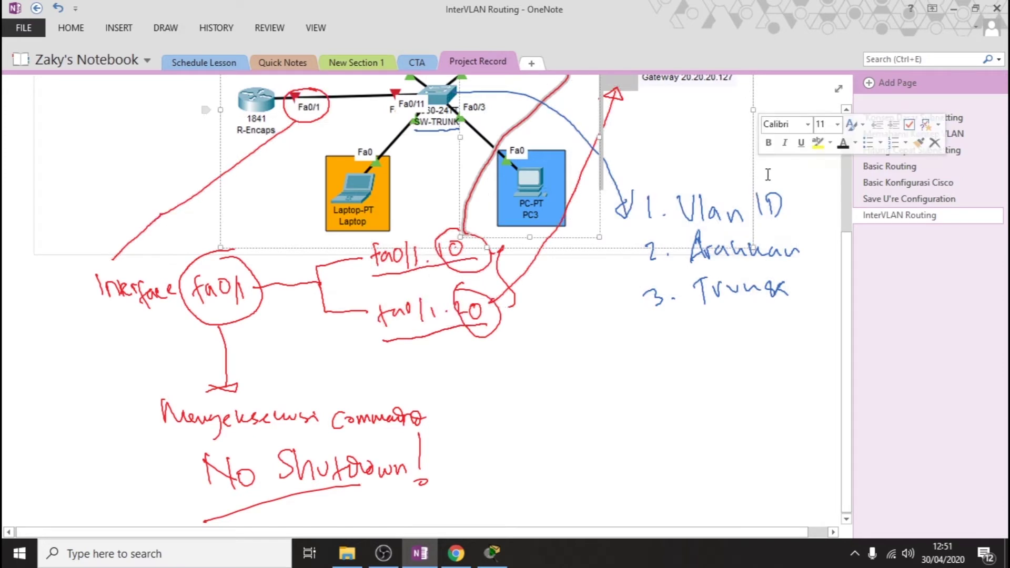
pyautogui.click(787, 176)
pyautogui.click(168, 29)
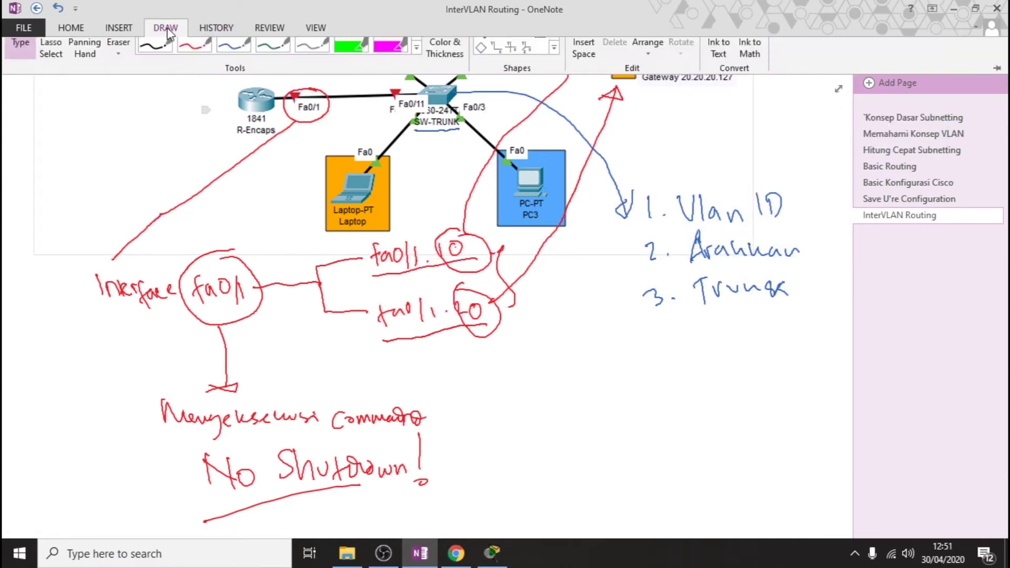
pyautogui.click(119, 50)
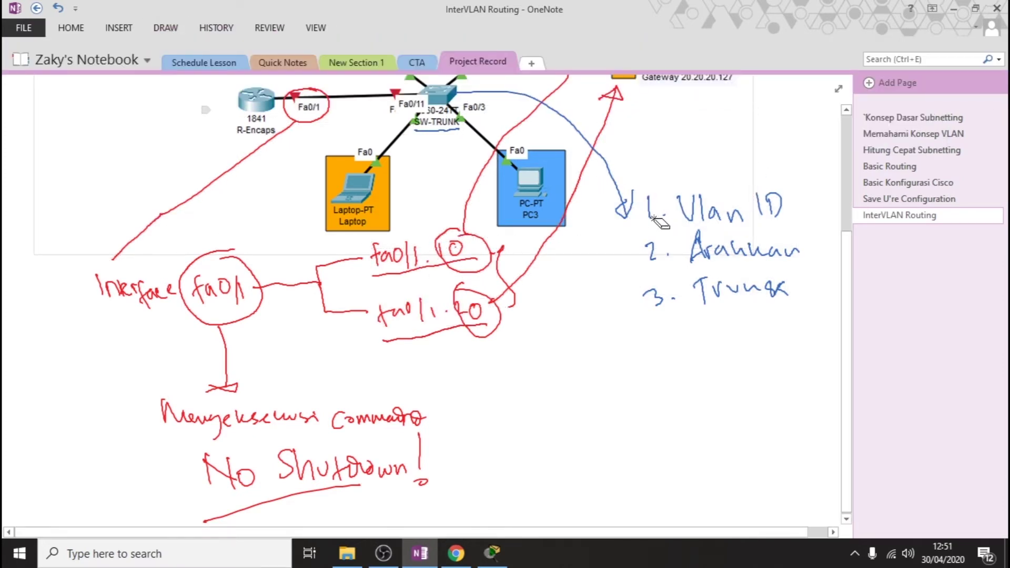
pyautogui.click(627, 207)
pyautogui.moveTo(627, 207)
pyautogui.mouseDown()
pyautogui.moveTo(658, 217)
pyautogui.moveTo(602, 295)
pyautogui.moveTo(816, 192)
pyautogui.moveTo(642, 219)
pyautogui.moveTo(672, 202)
pyautogui.moveTo(683, 275)
pyautogui.moveTo(778, 262)
pyautogui.moveTo(776, 214)
pyautogui.moveTo(754, 214)
pyautogui.mouseUp()
# Draw a blue arrow from the fa0/1.10 label to the blank area beyond PC3.
pyautogui.click(165, 27)
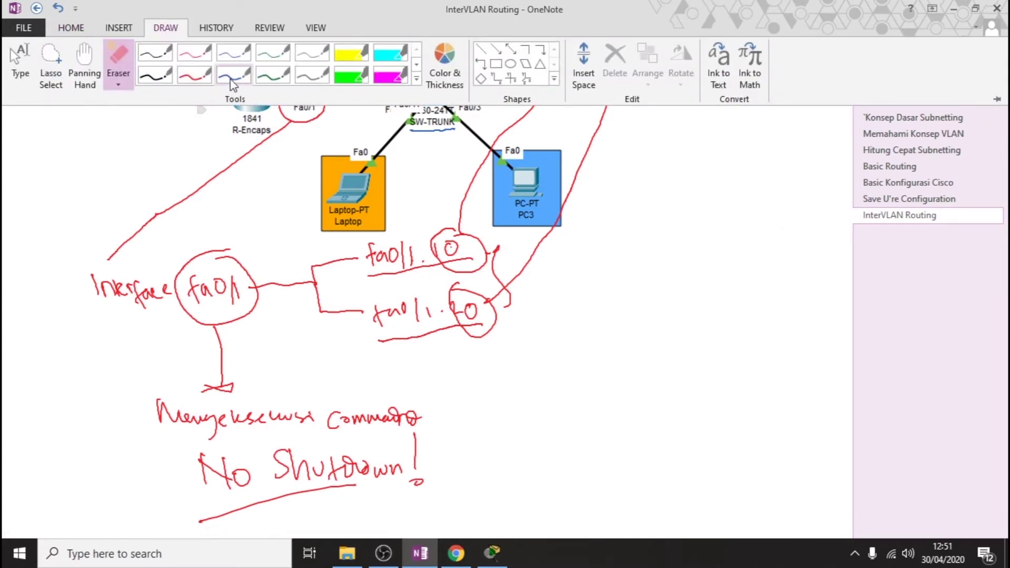
pyautogui.click(233, 74)
pyautogui.scroll(3, 596, 266)
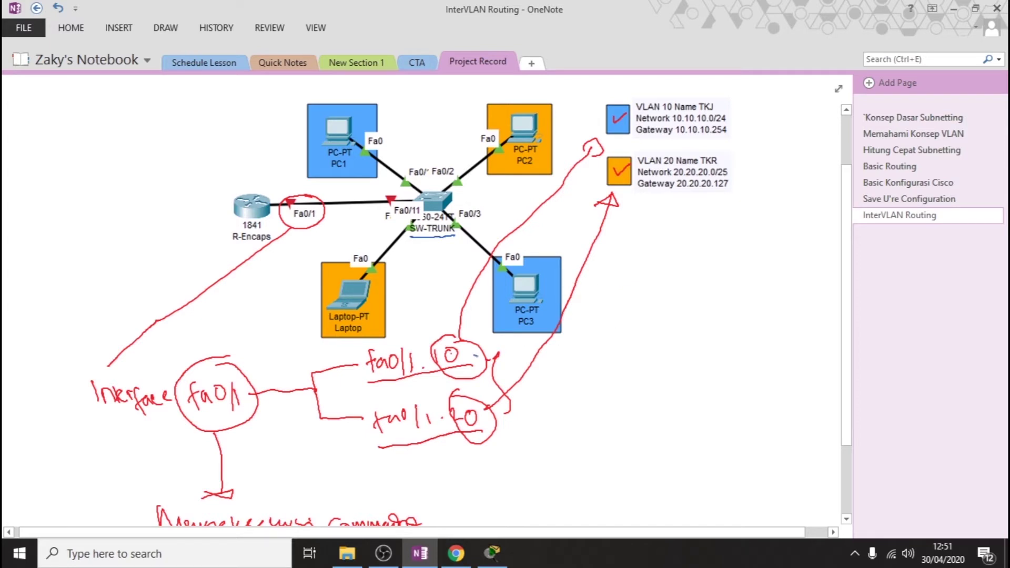
pyautogui.moveTo(474, 356)
pyautogui.mouseDown()
pyautogui.moveTo(608, 343)
pyautogui.moveTo(606, 351)
pyautogui.mouseUp()
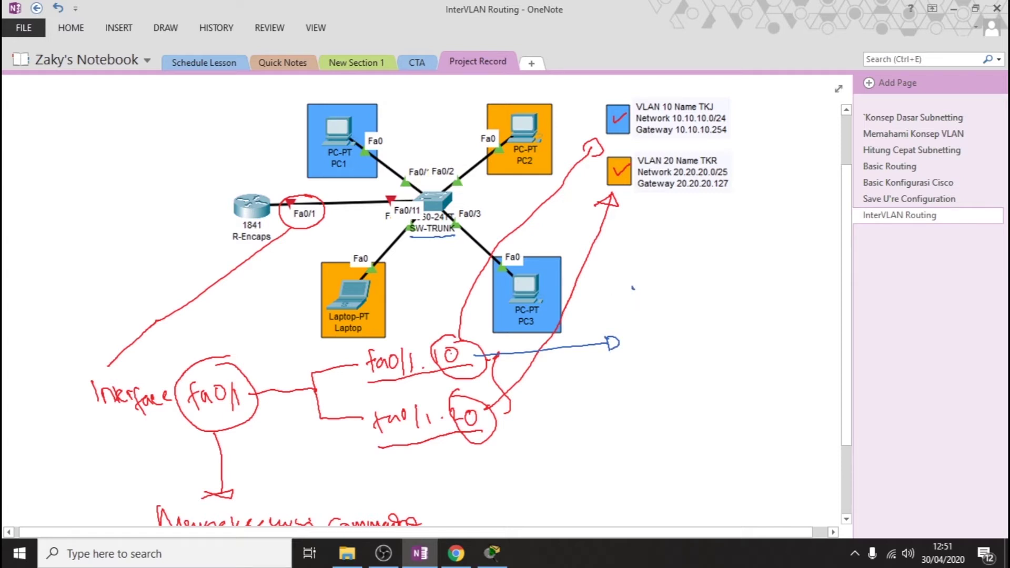
# Handwrite the command "Int. fa0/1.10" with a return mark above the arrow's tip.
pyautogui.moveTo(633, 290)
pyautogui.mouseDown()
pyautogui.moveTo(635, 313)
pyautogui.moveTo(665, 308)
pyautogui.moveTo(687, 319)
pyautogui.moveTo(700, 304)
pyautogui.mouseUp()
pyautogui.moveTo(710, 307)
pyautogui.mouseDown()
pyautogui.moveTo(720, 296)
pyautogui.moveTo(730, 317)
pyautogui.moveTo(780, 298)
pyautogui.moveTo(801, 307)
pyautogui.mouseUp()
pyautogui.click(755, 314)
pyautogui.moveTo(808, 296); pyautogui.dragTo(807, 314)
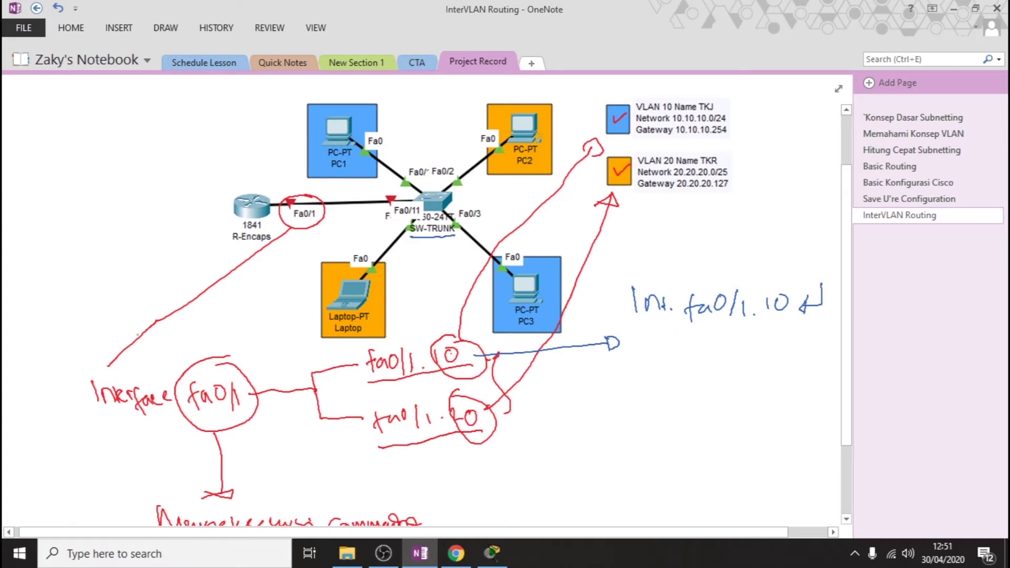
# Circle the fa0/1 label in blue and handwrite "IP addr" beneath it.
pyautogui.moveTo(226, 368); pyautogui.dragTo(234, 368)
pyautogui.moveTo(188, 433); pyautogui.dragTo(191, 454)
pyautogui.moveTo(203, 433)
pyautogui.mouseDown()
pyautogui.moveTo(207, 444)
pyautogui.moveTo(224, 445)
pyautogui.moveTo(238, 427)
pyautogui.moveTo(275, 434)
pyautogui.mouseUp()
pyautogui.moveTo(282, 434); pyautogui.dragTo(289, 434)
pyautogui.moveTo(297, 434); pyautogui.dragTo(309, 434)
pyautogui.moveTo(320, 434); pyautogui.dragTo(326, 436)
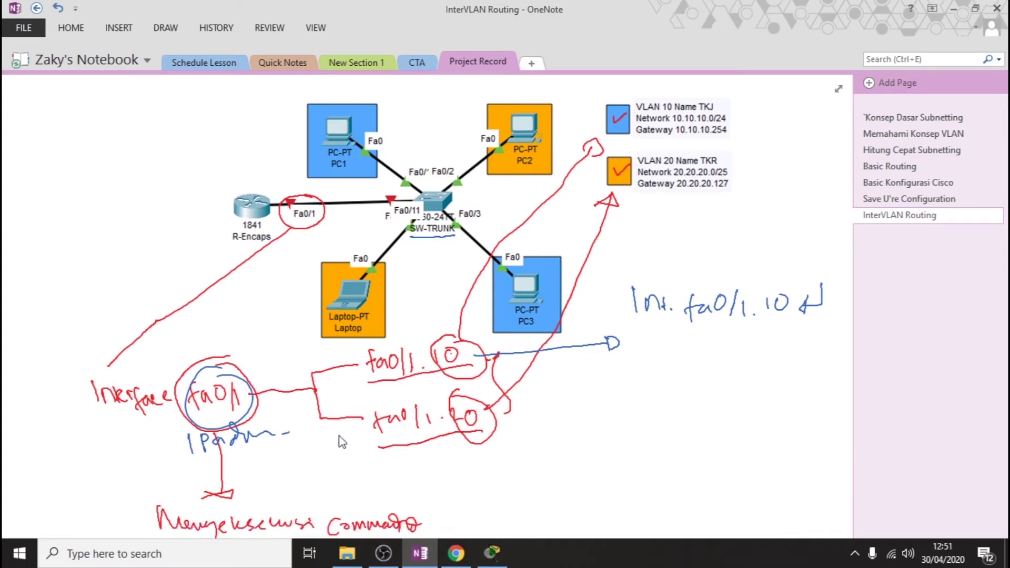
# Undo the blue circle around fa0/1 and the handwriting beneath it.
pyautogui.hotkey('ctrl', 'z')
pyautogui.hotkey('ctrl', 'z')
pyautogui.hotkey('ctrl', 'z')
pyautogui.hotkey('ctrl', 'z')
pyautogui.hotkey('ctrl', 'z')
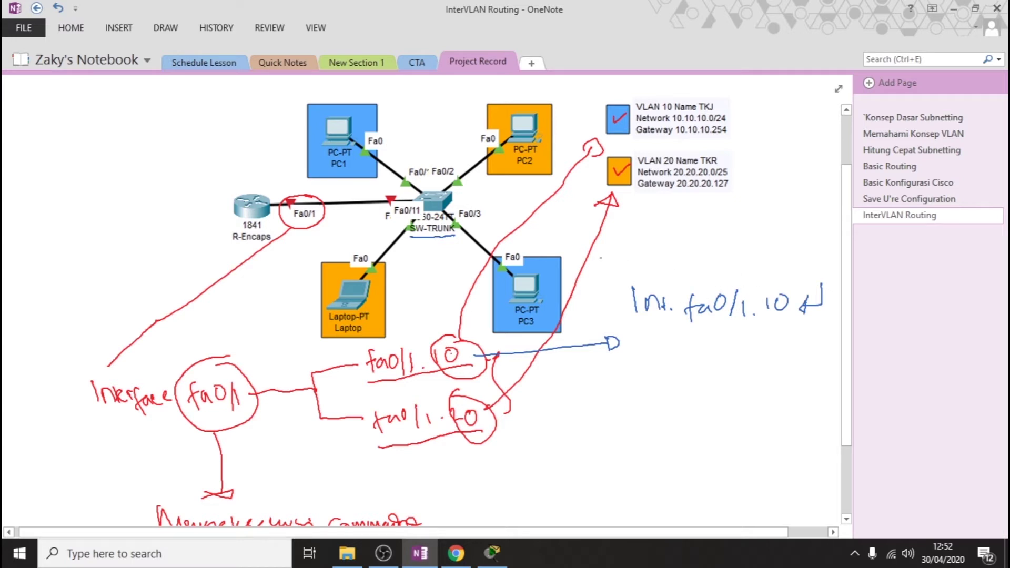
# Circle fa0/1.10 in the command and write "Encaps dot1Q 10" below, with the 10 circled and an arrow to the sub-interface number.
pyautogui.moveTo(784, 278)
pyautogui.mouseDown()
pyautogui.moveTo(670, 293)
pyautogui.moveTo(757, 334)
pyautogui.moveTo(788, 287)
pyautogui.mouseUp()
pyautogui.moveTo(654, 336)
pyautogui.mouseDown()
pyautogui.moveTo(664, 351)
pyautogui.moveTo(685, 341)
pyautogui.moveTo(701, 362)
pyautogui.moveTo(763, 347)
pyautogui.moveTo(761, 359)
pyautogui.mouseUp()
pyautogui.moveTo(786, 342); pyautogui.dragTo(786, 348)
pyautogui.moveTo(782, 348)
pyautogui.mouseDown()
pyautogui.moveTo(788, 358)
pyautogui.moveTo(809, 349)
pyautogui.moveTo(825, 337)
pyautogui.moveTo(807, 327)
pyautogui.moveTo(834, 325)
pyautogui.moveTo(787, 326)
pyautogui.mouseUp()
# Handwrite "IP addres ......" as the third command line and enclose the whole fa0/1.10 command block in an oval.
pyautogui.moveTo(670, 357)
pyautogui.mouseDown()
pyautogui.moveTo(678, 387)
pyautogui.moveTo(688, 371)
pyautogui.moveTo(725, 363)
pyautogui.moveTo(758, 385)
pyautogui.mouseUp()
pyautogui.click(773, 382)
pyautogui.click(784, 382)
pyautogui.click(797, 381)
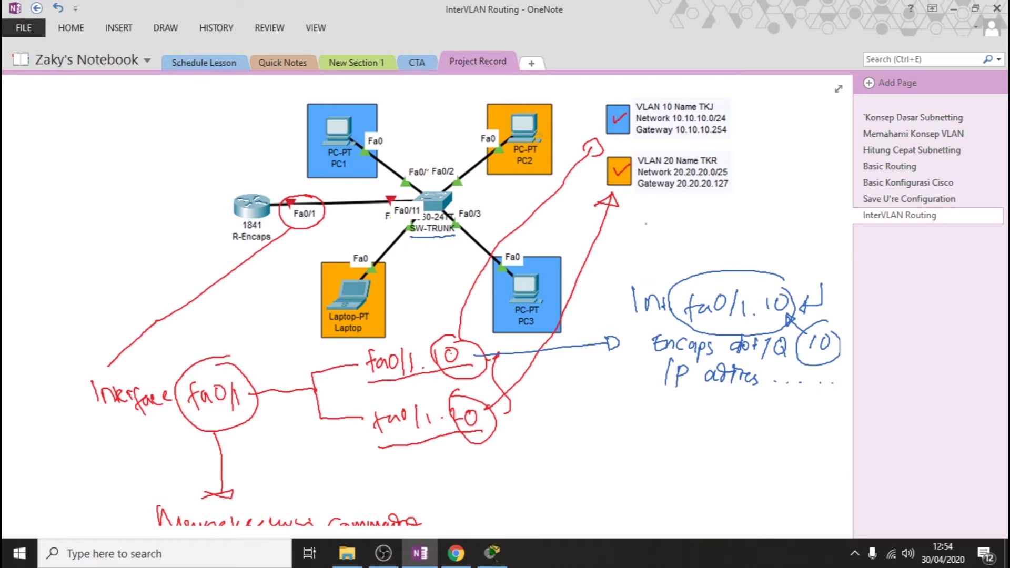
pyautogui.moveTo(781, 244)
pyautogui.mouseDown()
pyautogui.moveTo(680, 240)
pyautogui.moveTo(611, 324)
pyautogui.moveTo(699, 416)
pyautogui.moveTo(834, 408)
pyautogui.moveTo(842, 363)
pyautogui.moveTo(820, 271)
pyautogui.moveTo(782, 245)
pyautogui.mouseUp()
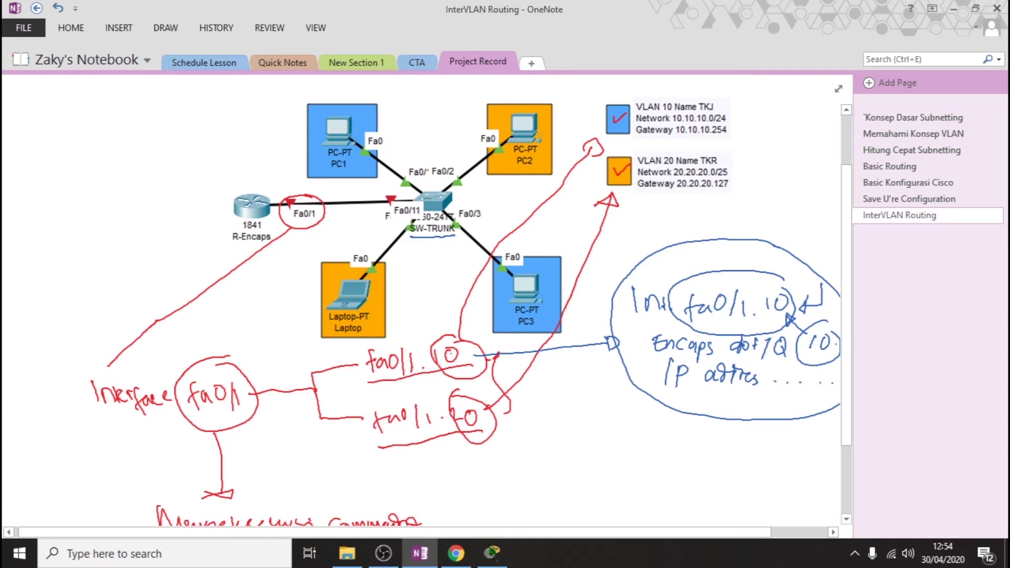
pyautogui.moveTo(832, 327); pyautogui.dragTo(816, 332)
# Handwrite "fa0/1.20" below the enclosed command block.
pyautogui.moveTo(695, 431)
pyautogui.mouseDown()
pyautogui.moveTo(687, 446)
pyautogui.moveTo(724, 452)
pyautogui.mouseUp()
pyautogui.moveTo(737, 435)
pyautogui.mouseDown()
pyautogui.moveTo(735, 448)
pyautogui.moveTo(757, 441)
pyautogui.mouseUp()
pyautogui.moveTo(772, 435); pyautogui.dragTo(771, 445)
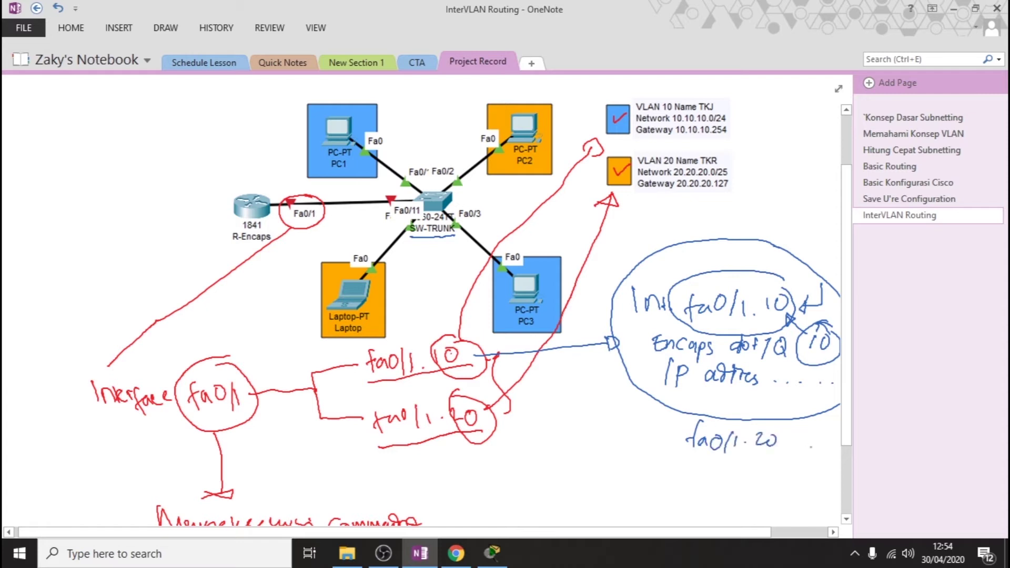
# Handwrite "Encaps dot1Q 20" below fa0/1.20, circling the 20 with an arrow to the sub-interface number.
pyautogui.moveTo(647, 461)
pyautogui.mouseDown()
pyautogui.moveTo(636, 488)
pyautogui.moveTo(641, 467)
pyautogui.mouseUp()
pyautogui.moveTo(638, 483); pyautogui.dragTo(667, 481)
pyautogui.moveTo(684, 473)
pyautogui.mouseDown()
pyautogui.moveTo(695, 496)
pyautogui.moveTo(738, 481)
pyautogui.mouseUp()
pyautogui.click(708, 476)
pyautogui.moveTo(746, 471)
pyautogui.mouseDown()
pyautogui.moveTo(743, 479)
pyautogui.moveTo(756, 483)
pyautogui.moveTo(794, 478)
pyautogui.mouseUp()
pyautogui.moveTo(798, 473); pyautogui.dragTo(802, 481)
pyautogui.moveTo(810, 453)
pyautogui.mouseDown()
pyautogui.moveTo(789, 459)
pyautogui.moveTo(813, 455)
pyautogui.moveTo(777, 443)
pyautogui.moveTo(784, 450)
pyautogui.mouseUp()
pyautogui.moveTo(783, 439); pyautogui.dragTo(789, 447)
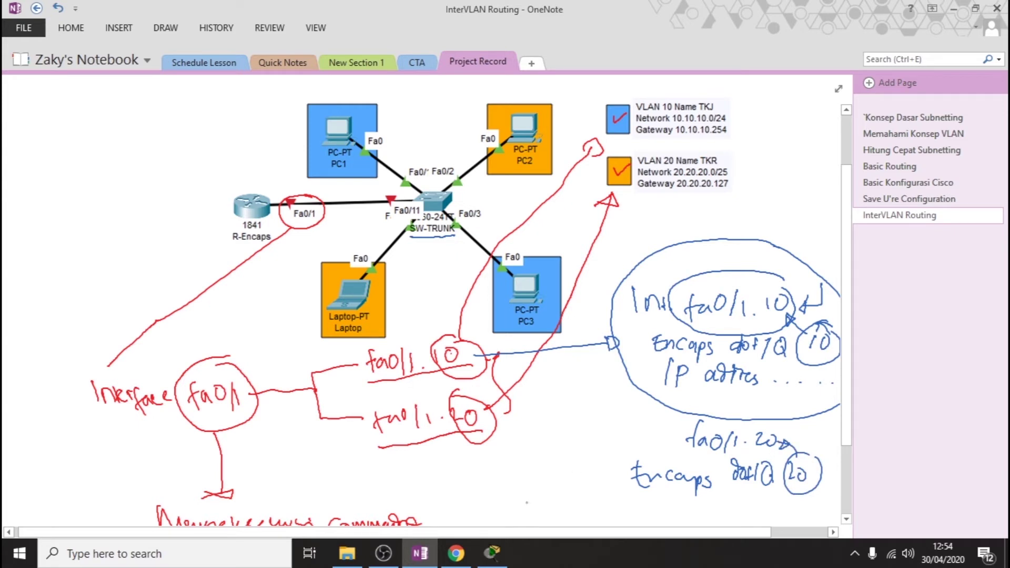
# Handwrite an abbreviated IP address line below the "Encaps dot1Q 20" line.
pyautogui.moveTo(658, 493)
pyautogui.mouseDown()
pyautogui.moveTo(657, 514)
pyautogui.moveTo(670, 515)
pyautogui.mouseUp()
pyautogui.moveTo(671, 494); pyautogui.dragTo(732, 508)
pyautogui.moveTo(735, 499); pyautogui.dragTo(741, 508)
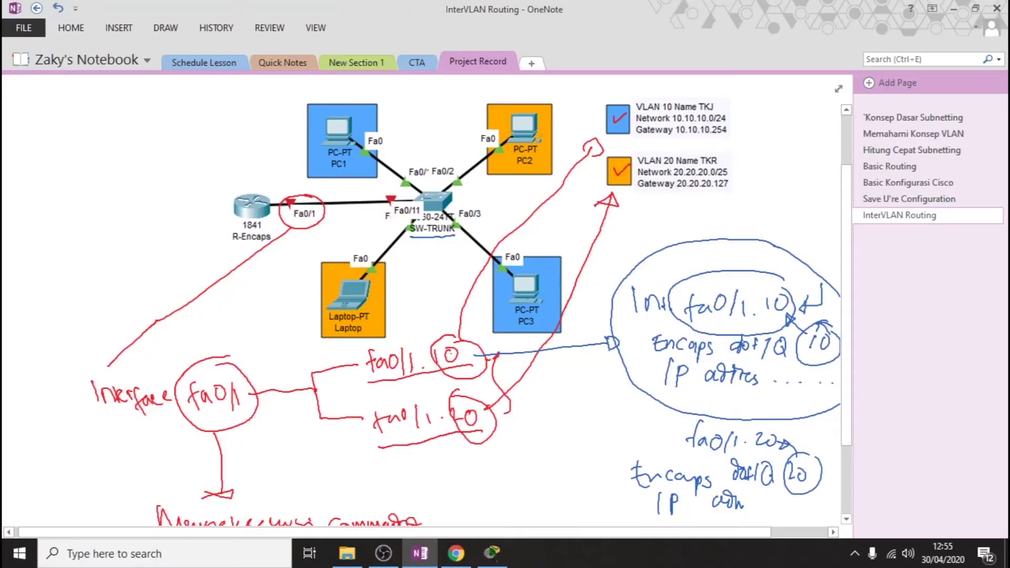
pyautogui.scroll(-3, 526, 298)
pyautogui.scroll(3, 526, 299)
pyautogui.scroll(3, 488, 301)
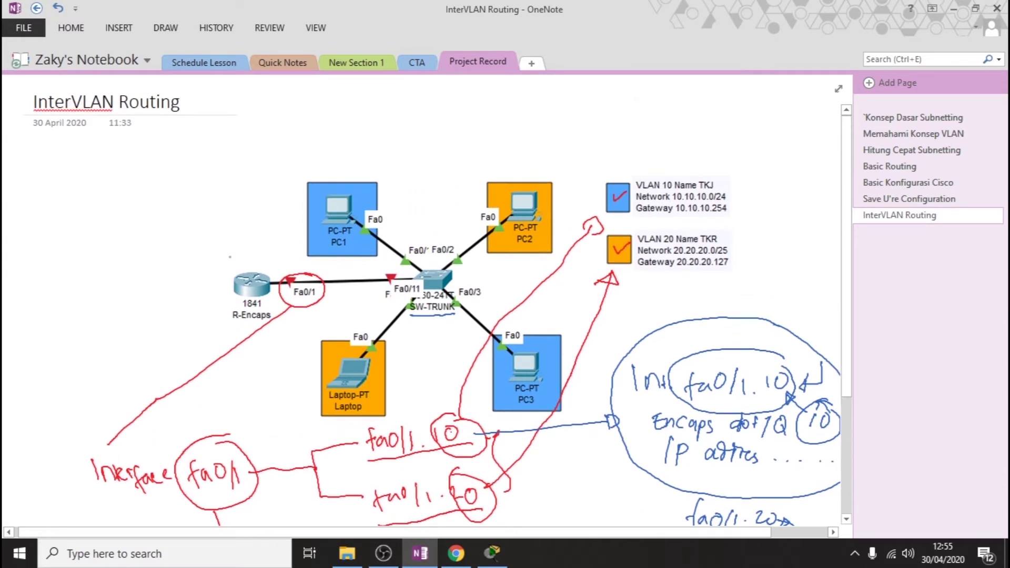
# Switch to Cisco Packet Tracer and enlarge the view of the topology.
pyautogui.click(950, 10)
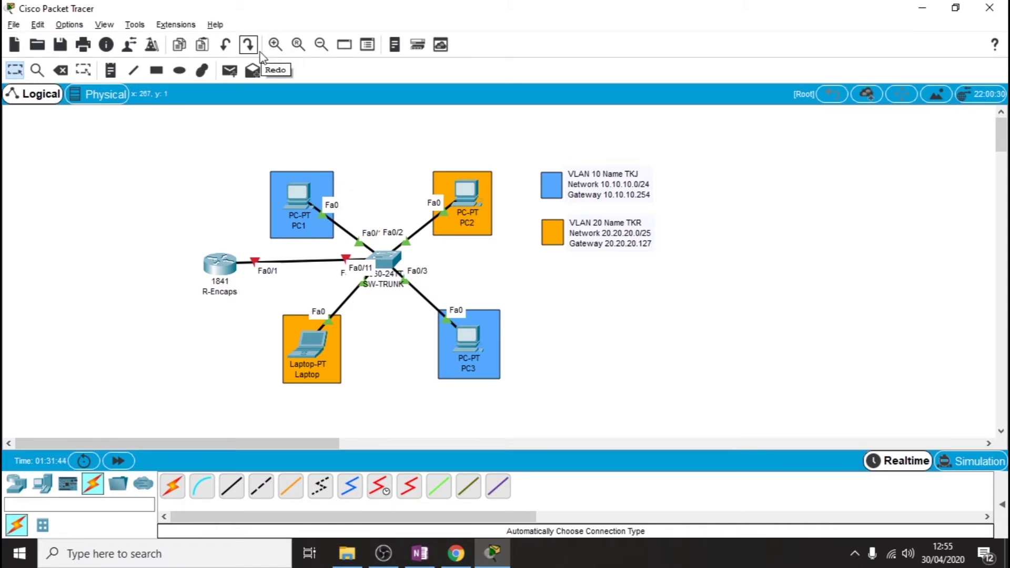
pyautogui.click(276, 46)
pyautogui.scroll(-1, 401, 160)
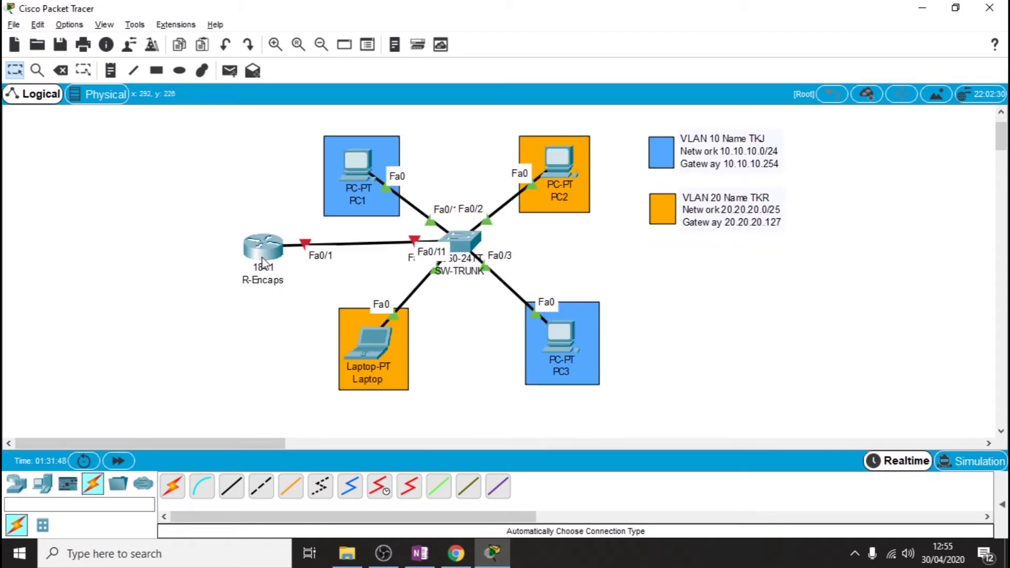
# Nudge the R-Encaps router slightly upward in the topology, leaving its device window closed.
pyautogui.moveTo(263, 264); pyautogui.dragTo(262, 259)
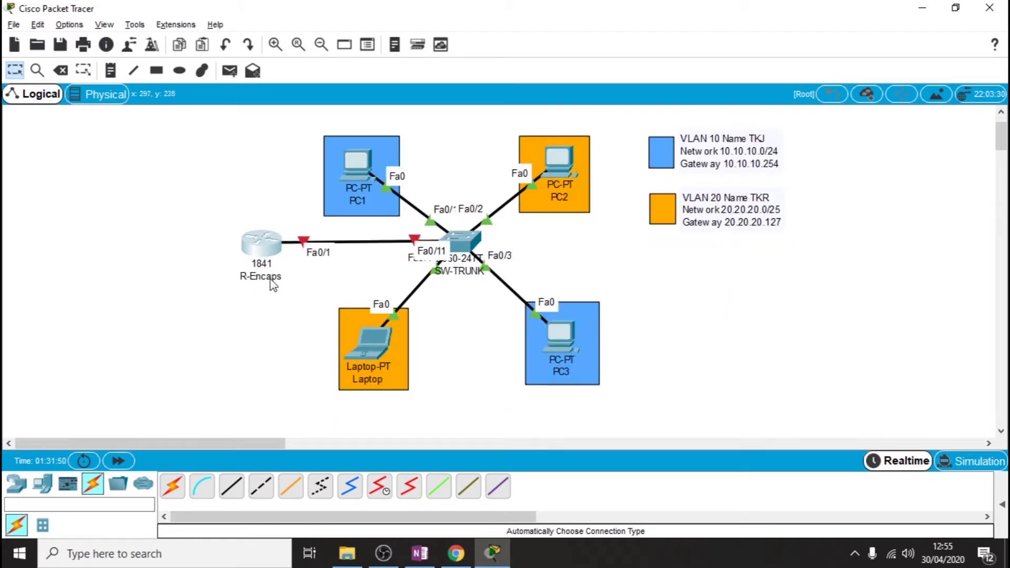
pyautogui.click(273, 250)
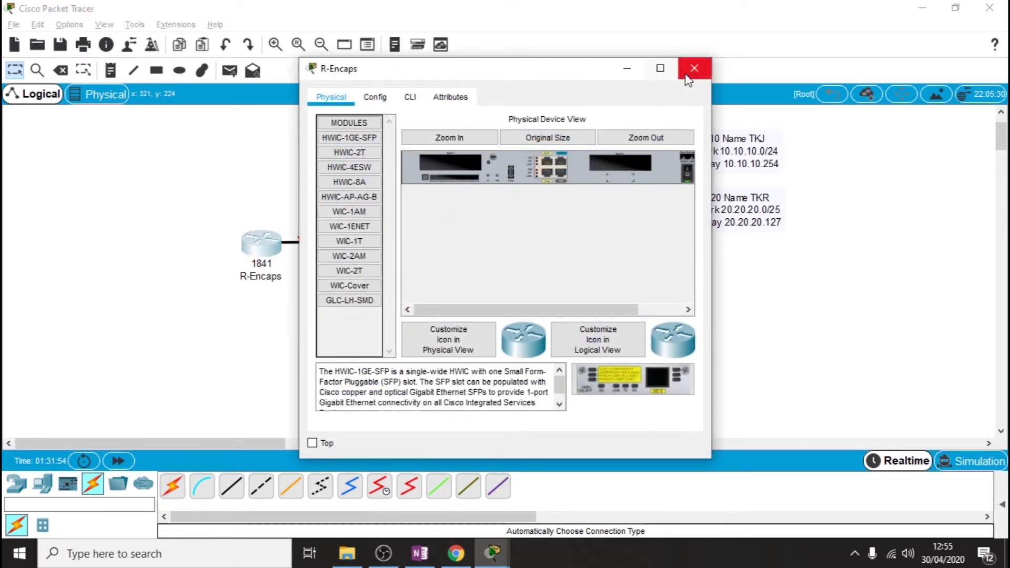
pyautogui.click(692, 69)
# Open the SW-TRUNK switch's command-line interface and bring up the Switch> prompt.
pyautogui.click(454, 238)
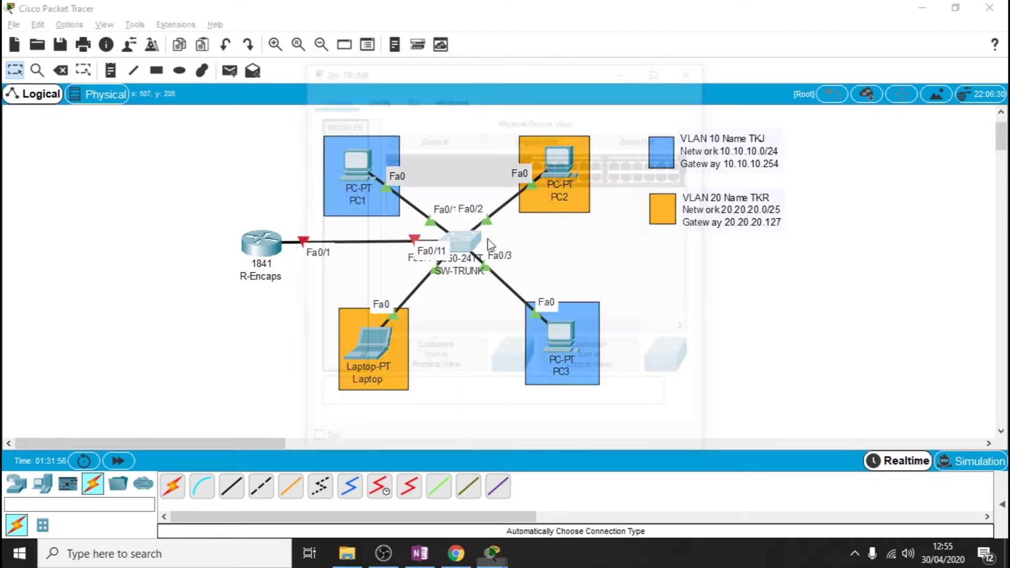
pyautogui.click(410, 96)
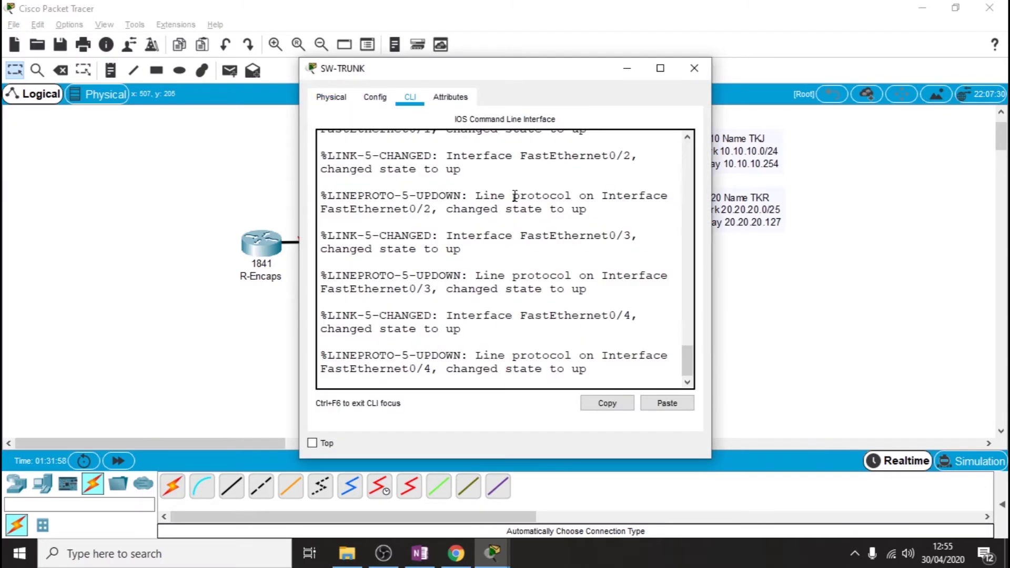
pyautogui.click(497, 299)
pyautogui.press('Return')
pyautogui.press('Return')
pyautogui.press('Return')
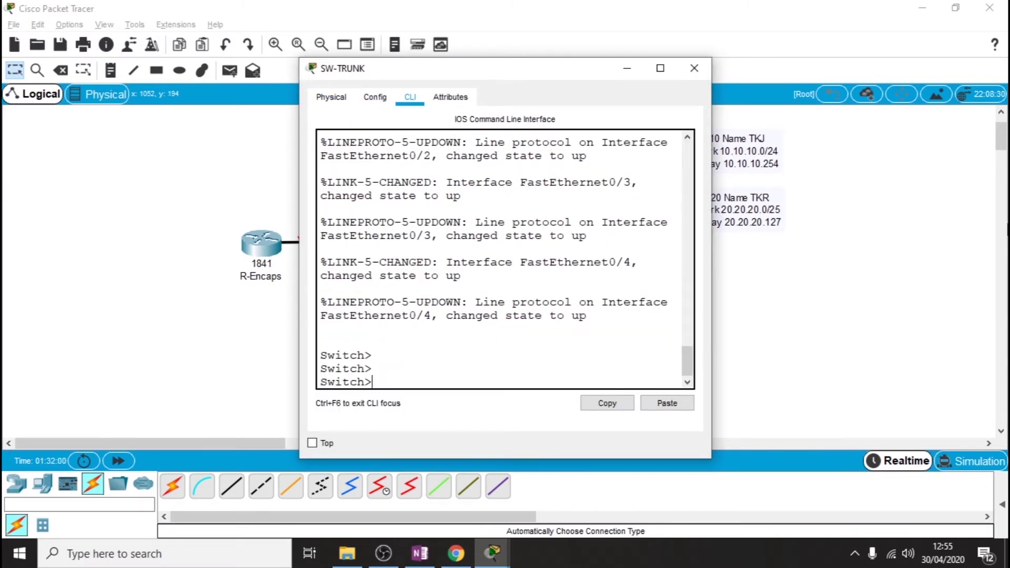
# Review the topology and sub-interface notes on the InterVLAN Routing page in OneNote, then return to the SW-TRUNK command line in Packet Tracer.
pyautogui.hotkey('alt', 'Tab')
pyautogui.hotkey('alt', 'Tab')
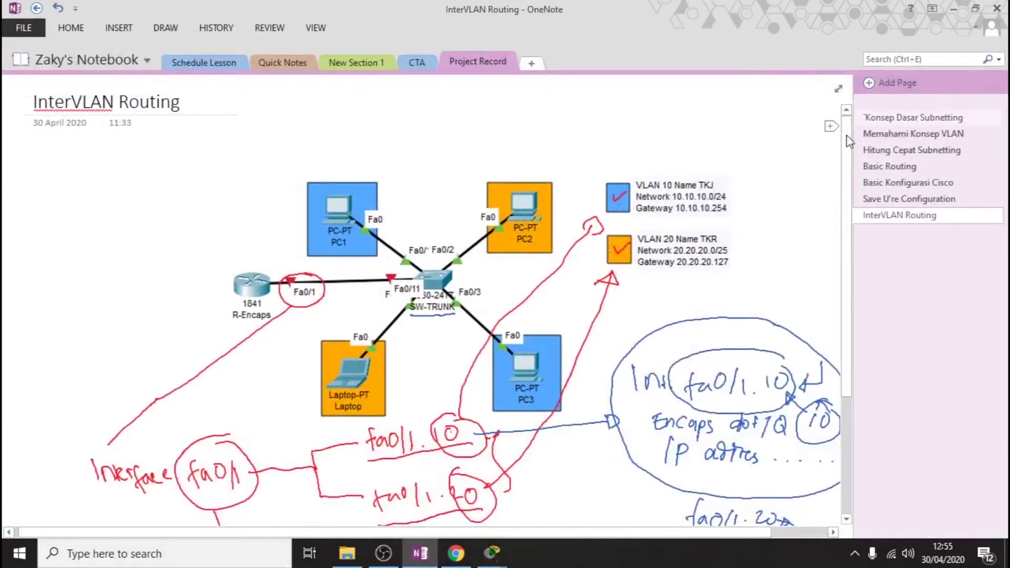
pyautogui.scroll(-3, 420, 300)
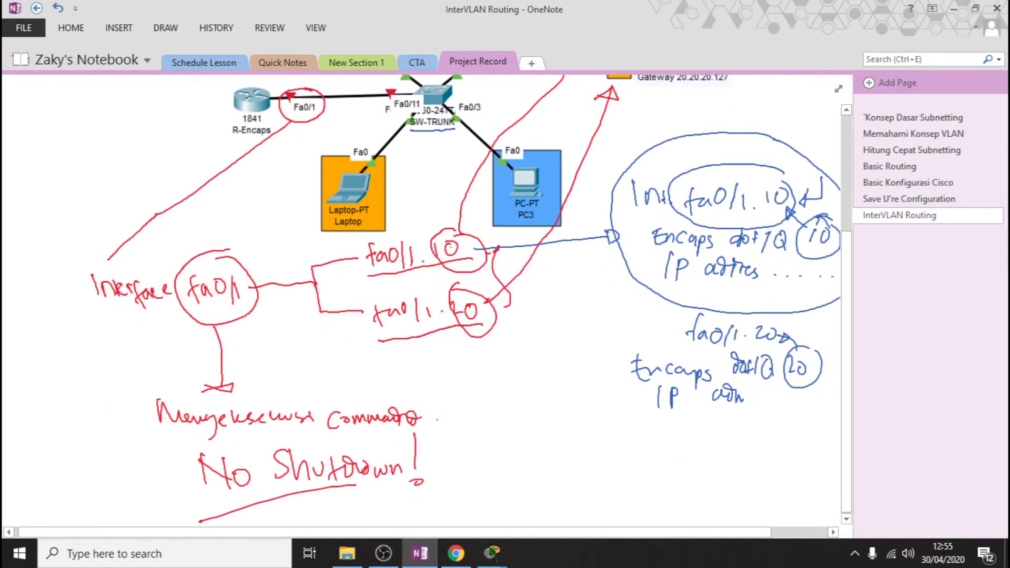
pyautogui.scroll(3, 426, 299)
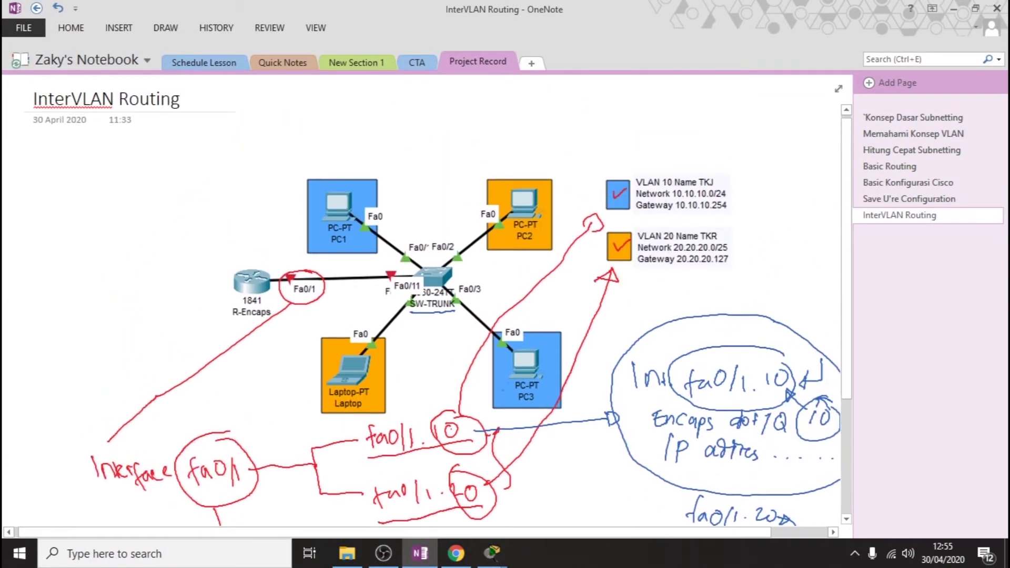
pyautogui.hotkey('alt', 'Tab')
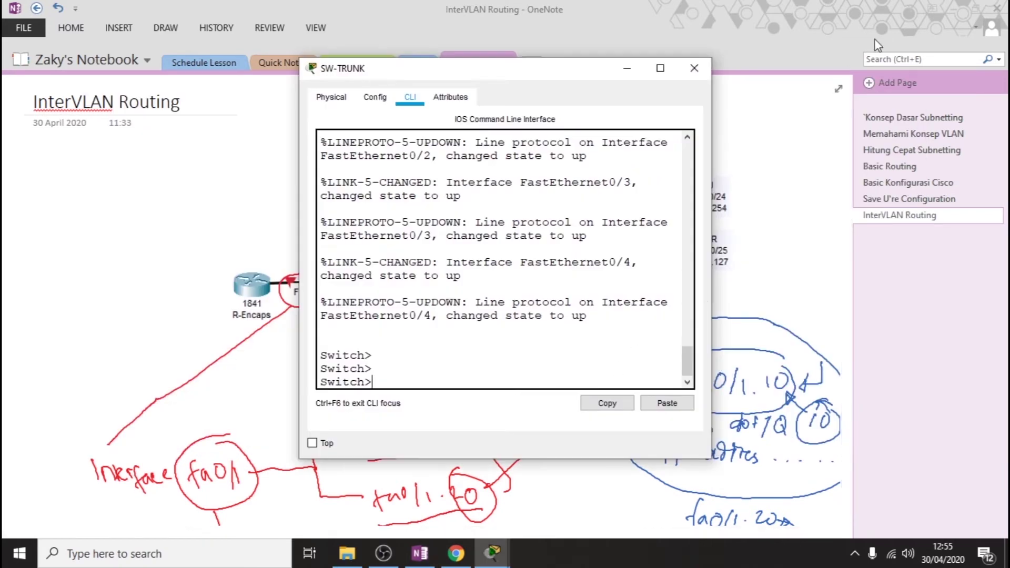
# Place the switch window beside the topology, enter global configuration mode on the switch and set its hostname to SW-TRUNK.
pyautogui.click(959, 8)
pyautogui.moveTo(534, 82); pyautogui.dragTo(742, 86)
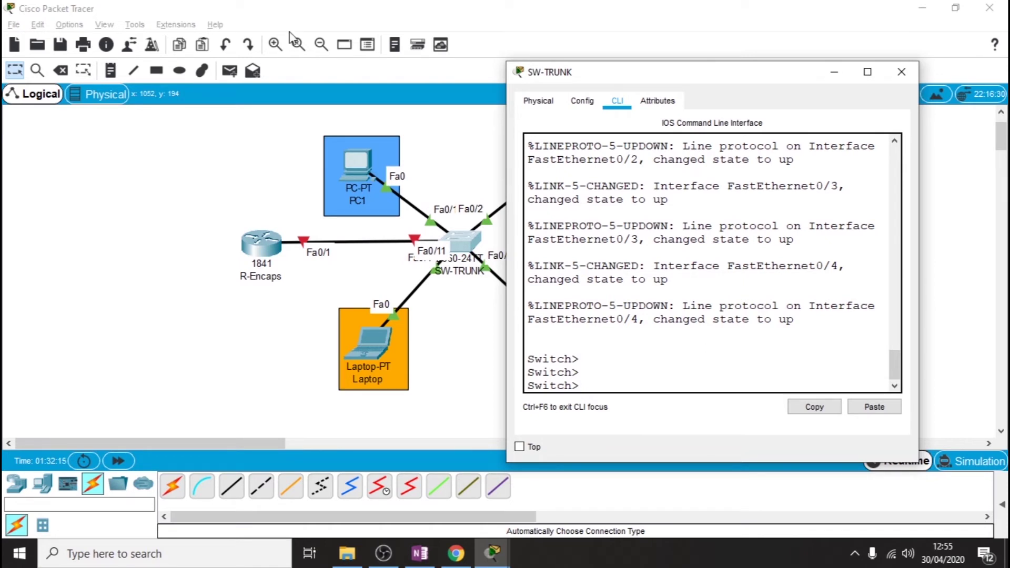
pyautogui.write('enable')
pyautogui.press('Return')
pyautogui.write('conf t')
pyautogui.press('Return')
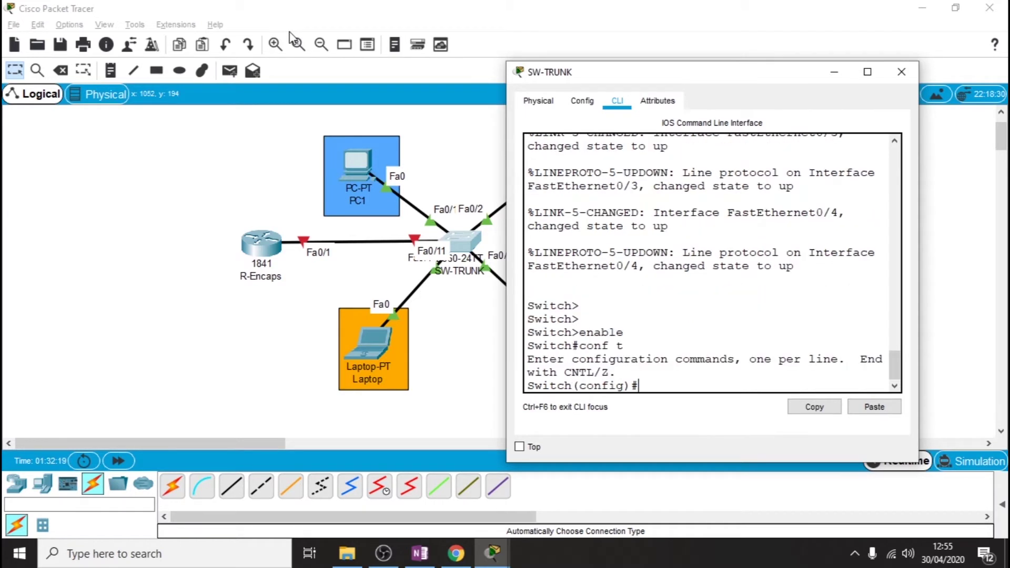
pyautogui.write('hostname SW-TRUNK')
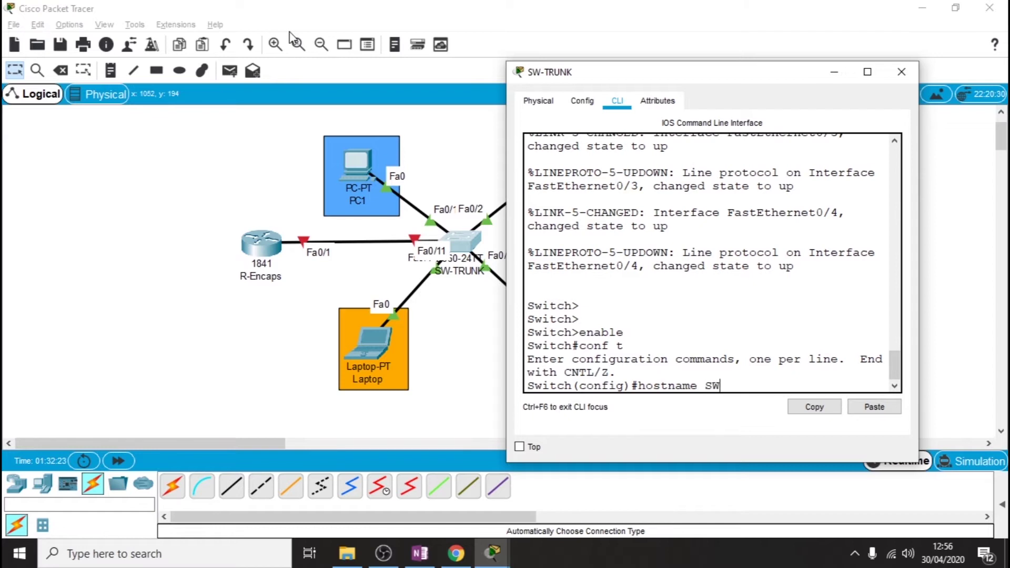
pyautogui.press('Return')
pyautogui.press('Return')
pyautogui.press('Return')
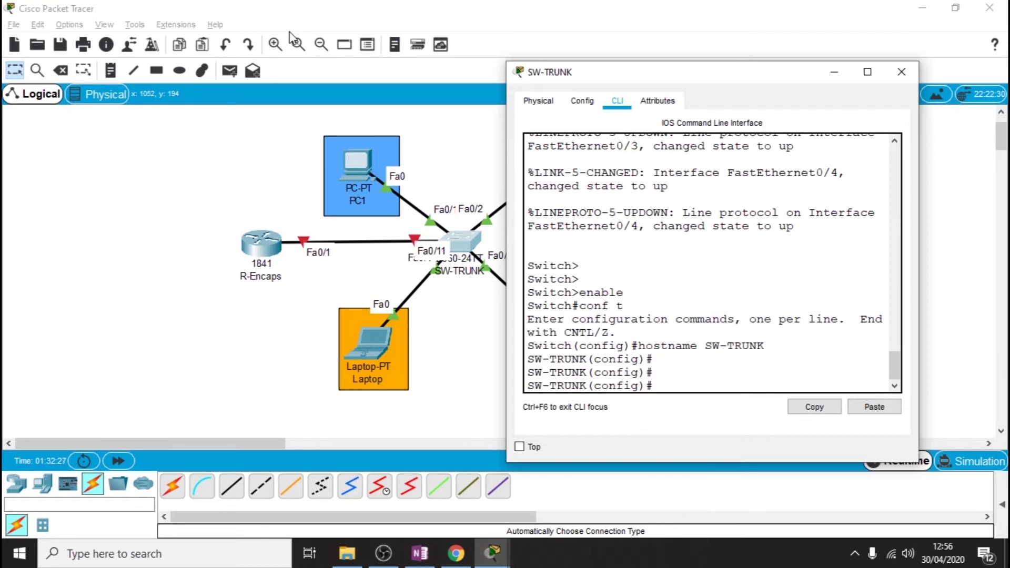
# Create VLAN 10 on the switch and name it TKJ.
pyautogui.write('vlan 10')
pyautogui.press('Return')
pyautogui.write('nam')
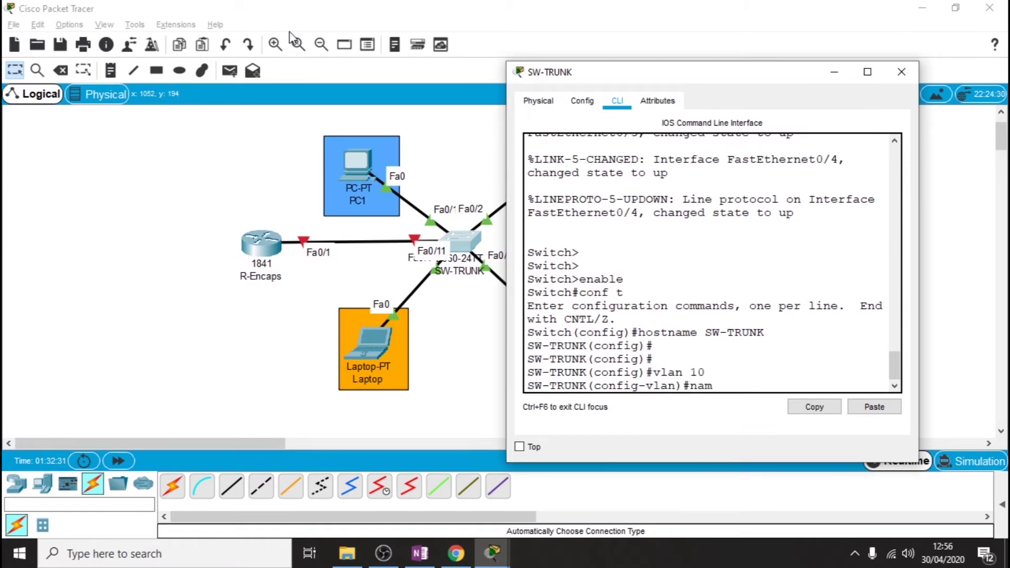
pyautogui.write('e TKJ')
pyautogui.press('Return')
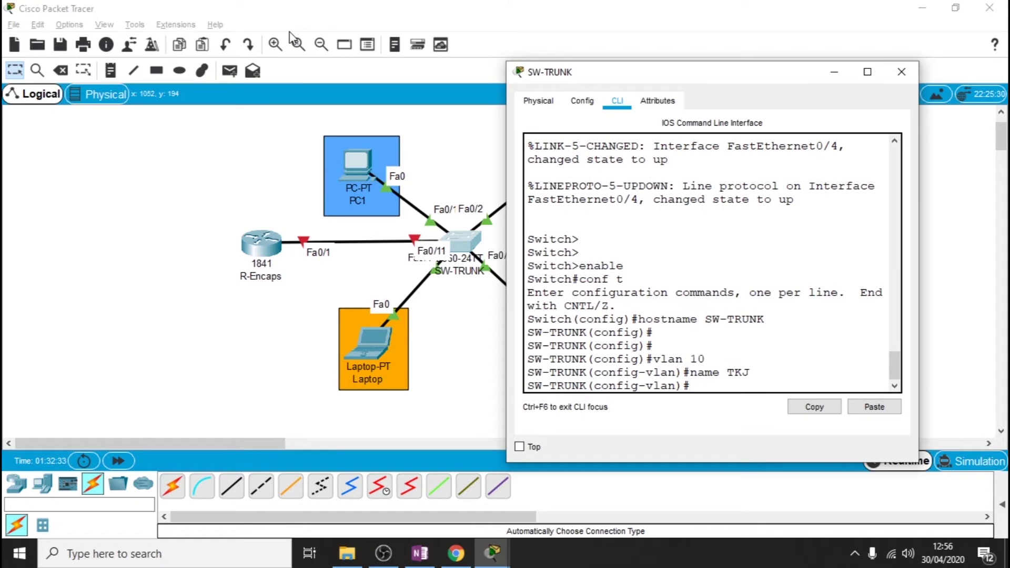
# Create VLAN 20 on the switch and name it TKR.
pyautogui.write('vlan 20')
pyautogui.press('Return')
pyautogui.write('an)#name TKR')
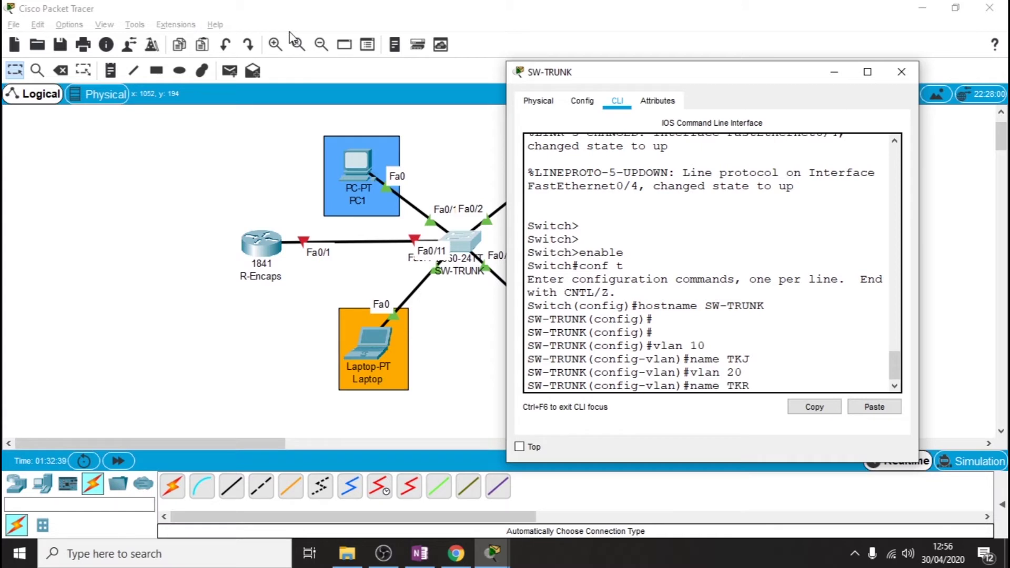
pyautogui.press('Return')
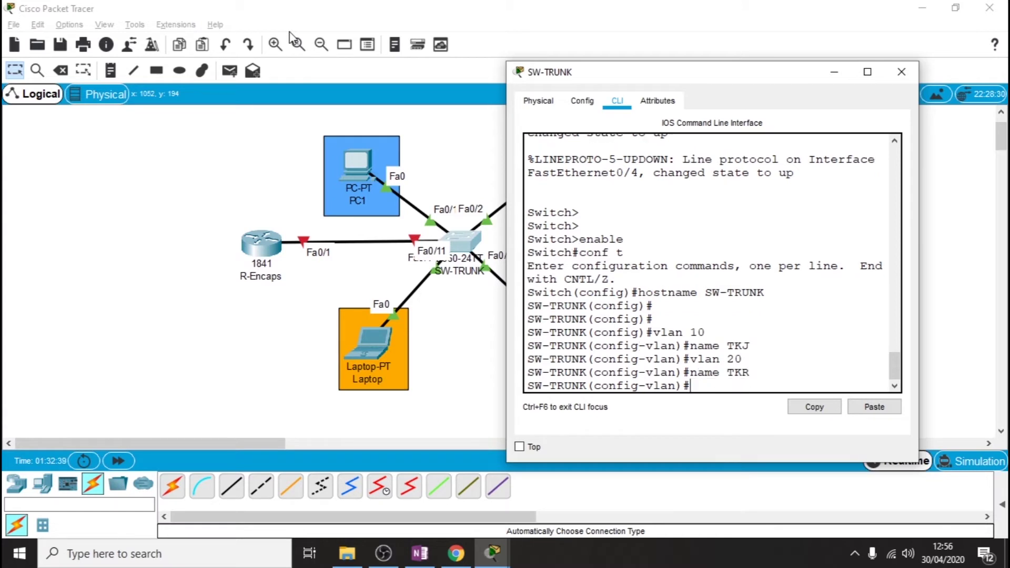
pyautogui.press('Return')
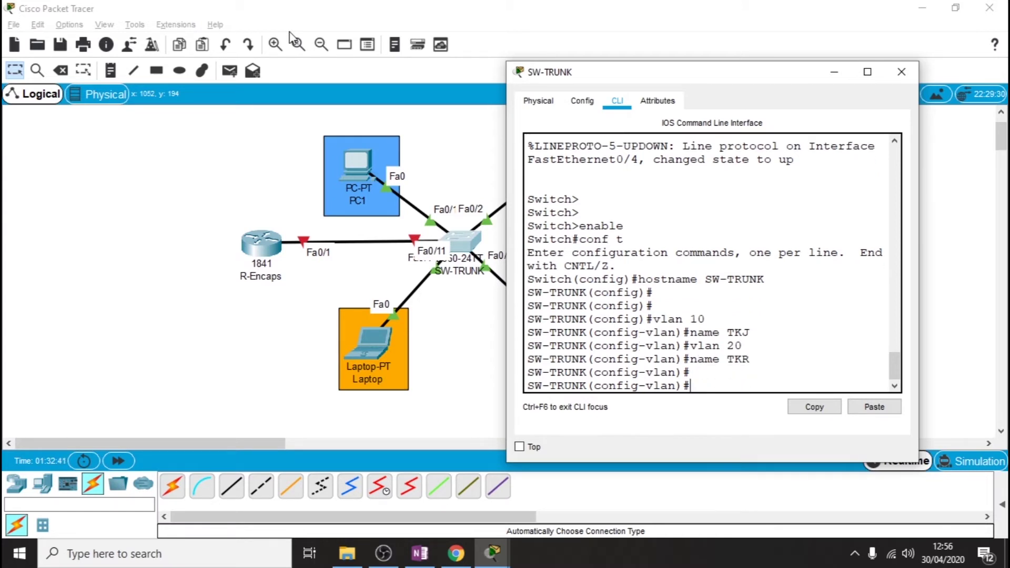
# Display the brief VLAN table with "do sh vlan brief", enlarge the switch window and examine the ports of VLANs 10 and 20.
pyautogui.write('do sh vlan brief')
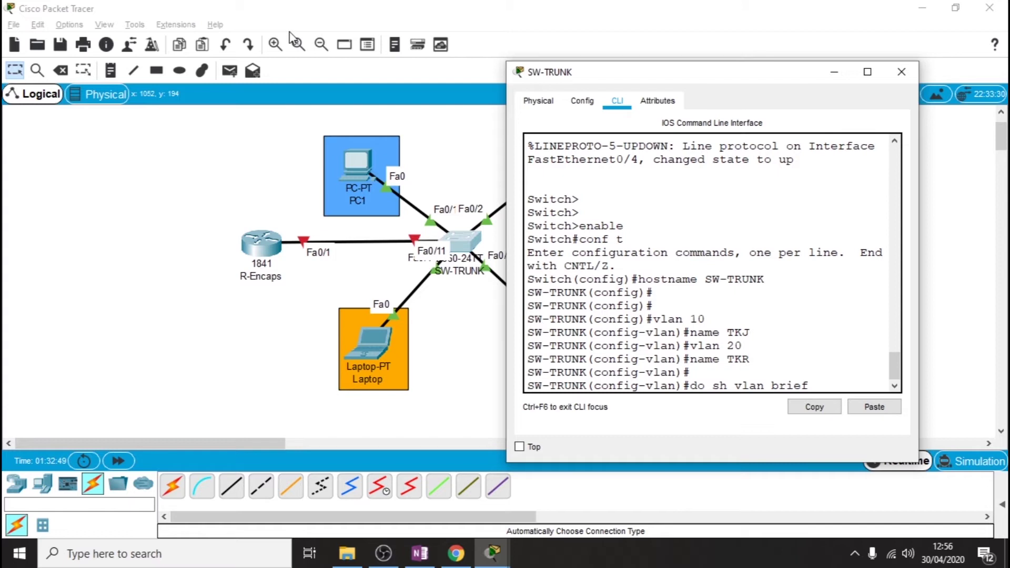
pyautogui.press('Return')
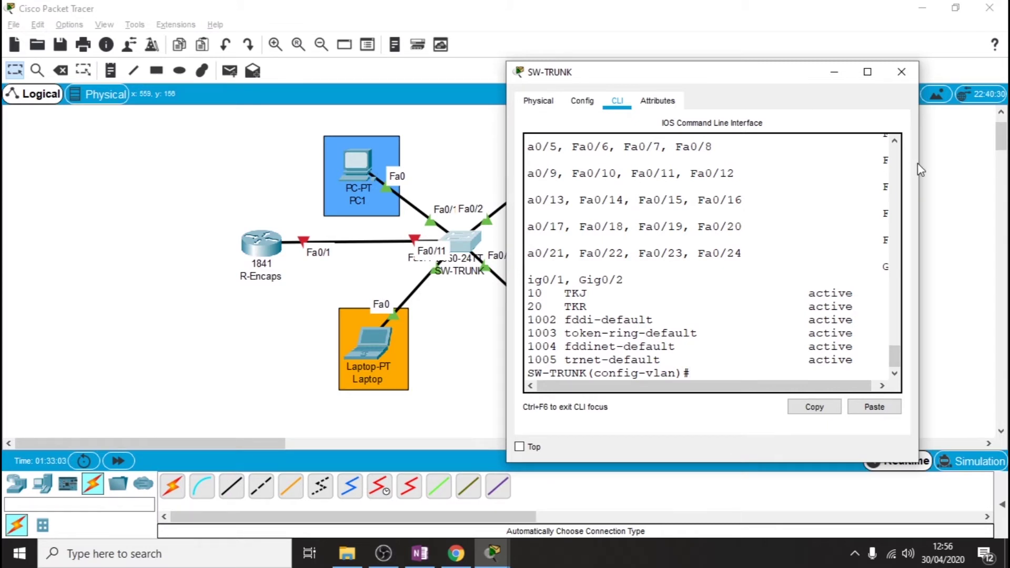
pyautogui.moveTo(919, 168); pyautogui.dragTo(988, 168)
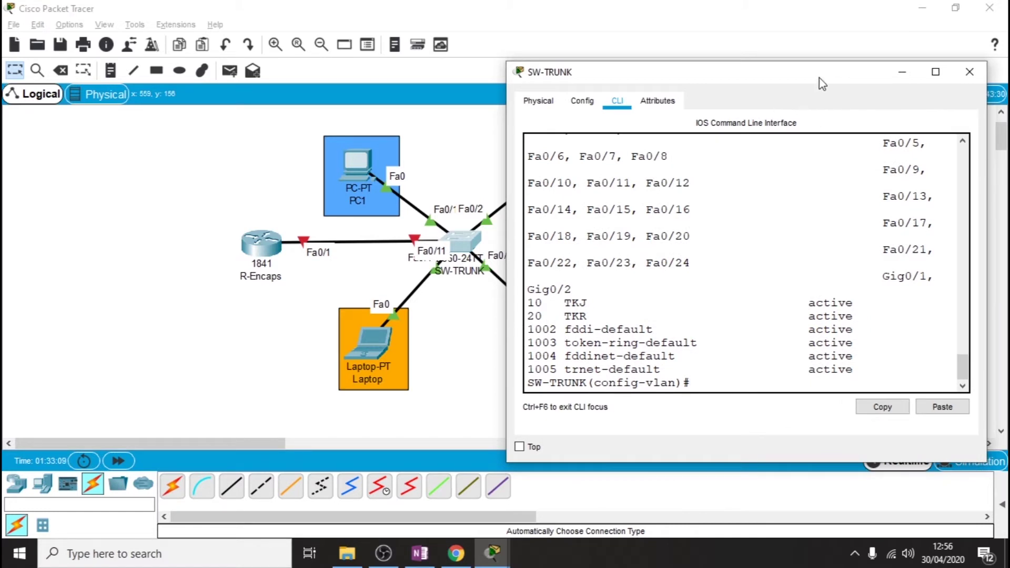
pyautogui.doubleClick(822, 63)
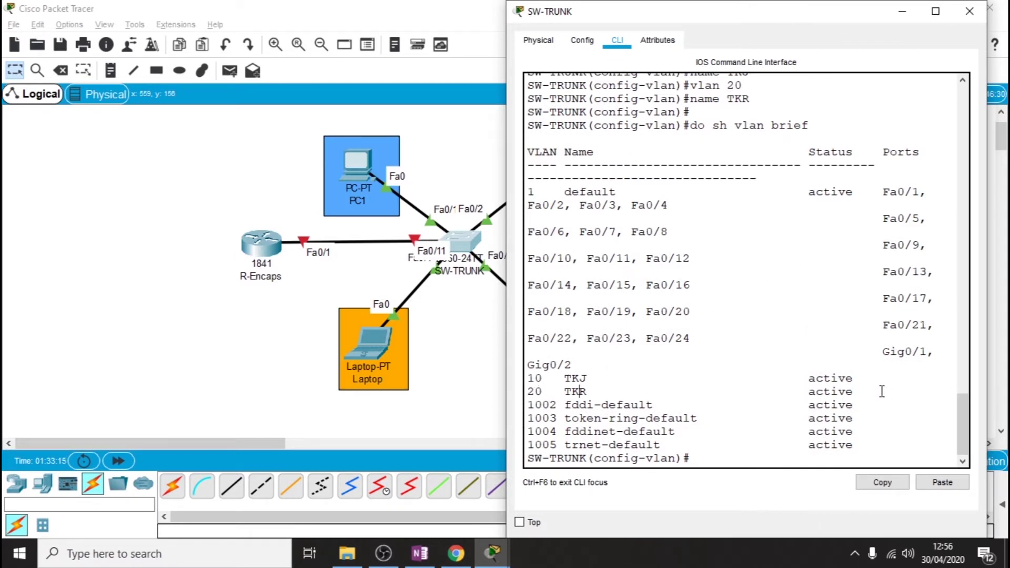
pyautogui.moveTo(860, 378); pyautogui.dragTo(900, 378)
pyautogui.click(481, 378)
pyautogui.click(468, 246)
# Exit VLAN configuration mode and enter interface configuration for fa0/1 on the switch.
pyautogui.click(704, 455)
pyautogui.write('exit')
pyautogui.press('Return')
pyautogui.write('int')
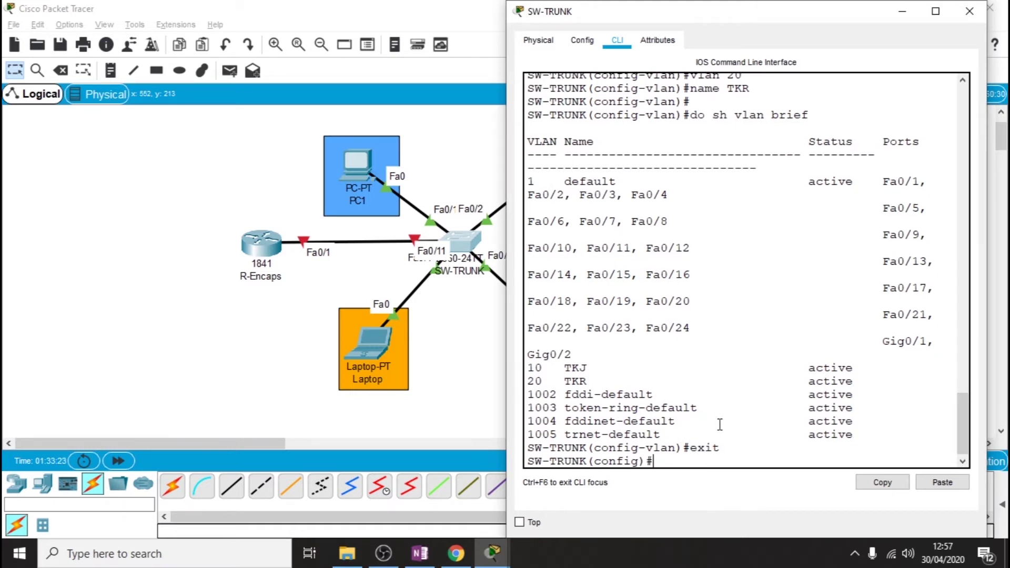
pyautogui.write(' fa0/1')
pyautogui.press('Return')
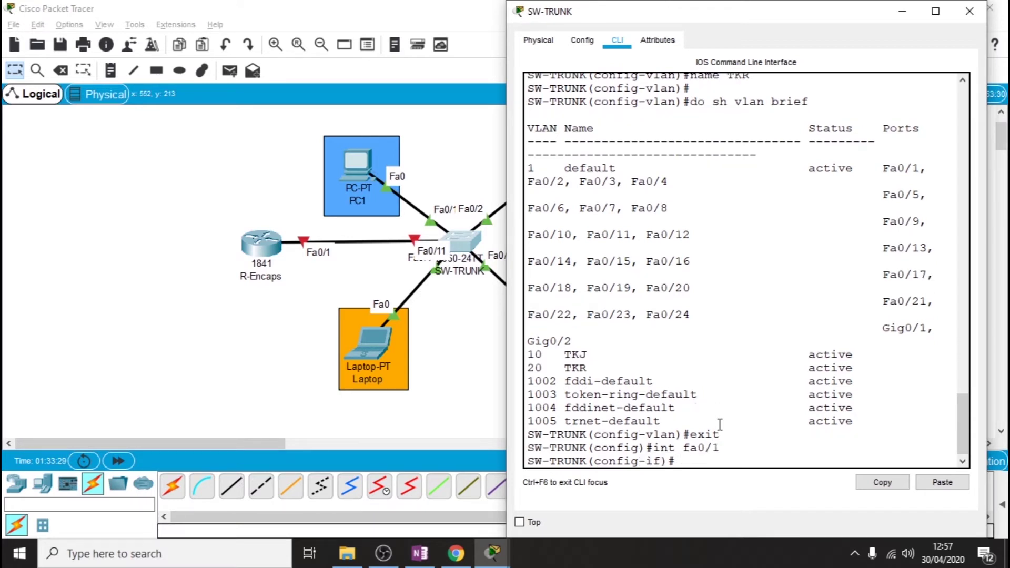
# Assign the selected port fa0/1, which connects PC1, to access VLAN 10, keeping the topology in view beside the switch window.
pyautogui.write('int')
pyautogui.press('BackSpace')
pyautogui.press('BackSpace')
pyautogui.press('BackSpace')
pyautogui.press('BackSpace')
pyautogui.write('sw access vlan')
pyautogui.moveTo(724, 19); pyautogui.dragTo(805, 95)
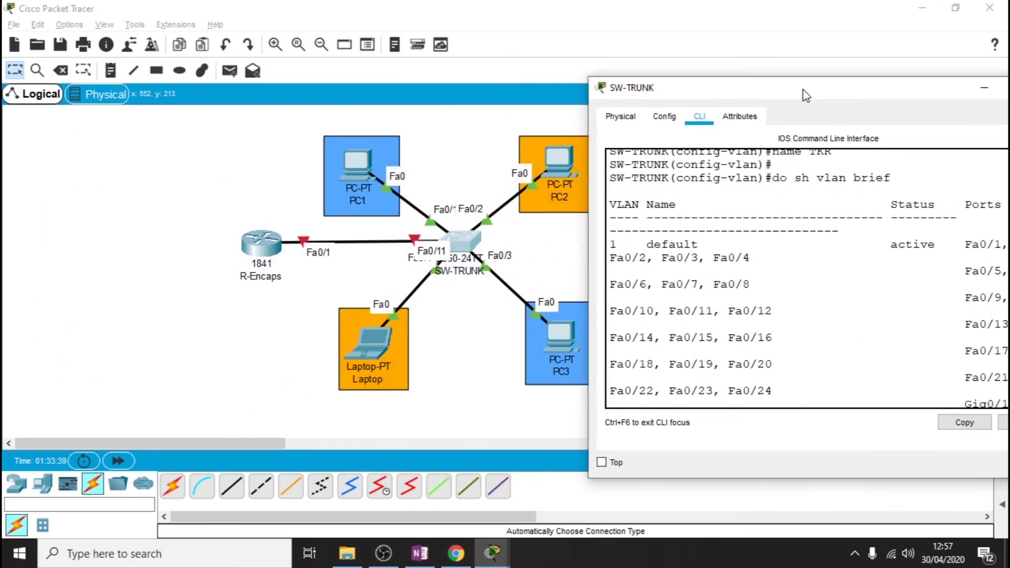
pyautogui.scroll(-4, 871, 344)
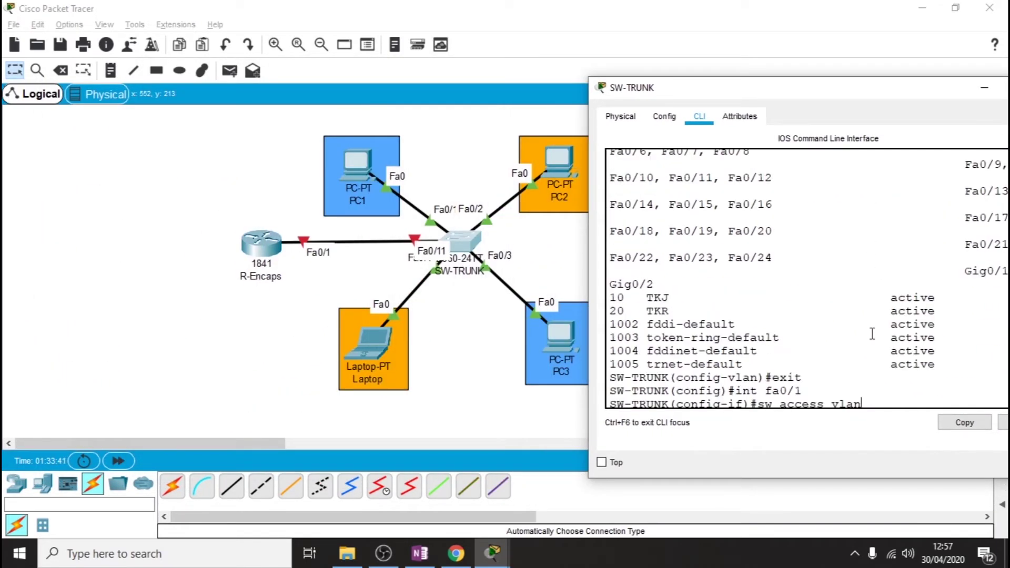
pyautogui.write('10')
pyautogui.press('Return')
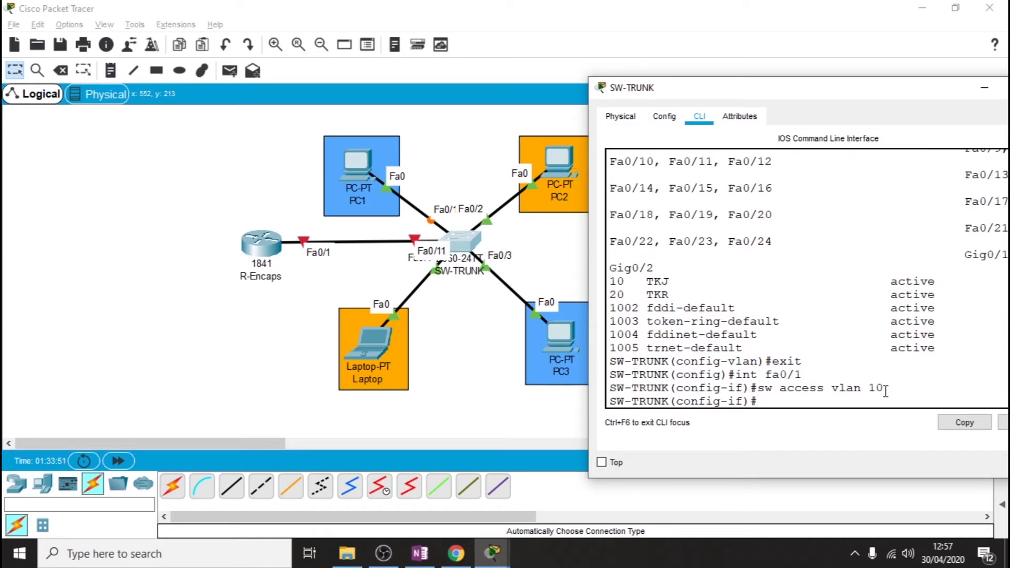
# Assign switch port fa0/2, which connects PC2, to access VLAN 20.
pyautogui.moveTo(886, 389); pyautogui.dragTo(872, 390)
pyautogui.click(872, 388)
pyautogui.write('int fa0/2')
pyautogui.press('Return')
pyautogui.write('sw')
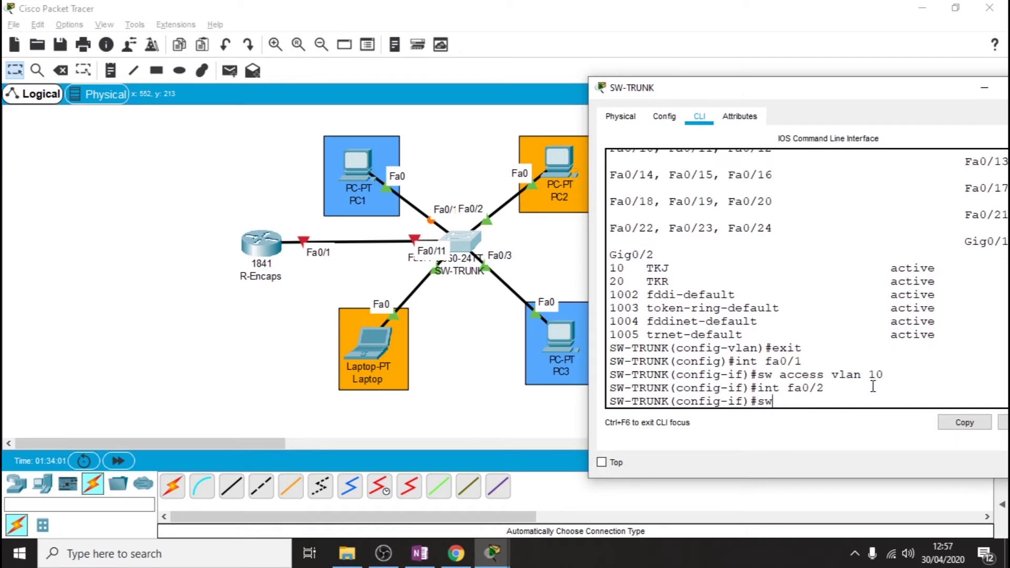
pyautogui.write(' access vlan 20')
pyautogui.press('Return')
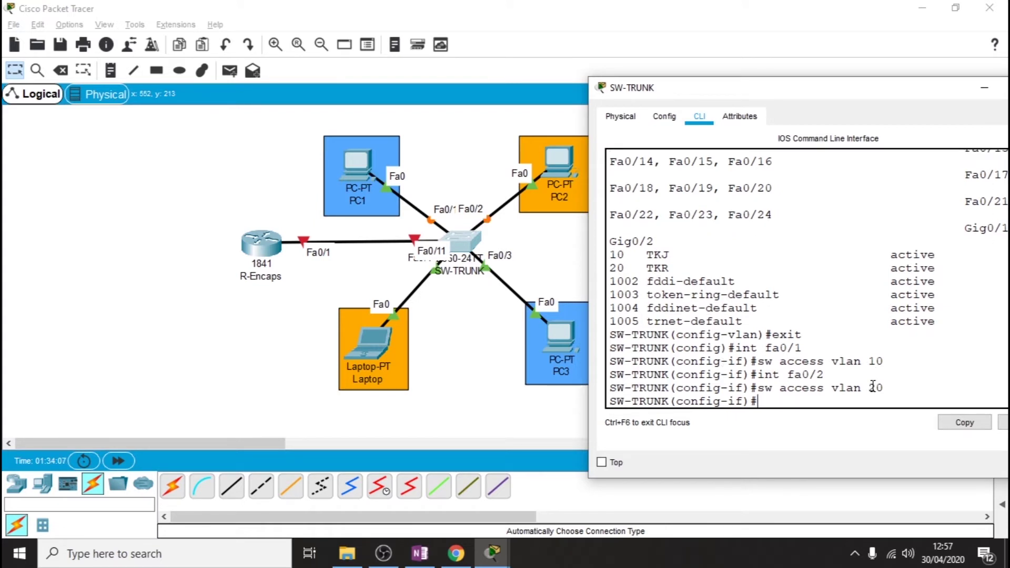
# Assign switch port fa0/3, which connects PC3, to access VLAN 10.
pyautogui.write('int fa0/')
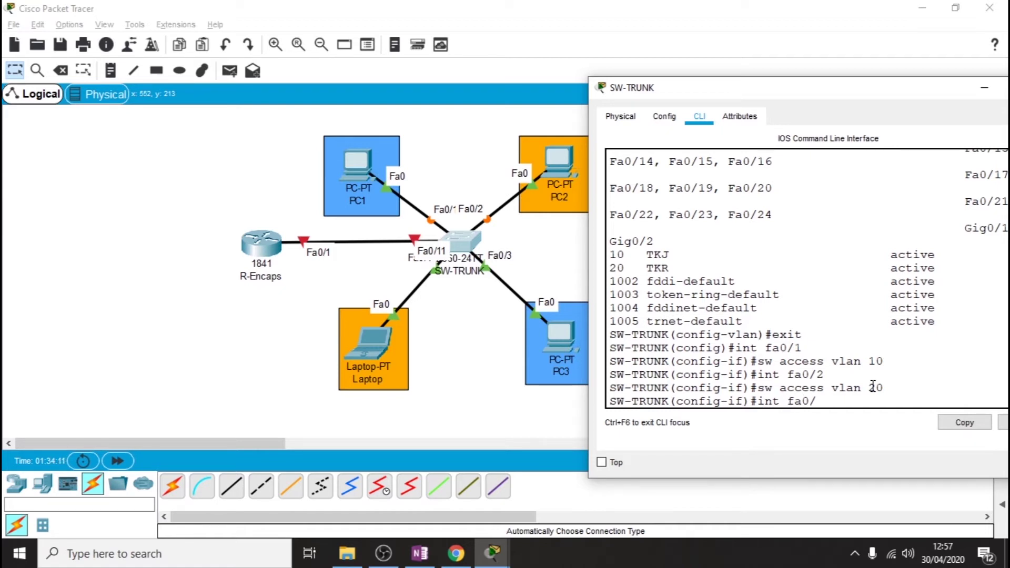
pyautogui.write('3')
pyautogui.press('Return')
pyautogui.write('sw ')
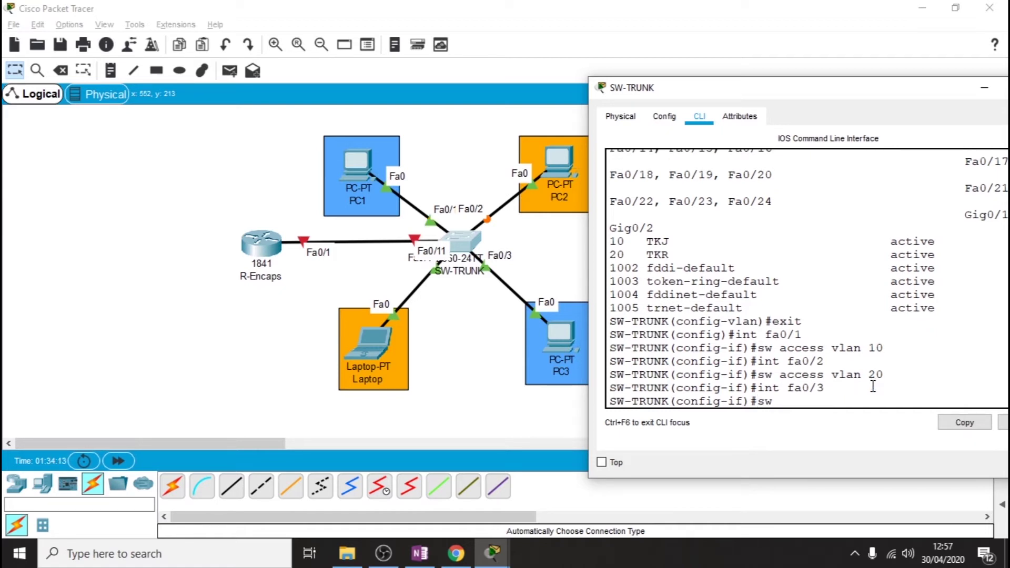
pyautogui.write('acc vlan 10')
pyautogui.press('Return')
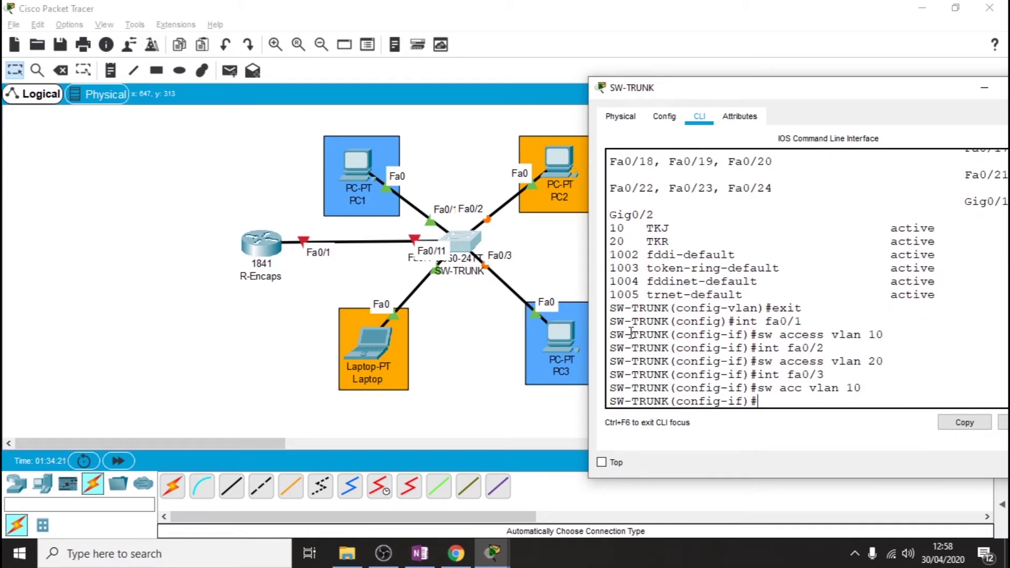
# Assign switch port fa0/4, which connects the Laptop, to access VLAN 20.
pyautogui.write('int fa0/4')
pyautogui.press('Return')
pyautogui.write('sw acc ')
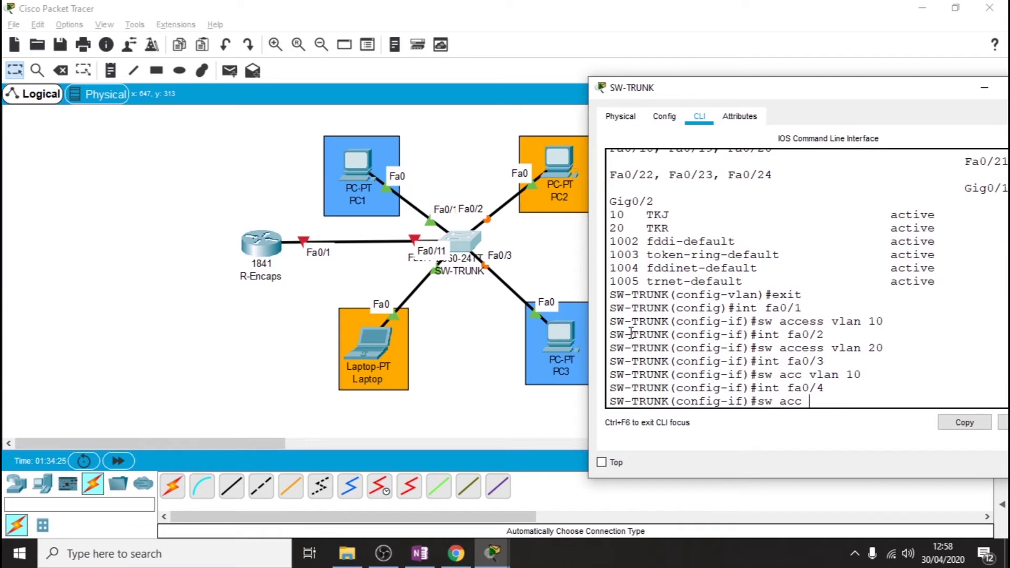
pyautogui.write('vlan 29')
pyautogui.press('Return')
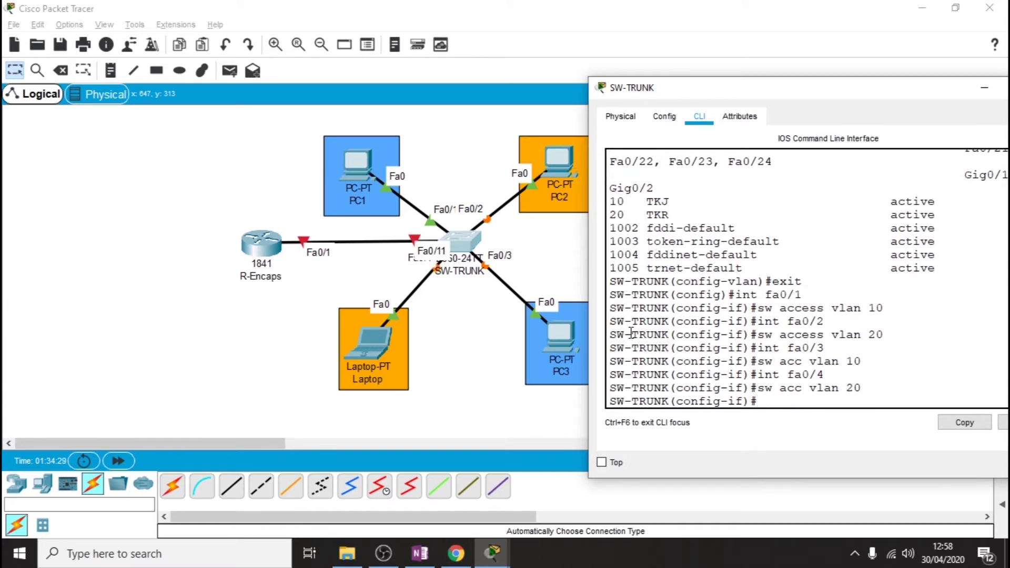
# Display the brief VLAN table with "do show vlan brief" and check the ports of VLANs 10 and 20 in the enlarged window.
pyautogui.write('do show vlan brief')
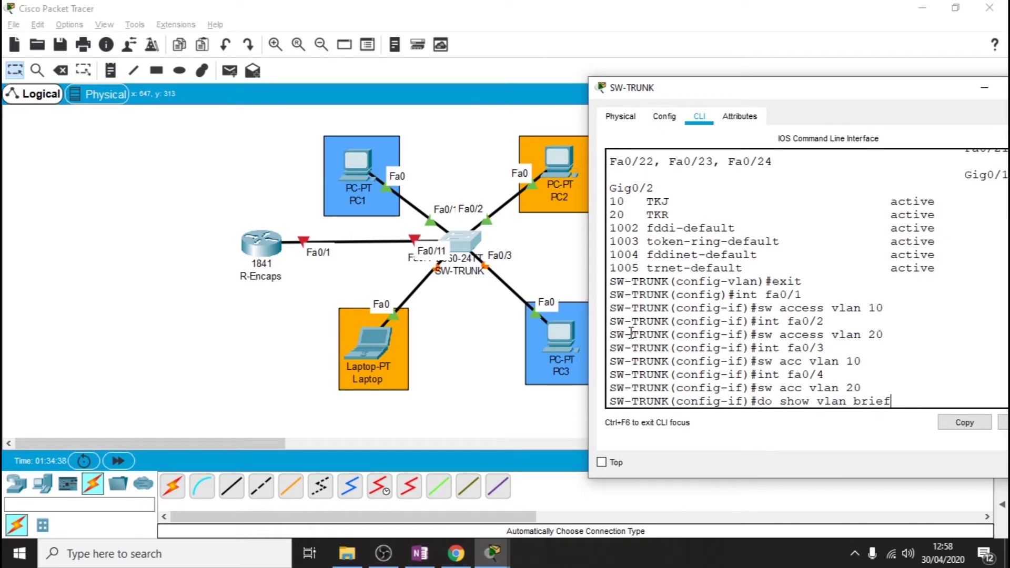
pyautogui.press('Return')
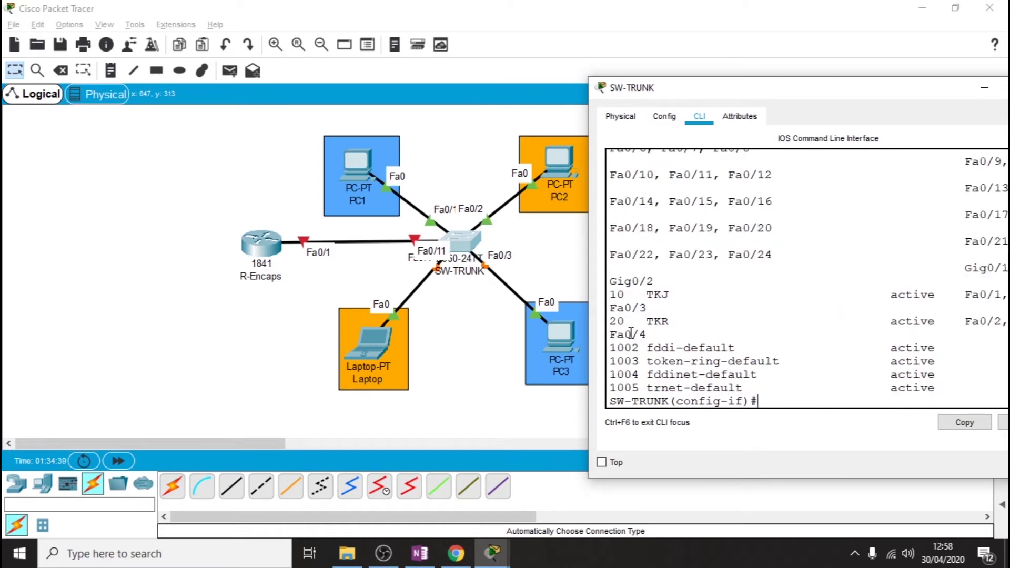
pyautogui.doubleClick(768, 94)
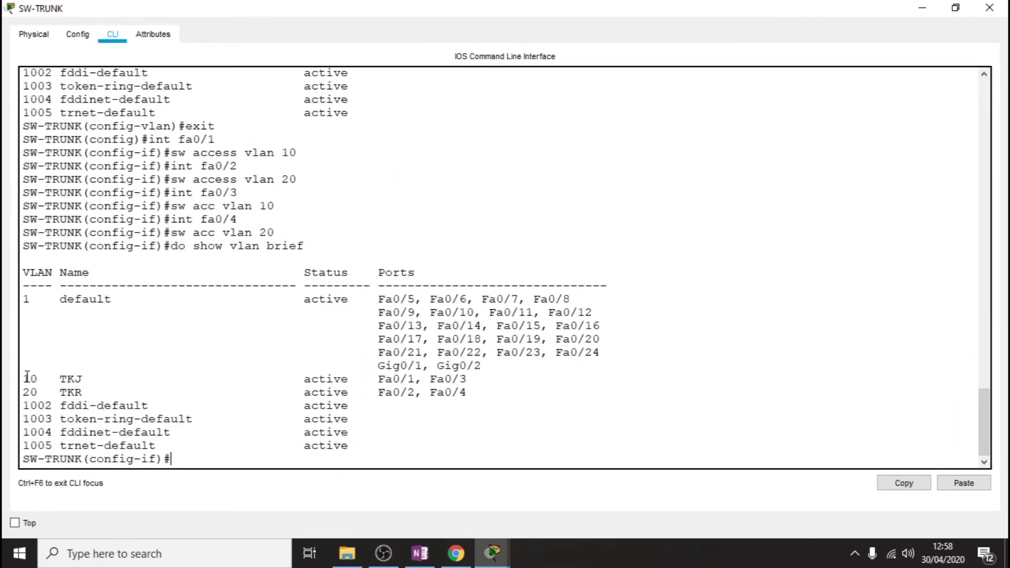
pyautogui.moveTo(24, 376); pyautogui.dragTo(484, 395)
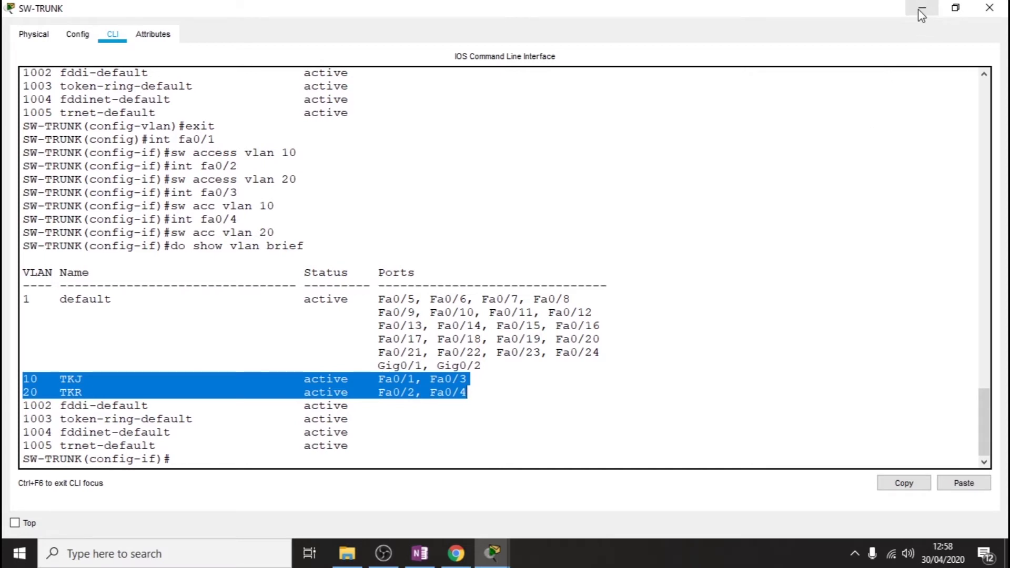
pyautogui.doubleClick(690, 10)
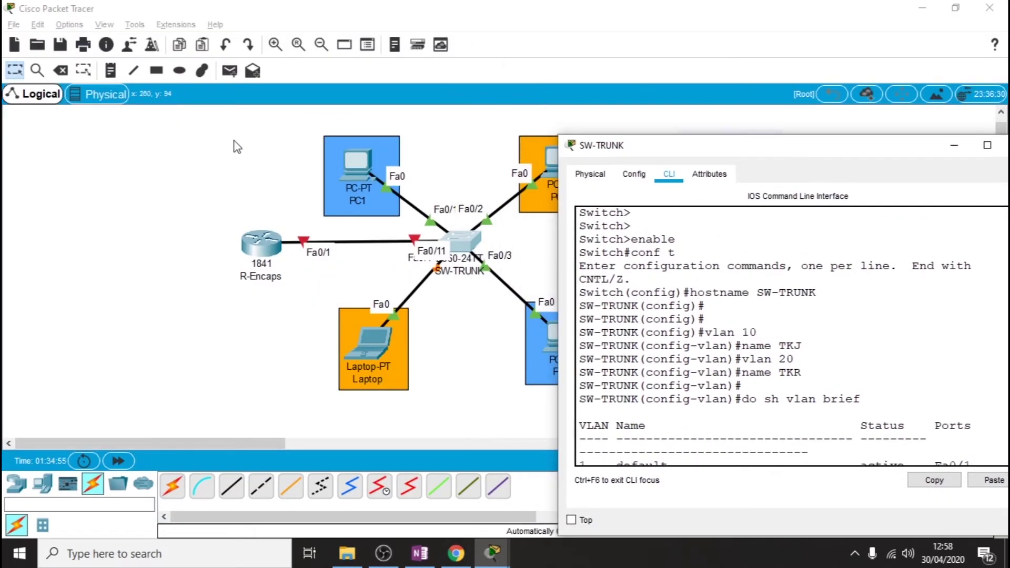
# Return to the topology and nudge PC1 and PC3 slightly within their blue areas.
pyautogui.click(228, 157)
pyautogui.moveTo(358, 182)
pyautogui.mouseDown()
pyautogui.moveTo(348, 206)
pyautogui.moveTo(358, 169)
pyautogui.moveTo(356, 181)
pyautogui.mouseUp()
pyautogui.moveTo(561, 349)
pyautogui.mouseDown()
pyautogui.moveTo(572, 332)
pyautogui.moveTo(576, 351)
pyautogui.mouseUp()
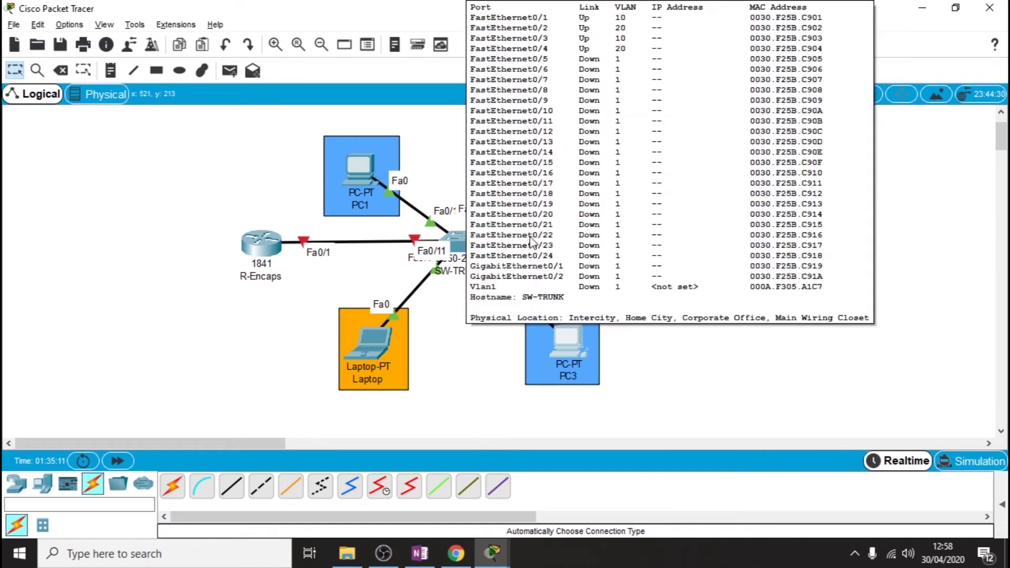
# Give PC1 the static IP address 10.10.10.1 with subnet mask 255.255.255.0.
pyautogui.click(361, 175)
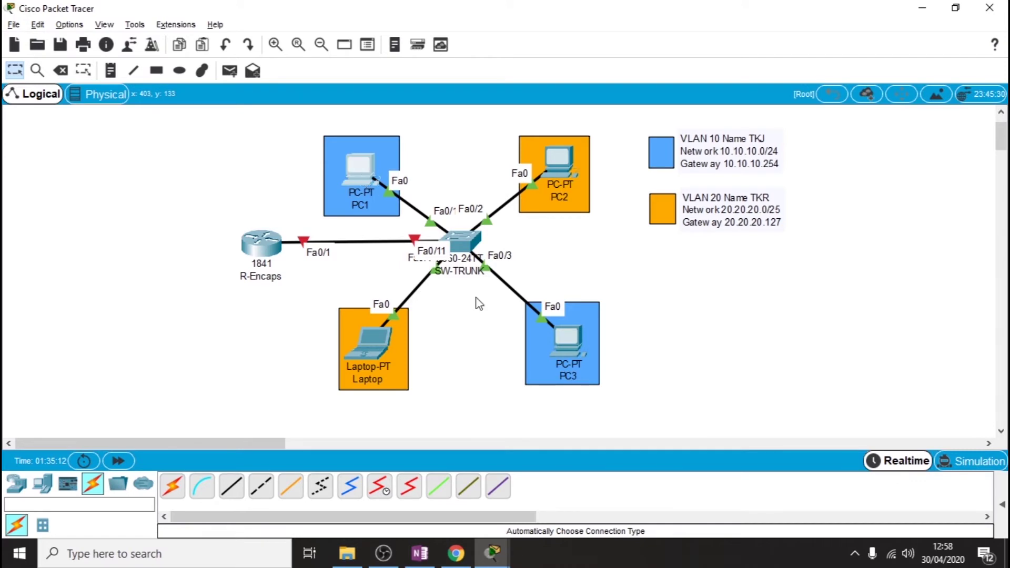
pyautogui.click(424, 99)
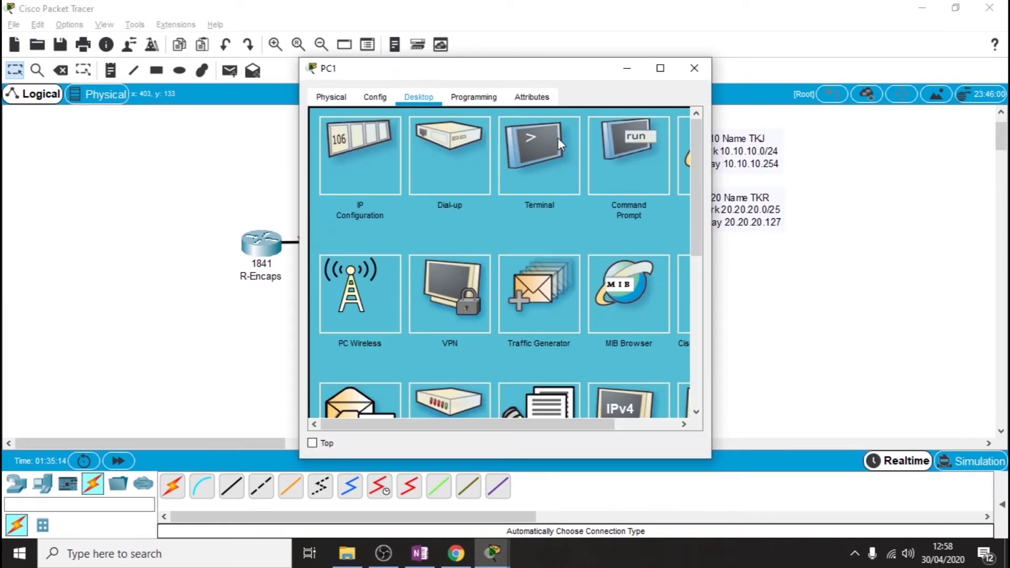
pyautogui.click(380, 156)
pyautogui.moveTo(516, 74); pyautogui.dragTo(303, 105)
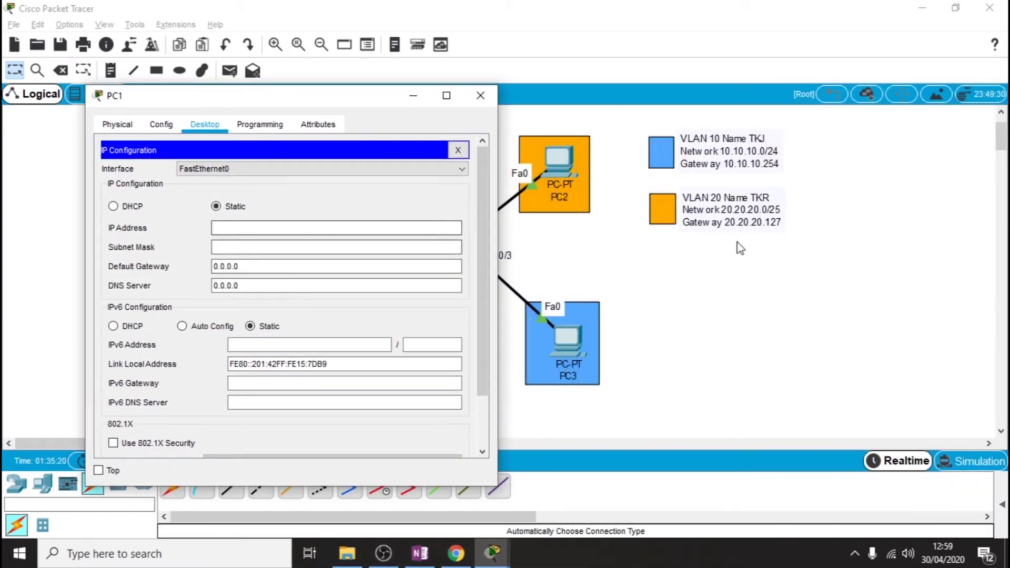
pyautogui.click(245, 227)
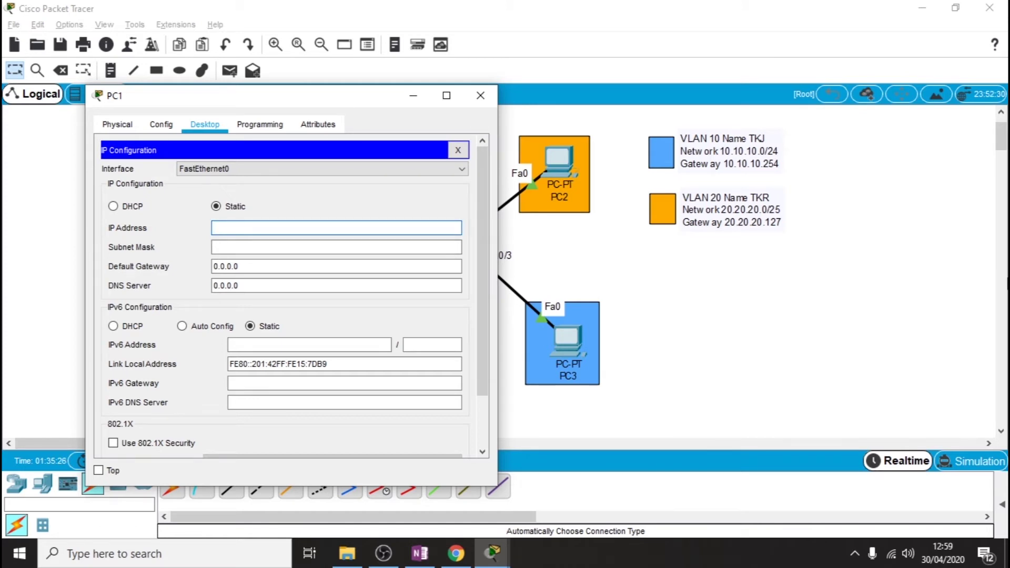
pyautogui.write('10.10.10.1')
pyautogui.press('Tab')
pyautogui.write('255.255.255.0')
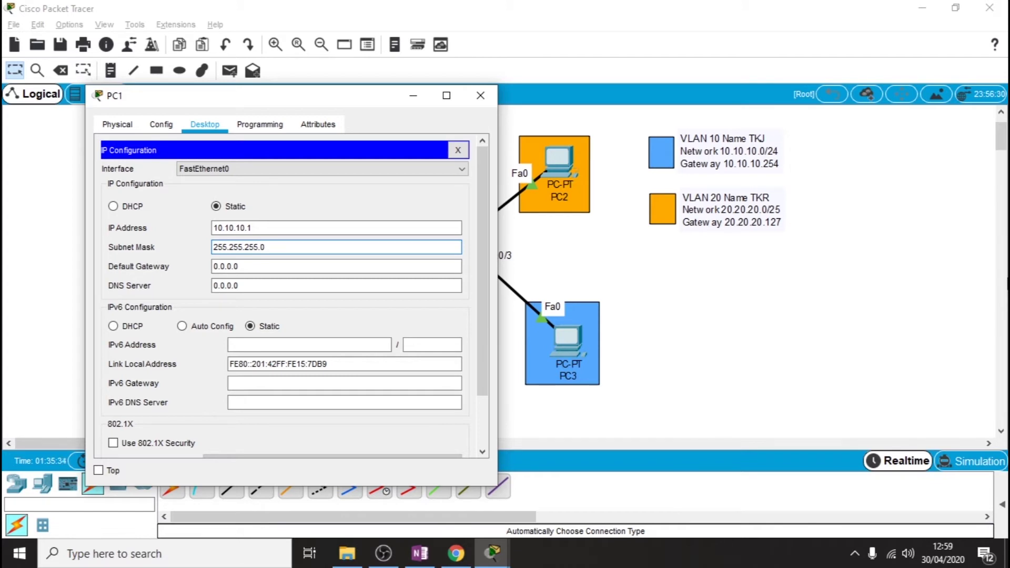
# Set PC1's default gateway to 10.10.10.254, clear its DNS server entry and close its configuration.
pyautogui.press('Tab')
pyautogui.write('10')
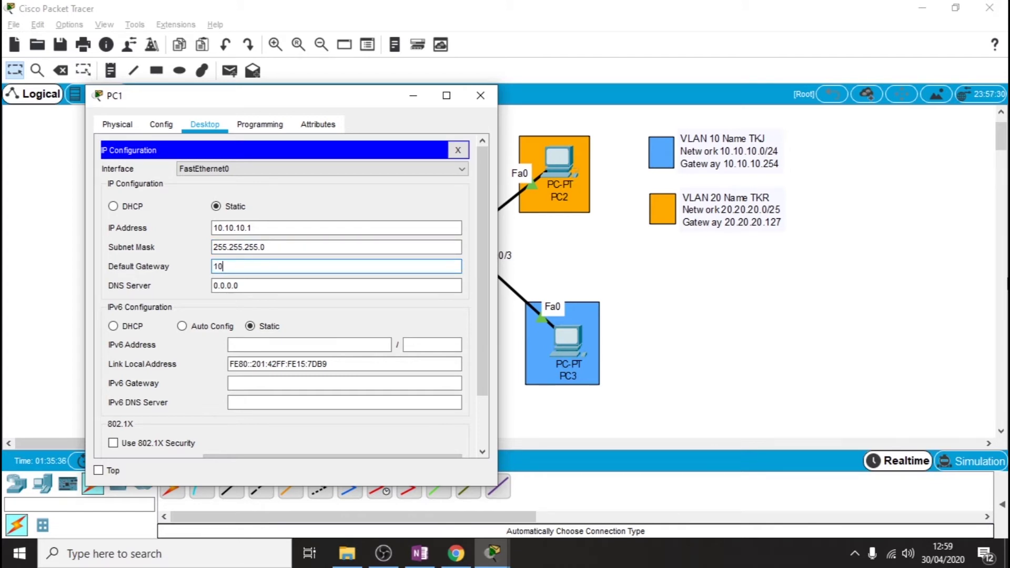
pyautogui.write('.10.10.254')
pyautogui.press('Tab')
pyautogui.press('BackSpace')
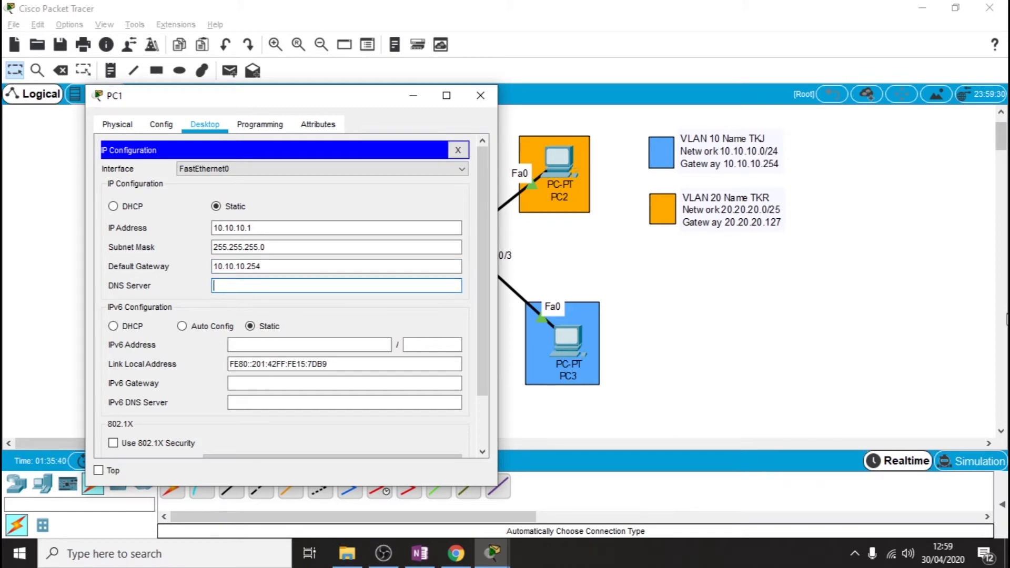
pyautogui.click(480, 95)
# Give PC2 the static IP address 20.20.20.1 with subnet mask 255.255.255.128.
pyautogui.click(557, 165)
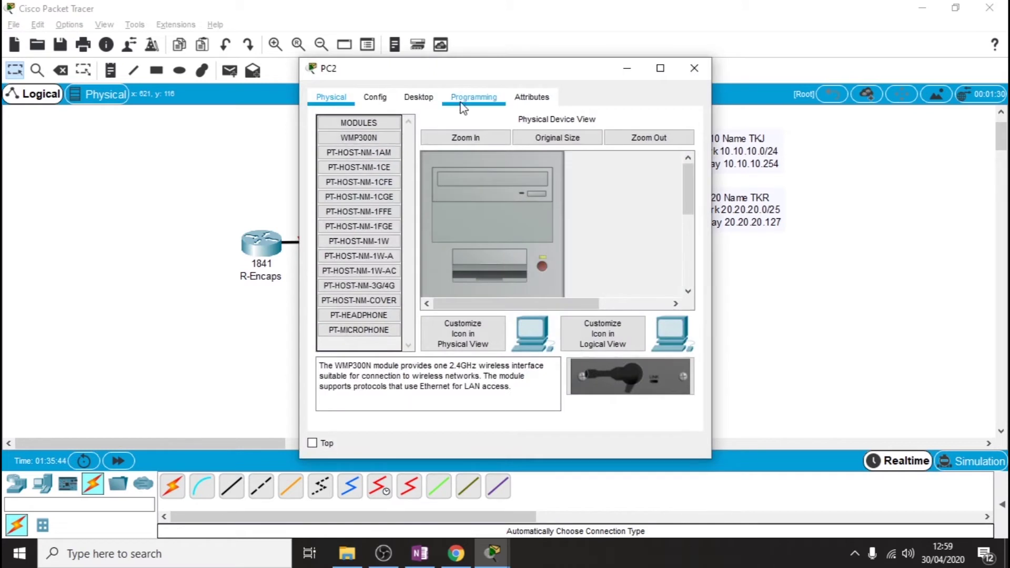
pyautogui.click(424, 99)
pyautogui.click(378, 163)
pyautogui.click(450, 200)
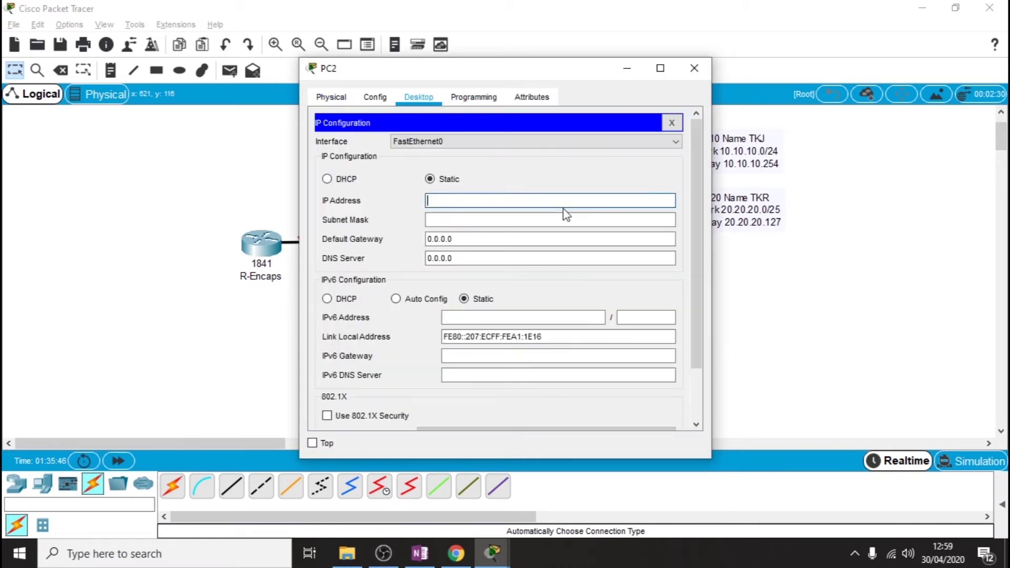
pyautogui.press('BackSpace')
pyautogui.press('BackSpace')
pyautogui.press('BackSpace')
pyautogui.write('20.20.20.1')
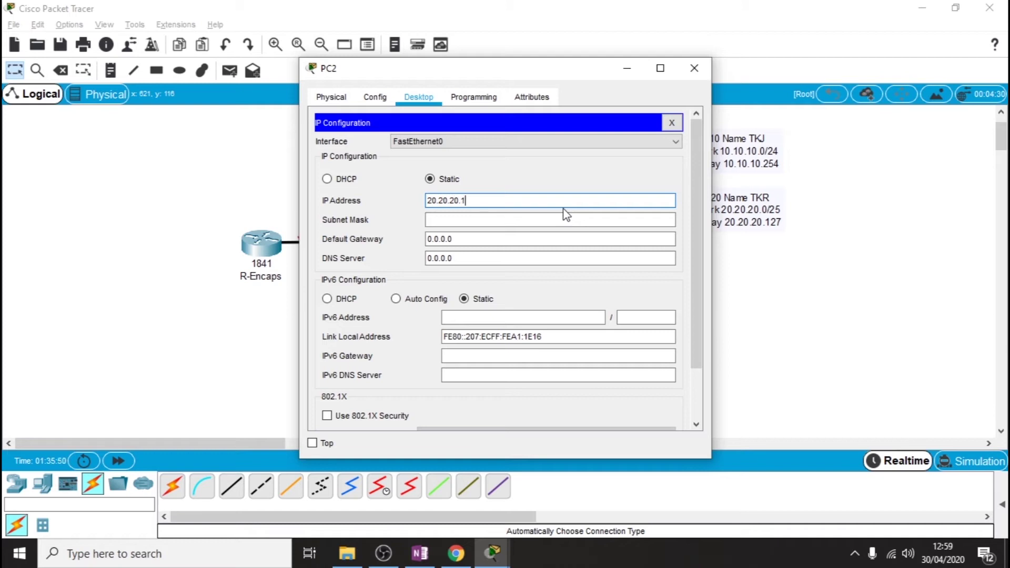
pyautogui.press('Tab')
pyautogui.write('255.255.255')
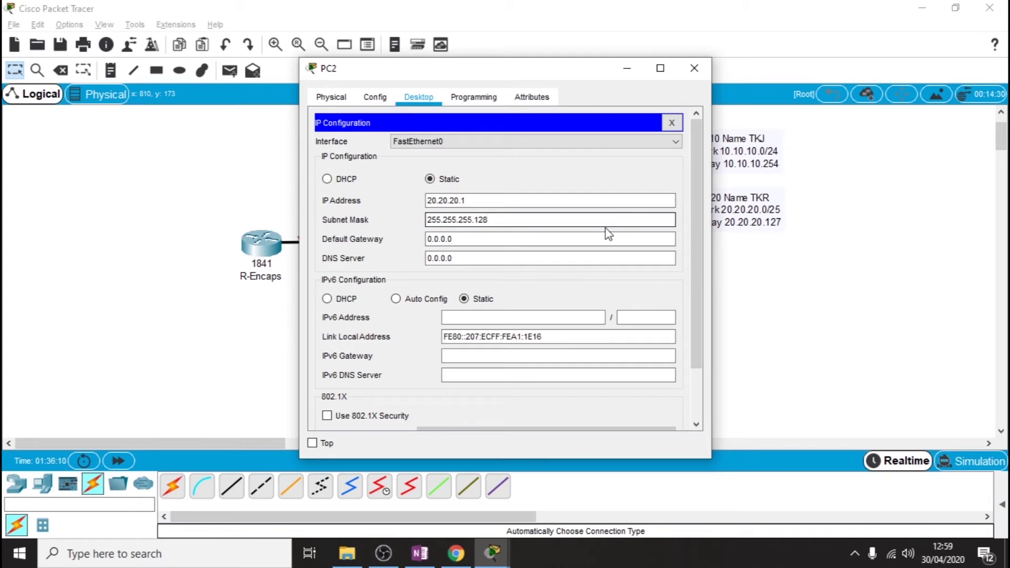
# Set PC2's default gateway to 20.20.20.127, clear its DNS server entry and close its configuration.
pyautogui.press('Tab')
pyautogui.write('20')
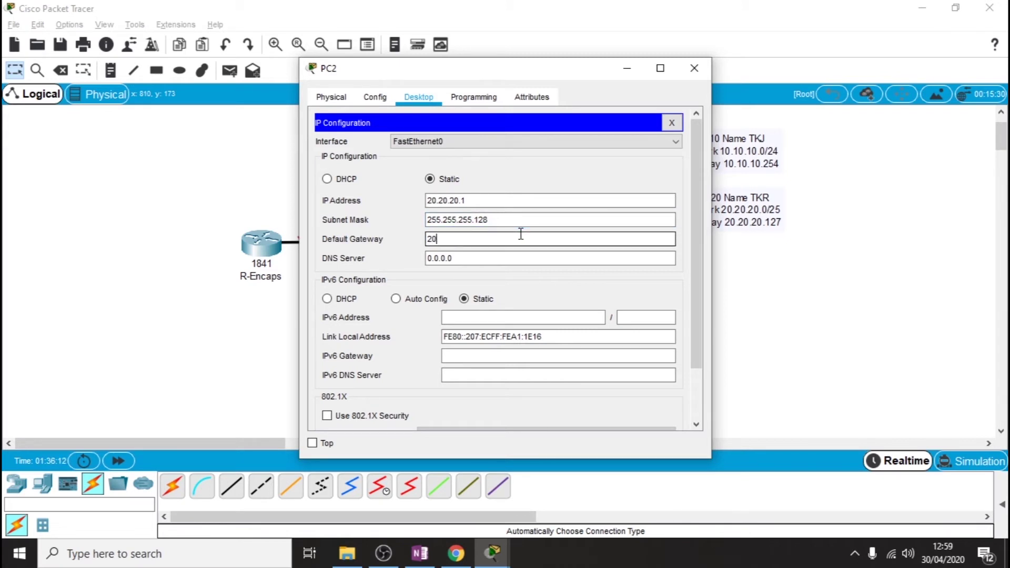
pyautogui.write('.20.20.127')
pyautogui.press('Tab')
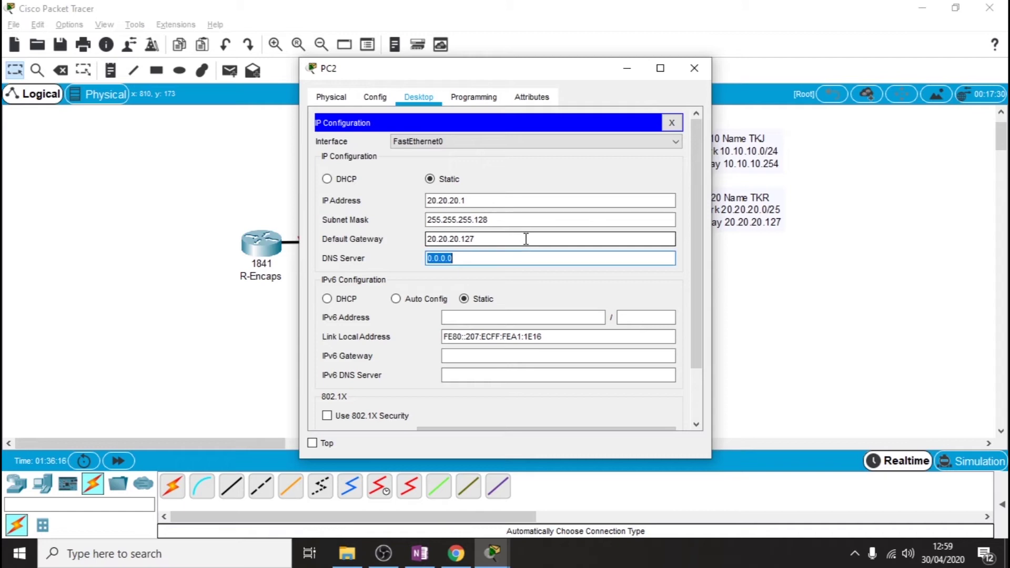
pyautogui.press('BackSpace')
pyautogui.click(694, 68)
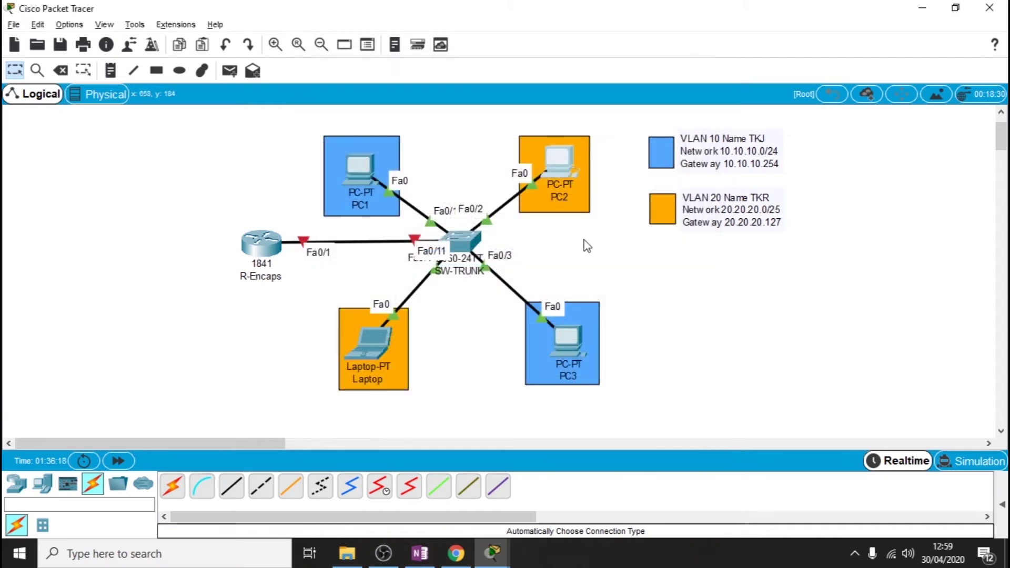
# Give PC3 the static IP address 10.10.10.2 with subnet mask 255.255.255.0.
pyautogui.click(567, 342)
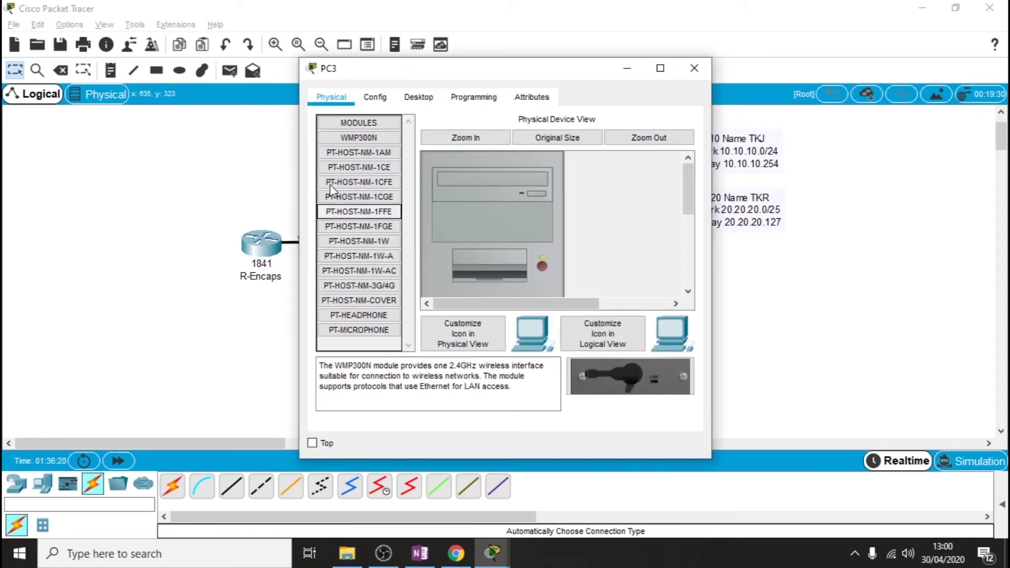
pyautogui.click(418, 97)
pyautogui.click(382, 150)
pyautogui.click(467, 198)
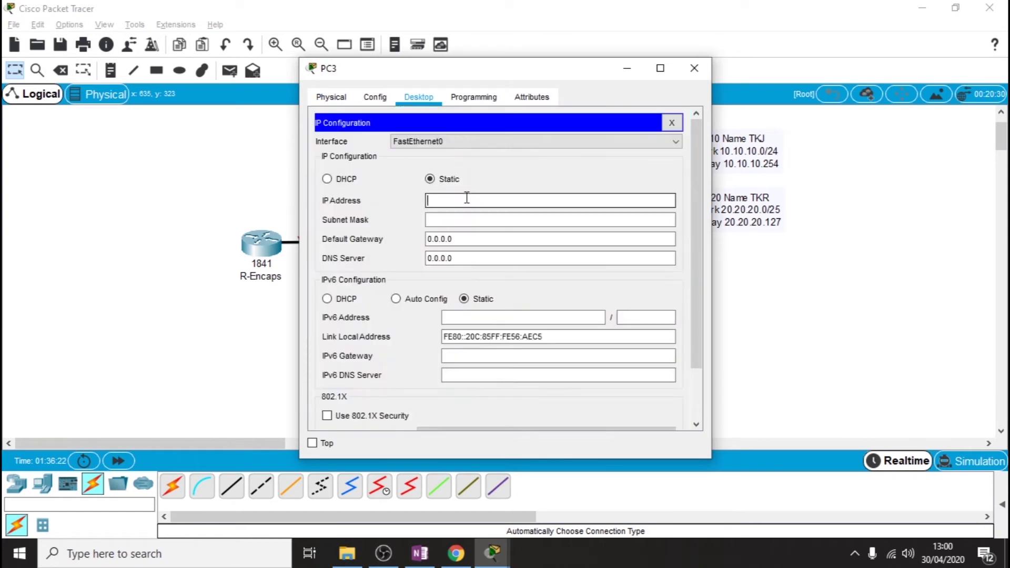
pyautogui.write('10.10.10.2')
pyautogui.press('Tab')
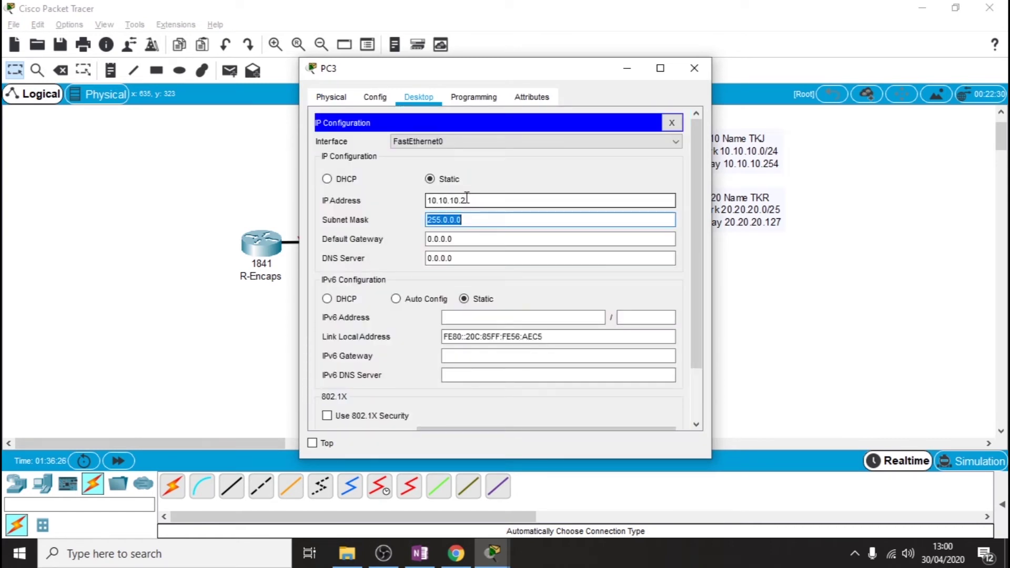
pyautogui.write('255.255.25')
# Set PC3's default gateway to 10.10.10.254, clear its DNS server entry and close its configuration.
pyautogui.press('Tab')
pyautogui.write('10.10.10.')
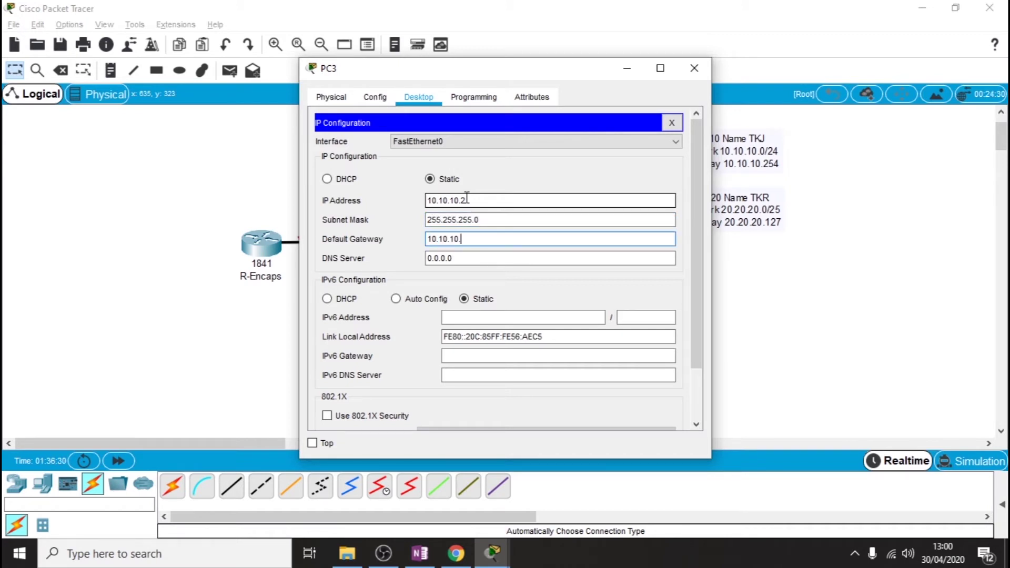
pyautogui.write('254')
pyautogui.press('Tab')
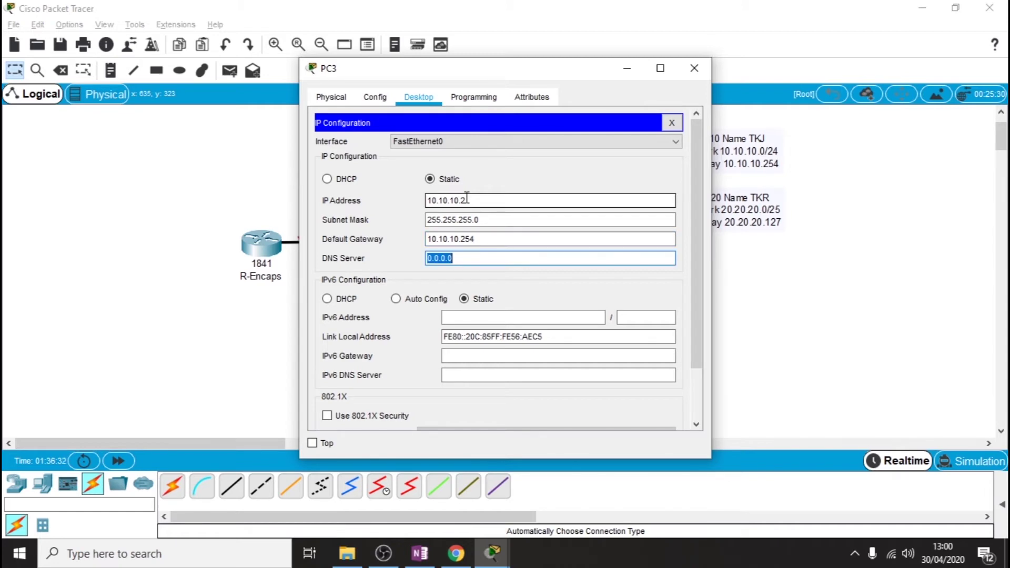
pyautogui.press('BackSpace')
pyautogui.click(694, 69)
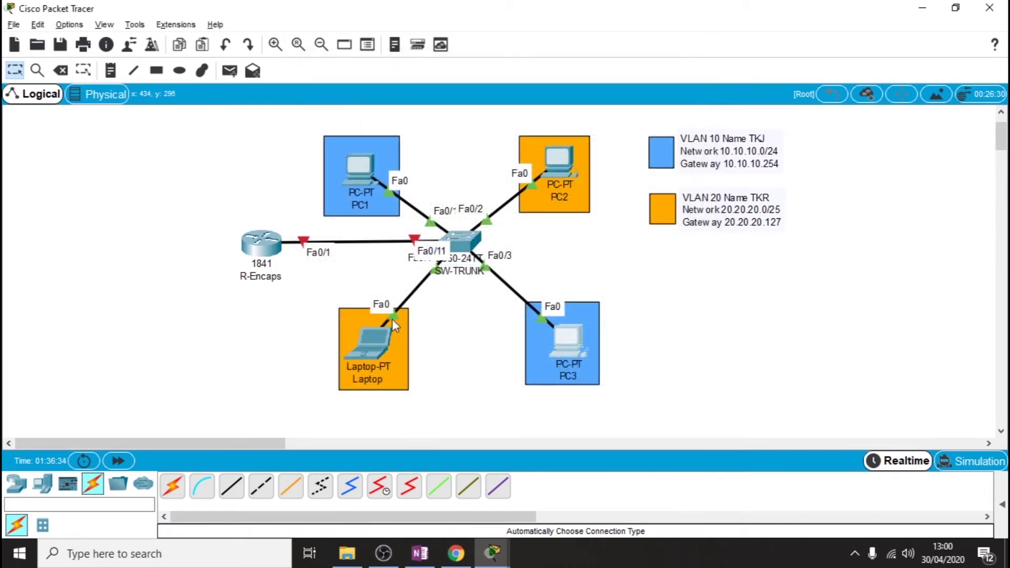
# Give the Laptop the static IP address 20.20.20.2 with subnet mask 255.255.255.128.
pyautogui.click(386, 343)
pyautogui.click(418, 96)
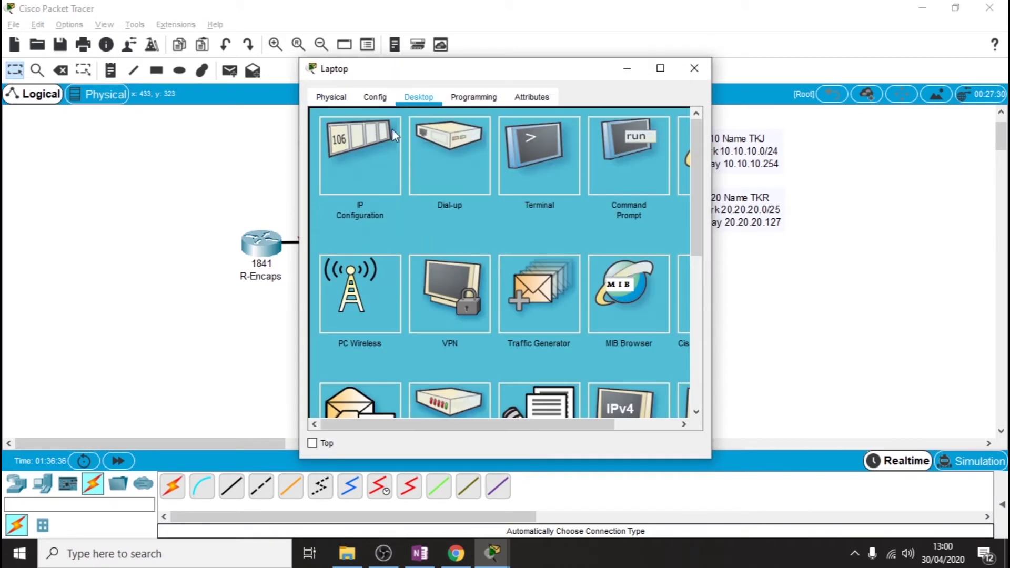
pyautogui.click(390, 134)
pyautogui.click(457, 199)
pyautogui.write('10')
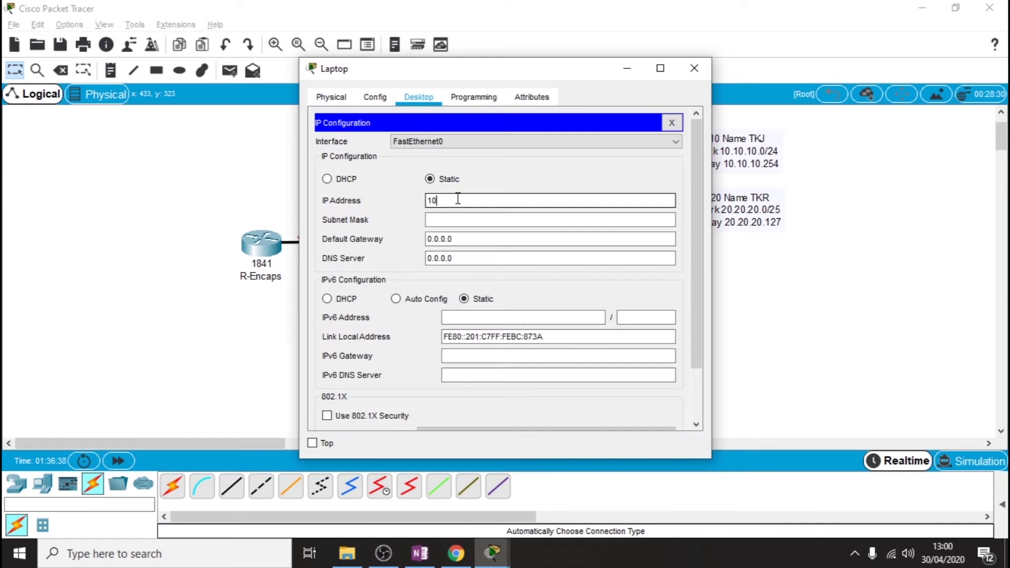
pyautogui.write('.10.')
pyautogui.press('BackSpace')
pyautogui.press('BackSpace')
pyautogui.press('BackSpace')
pyautogui.press('BackSpace')
pyautogui.press('BackSpace')
pyautogui.press('BackSpace')
pyautogui.write('20.20.20.2')
pyautogui.press('Tab')
pyautogui.write('255')
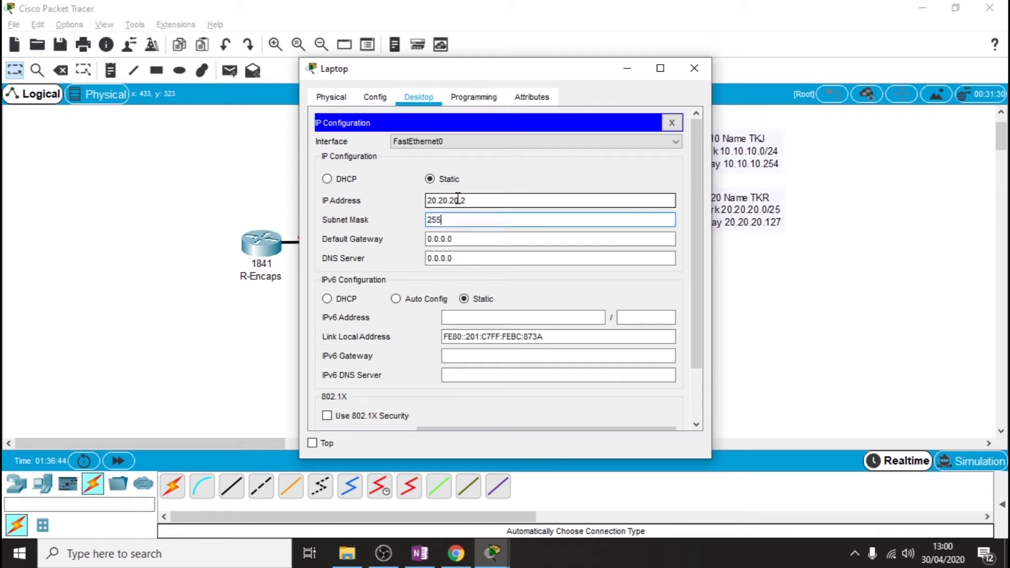
pyautogui.write('.255.255.128')
# Set the Laptop's default gateway to 20.20.20.127 and clear its DNS server entry.
pyautogui.press('Tab')
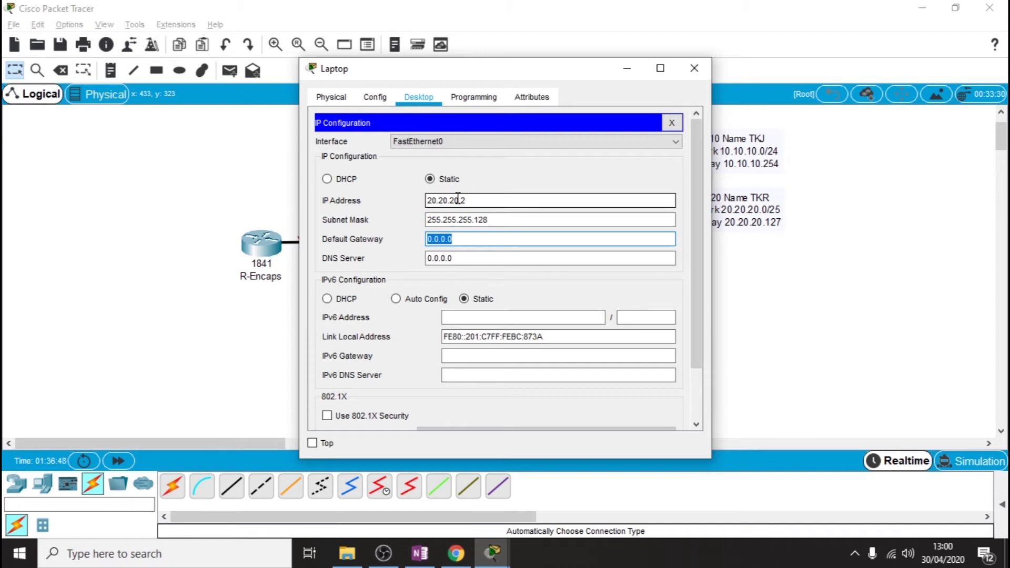
pyautogui.write('20.20.20.1')
pyautogui.write('28')
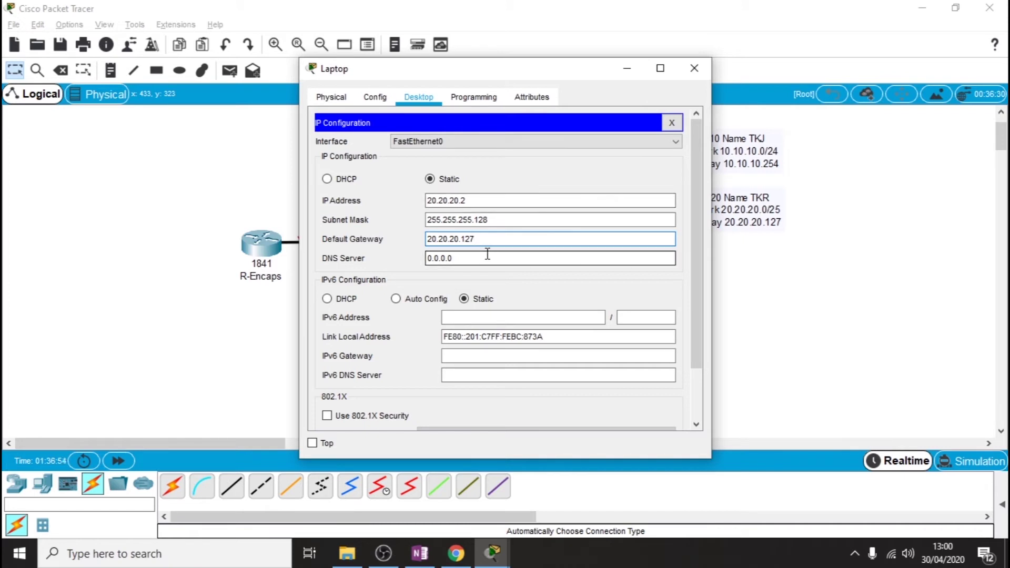
pyautogui.press('Tab')
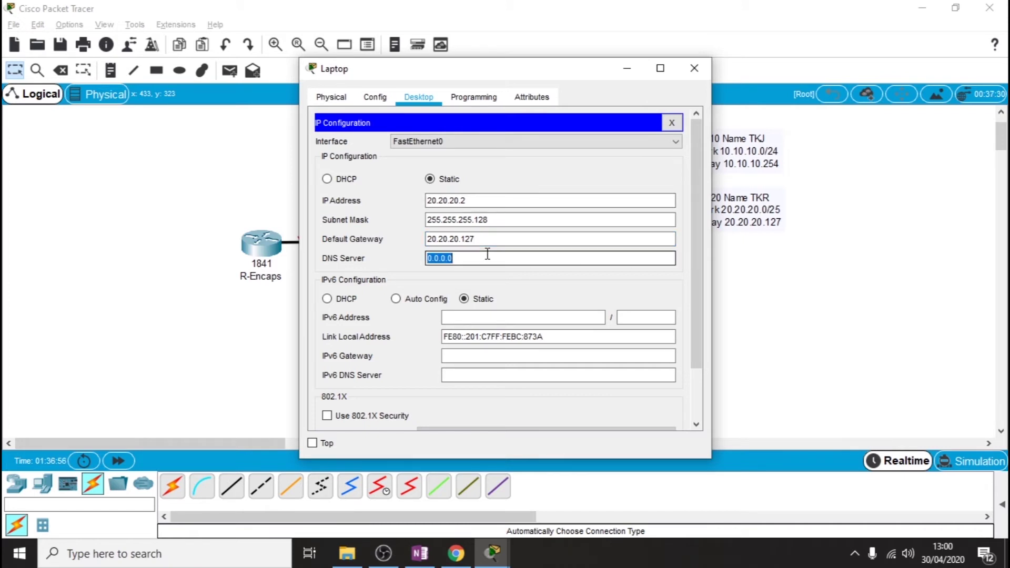
pyautogui.press('BackSpace')
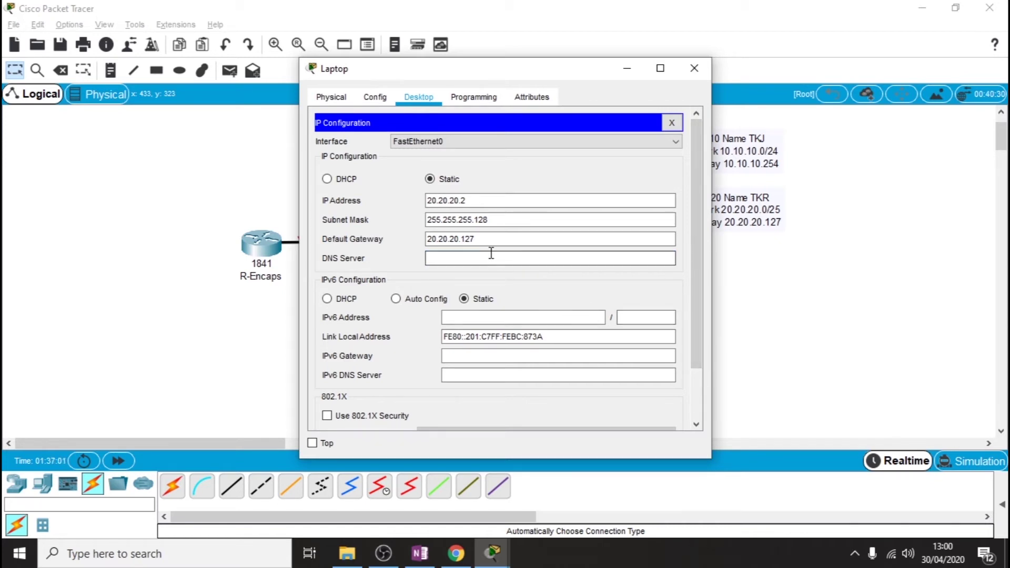
# Change the Laptop's default gateway to 20.20.20.126 and close its configuration.
pyautogui.click(488, 239)
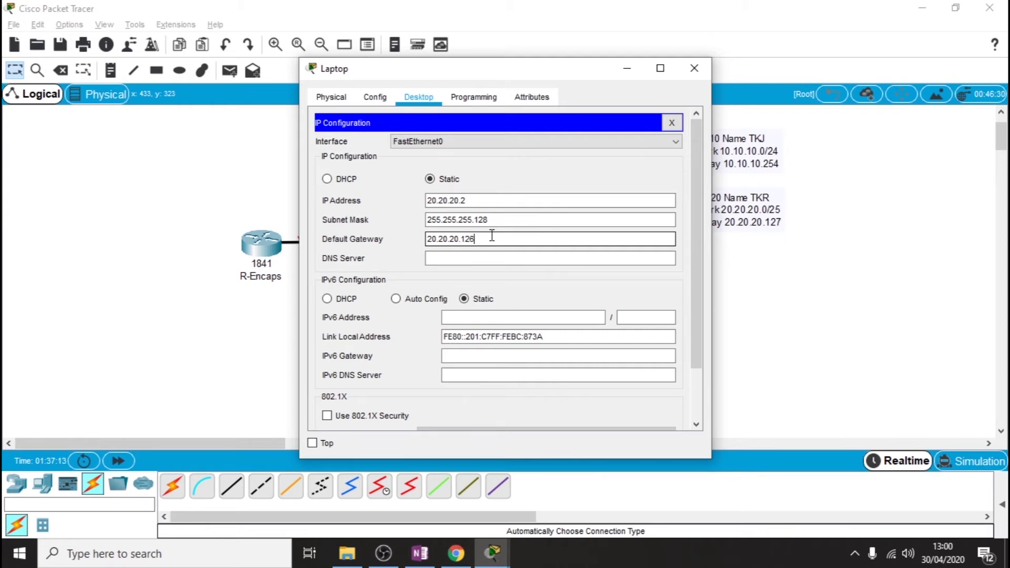
pyautogui.click(671, 123)
pyautogui.click(694, 67)
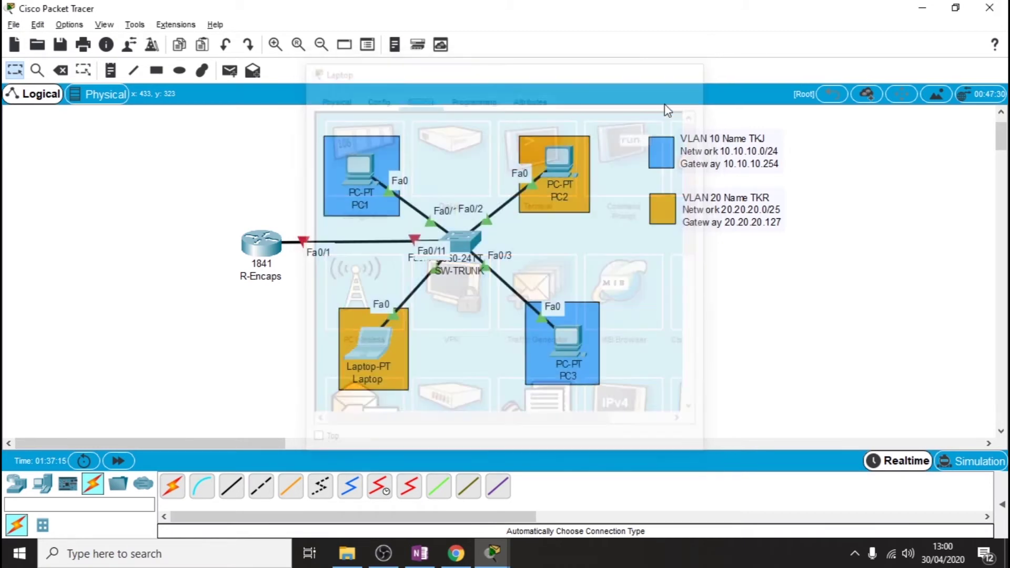
# Reopen PC2's IP configuration, change its default gateway to 20.20.20.126 and close it.
pyautogui.click(553, 170)
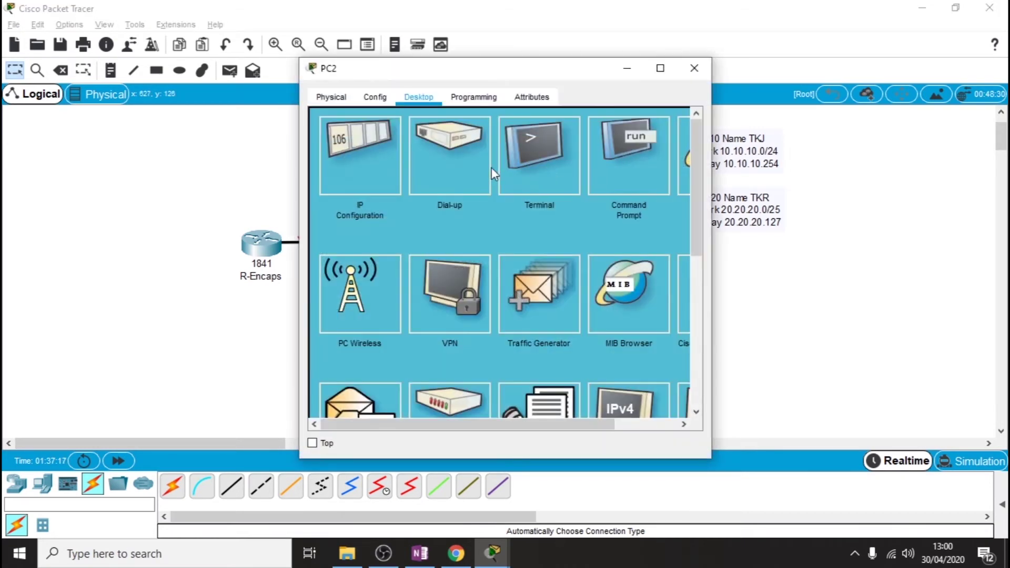
pyautogui.click(359, 162)
pyautogui.click(479, 240)
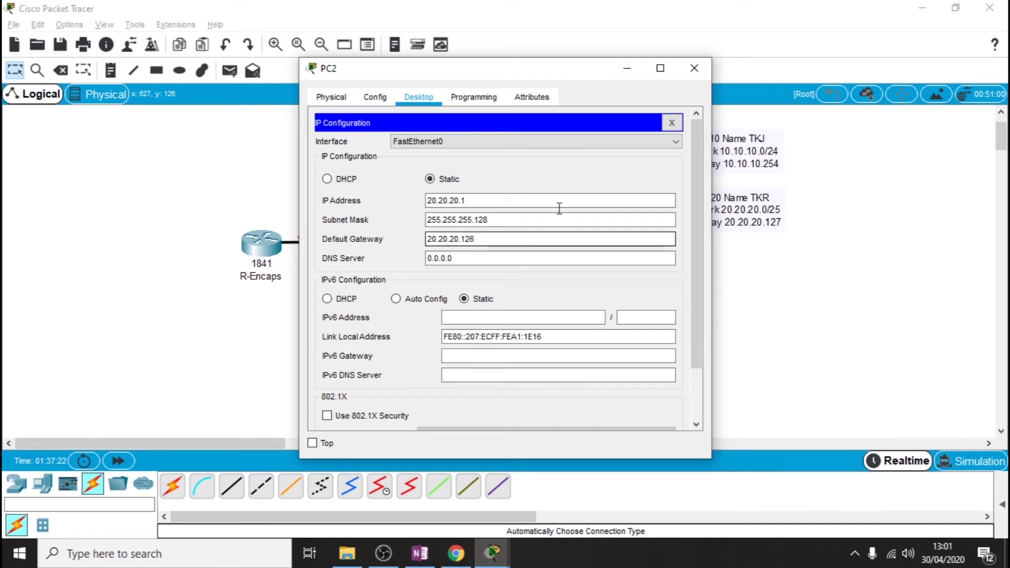
pyautogui.click(694, 68)
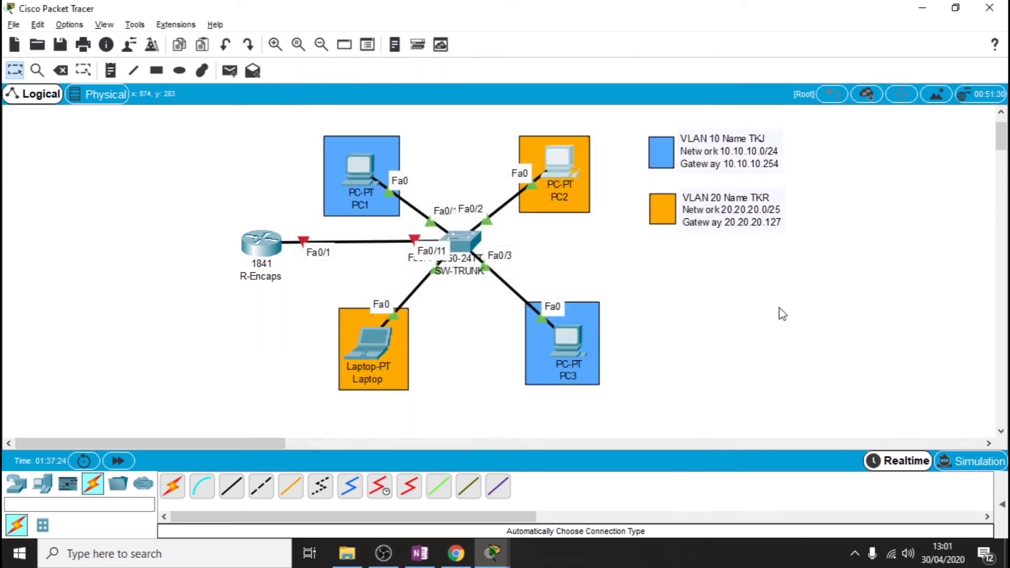
# Edit the VLAN 20 note in the topology so its gateway reads 20.20.20.126.
pyautogui.doubleClick(770, 223)
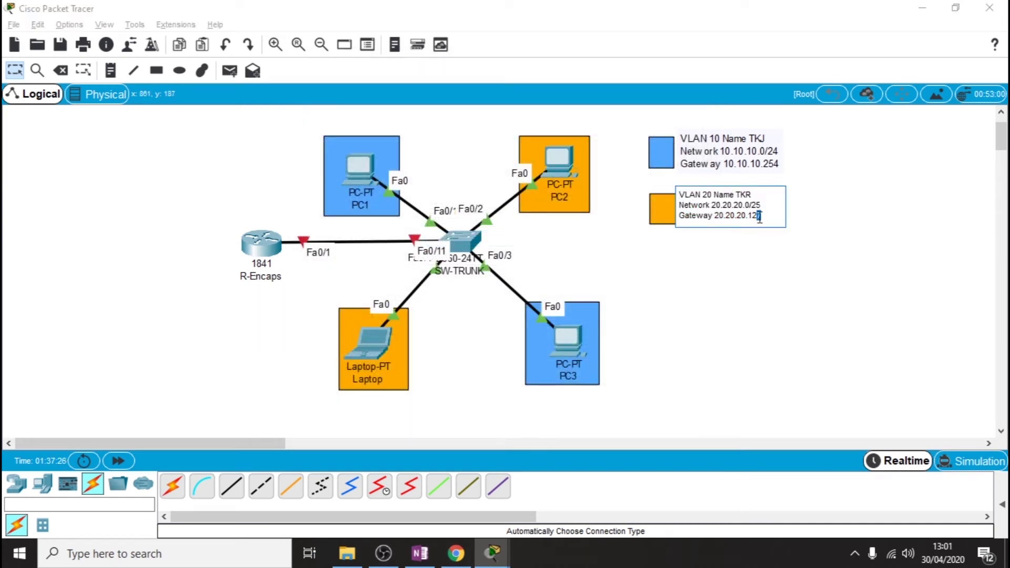
pyautogui.click(805, 292)
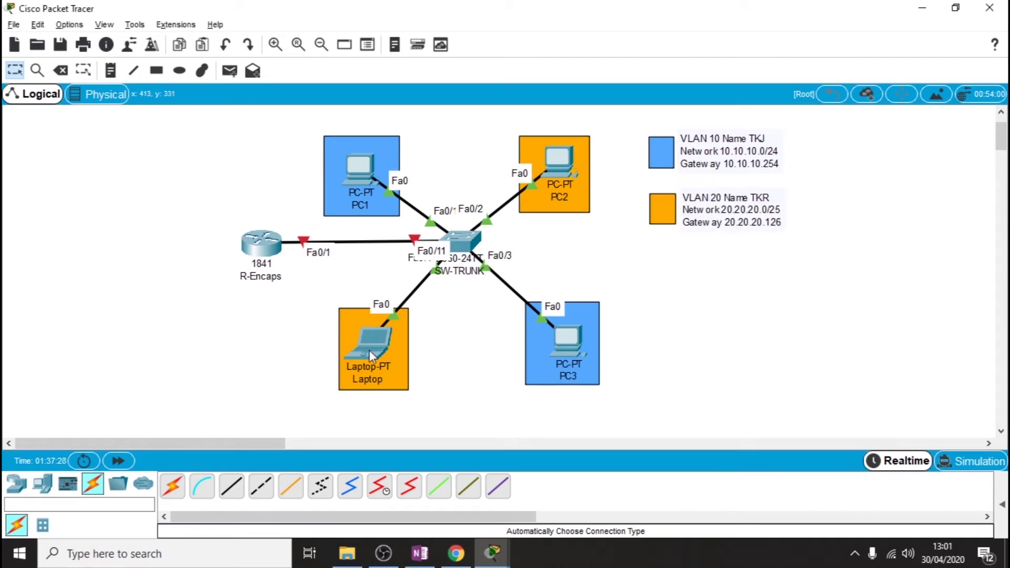
# Review the VLAN 10 and VLAN 20 port assignments in SW-TRUNK's command line, using the full window, and minimise it.
pyautogui.moveTo(369, 351)
pyautogui.click(454, 253)
pyautogui.moveTo(658, 153); pyautogui.dragTo(655, 20)
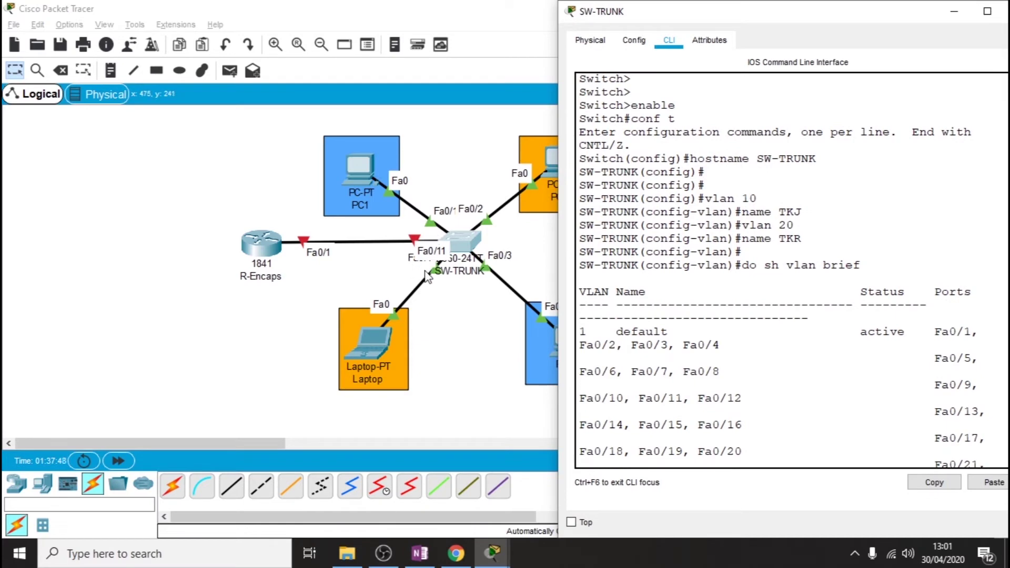
pyautogui.scroll(-15, 742, 394)
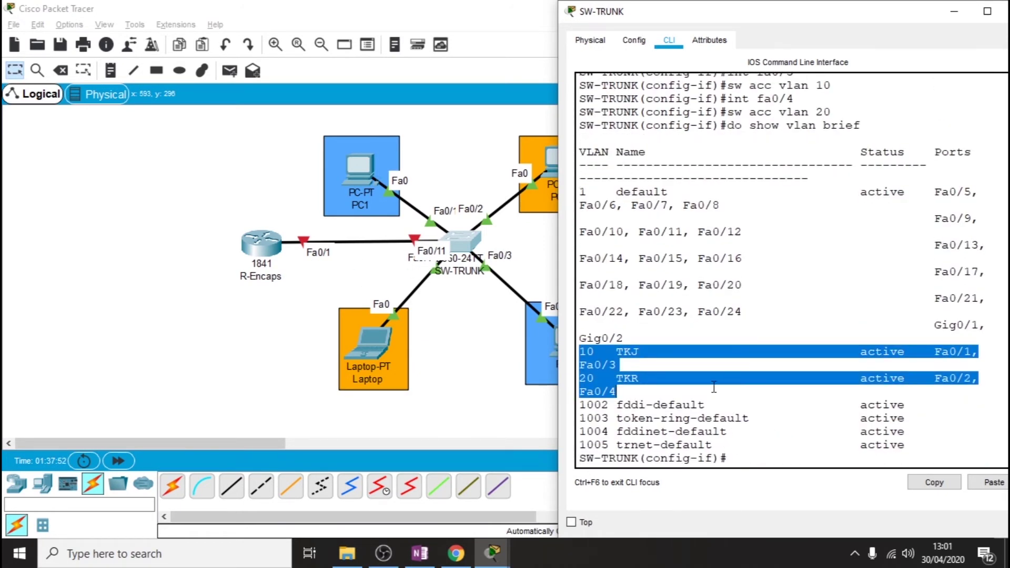
pyautogui.doubleClick(867, 24)
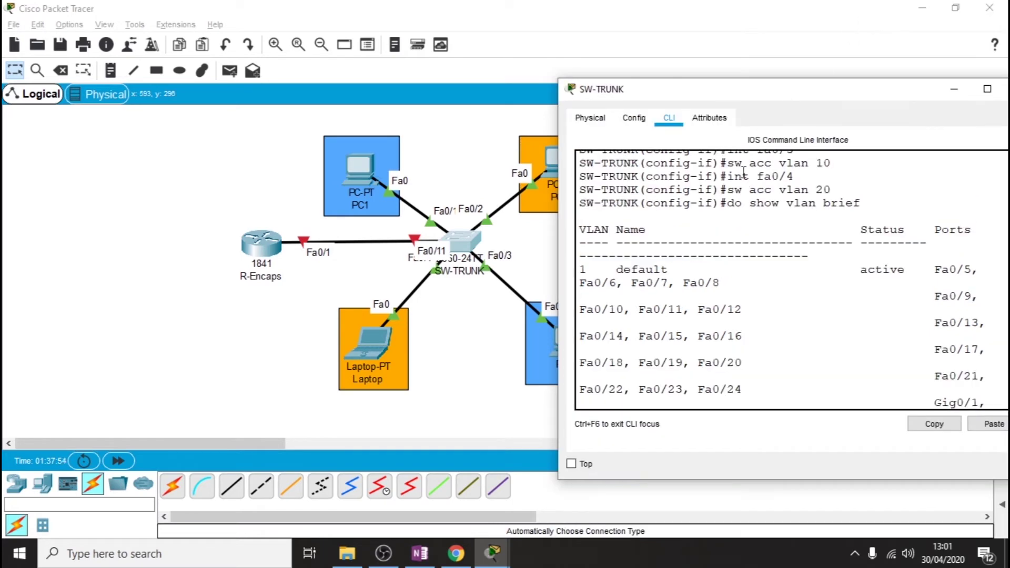
pyautogui.doubleClick(761, 91)
pyautogui.scroll(15, 615, 323)
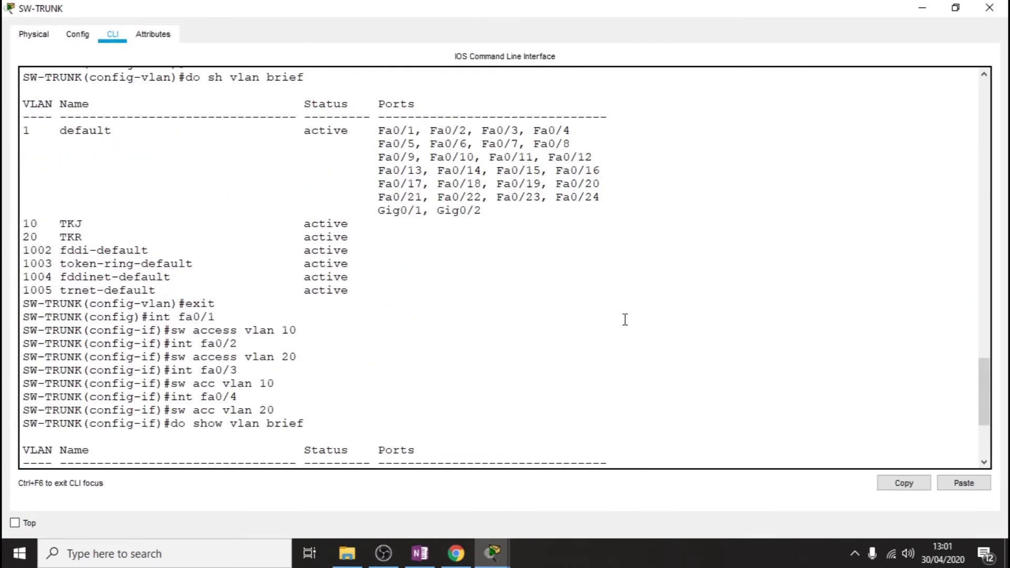
pyautogui.scroll(-15, 625, 318)
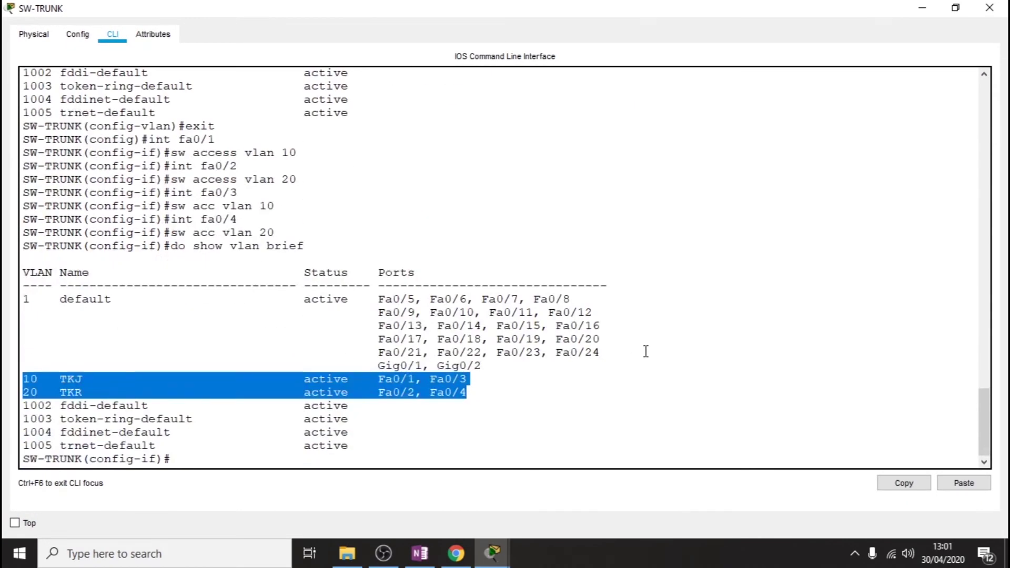
pyautogui.click(922, 9)
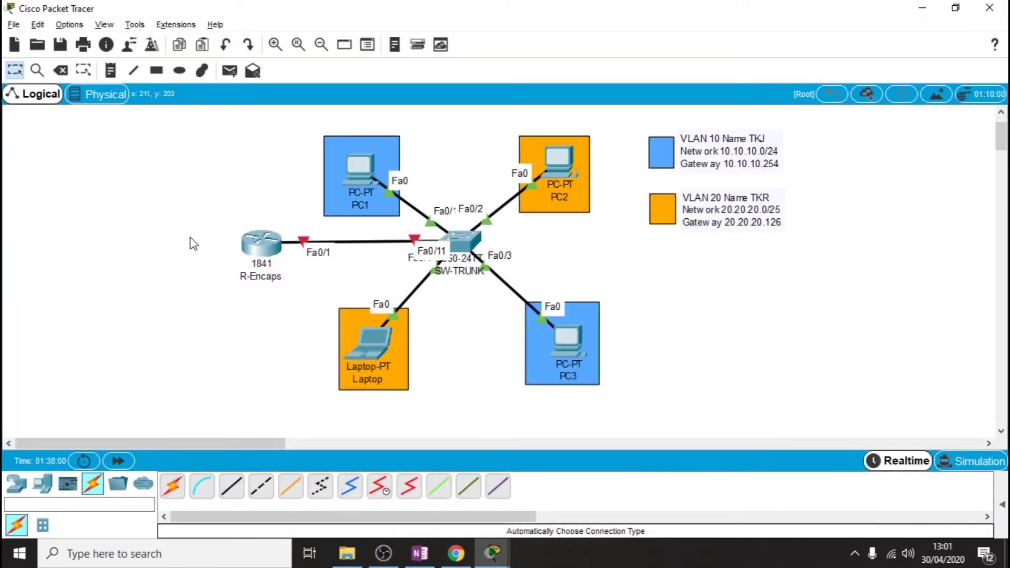
# Open the R-Encaps router's command line beside the topology and answer no to the initial configuration dialog.
pyautogui.click(245, 243)
pyautogui.click(411, 98)
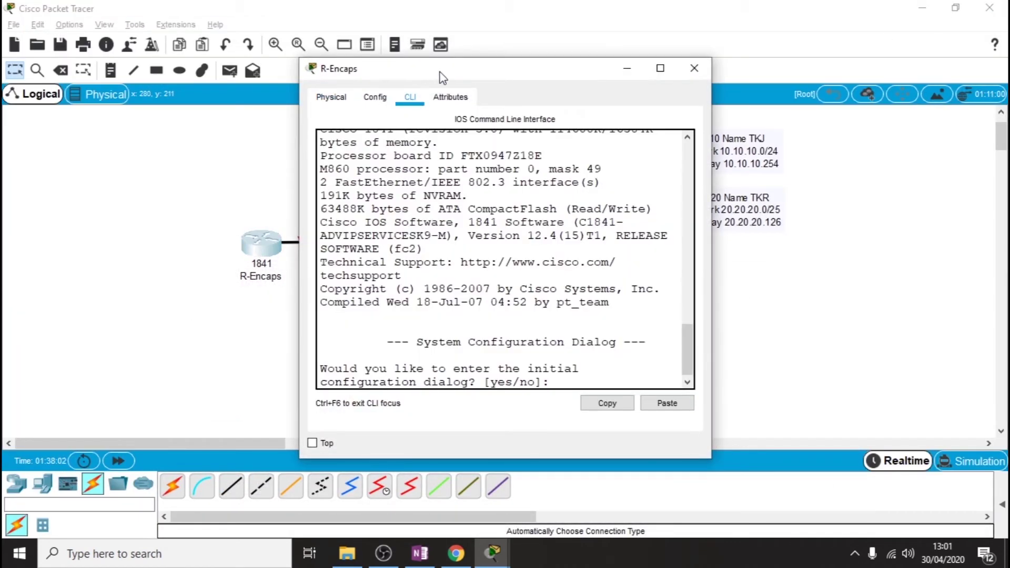
pyautogui.moveTo(442, 74); pyautogui.dragTo(677, 92)
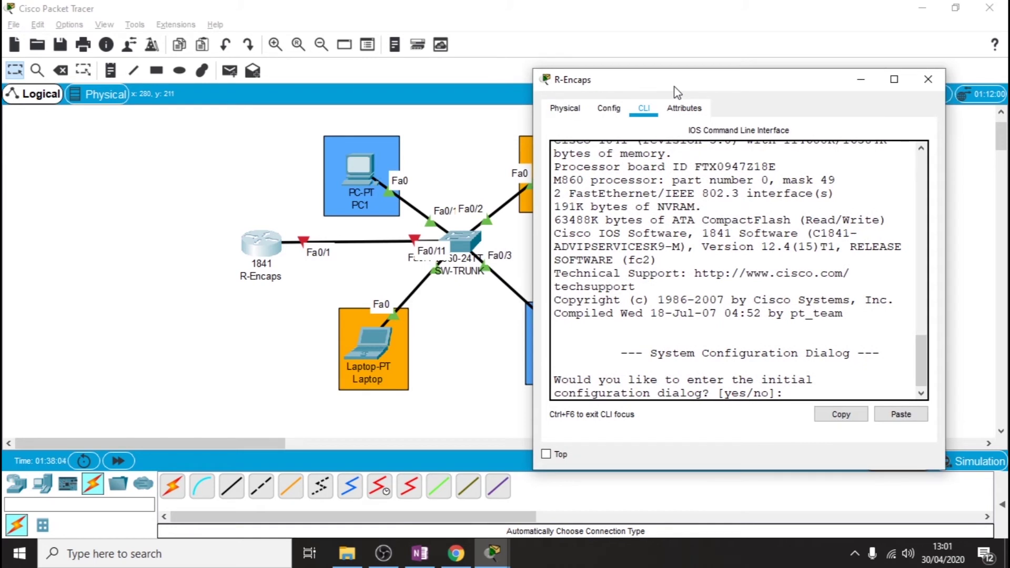
pyautogui.click(712, 372)
pyautogui.write('no')
pyautogui.press('Return')
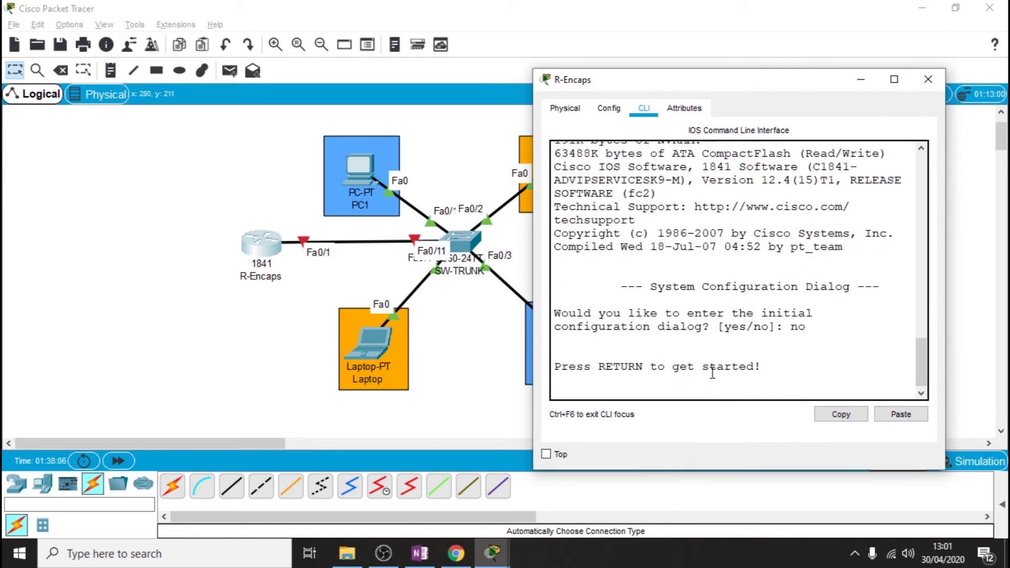
pyautogui.press('Return')
# Enter the router's global configuration mode and set its hostname to R-Enscaps.
pyautogui.press('Return')
pyautogui.write('en')
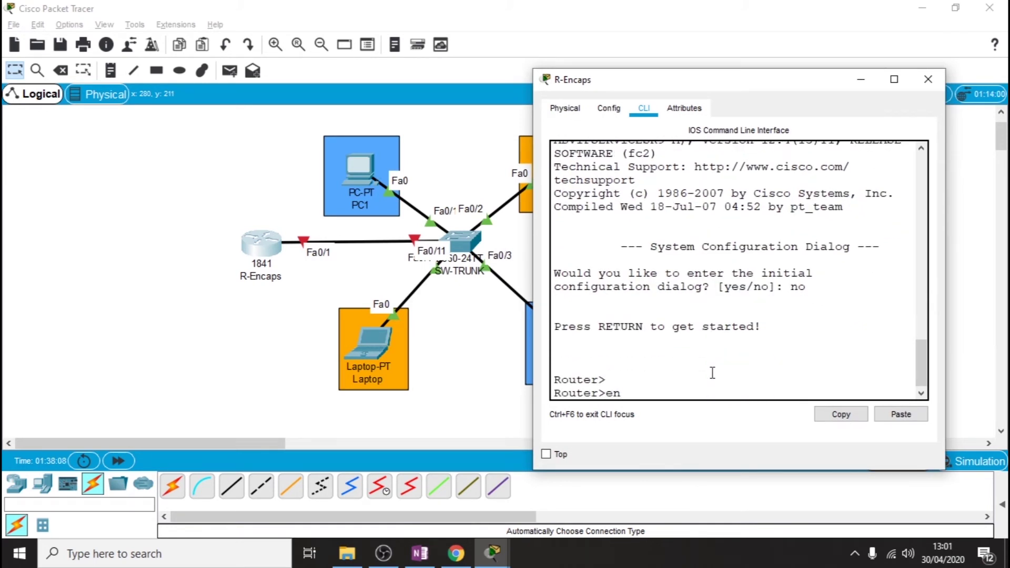
pyautogui.press('Return')
pyautogui.write('con')
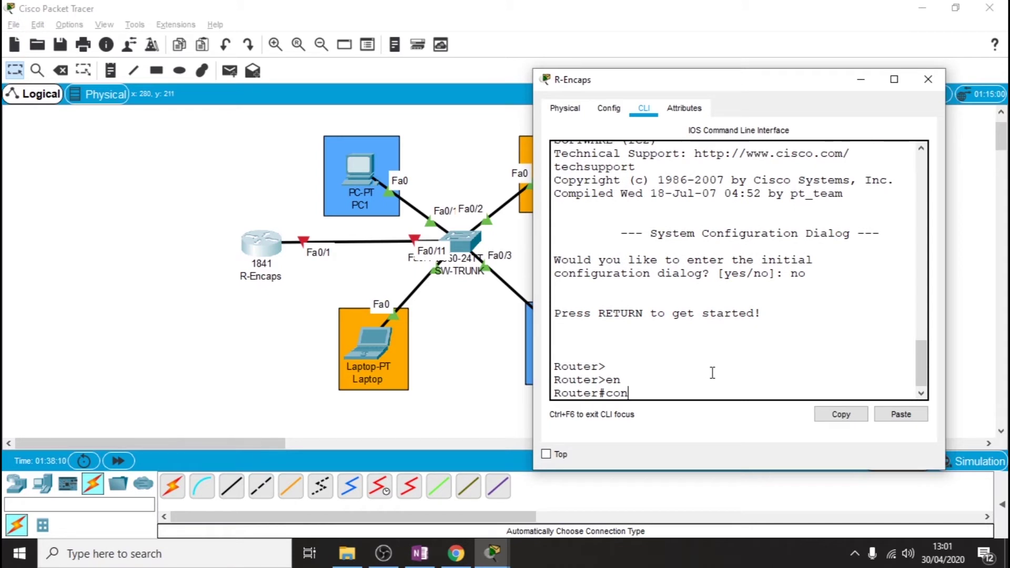
pyautogui.write('f t')
pyautogui.press('Return')
pyautogui.write('hos')
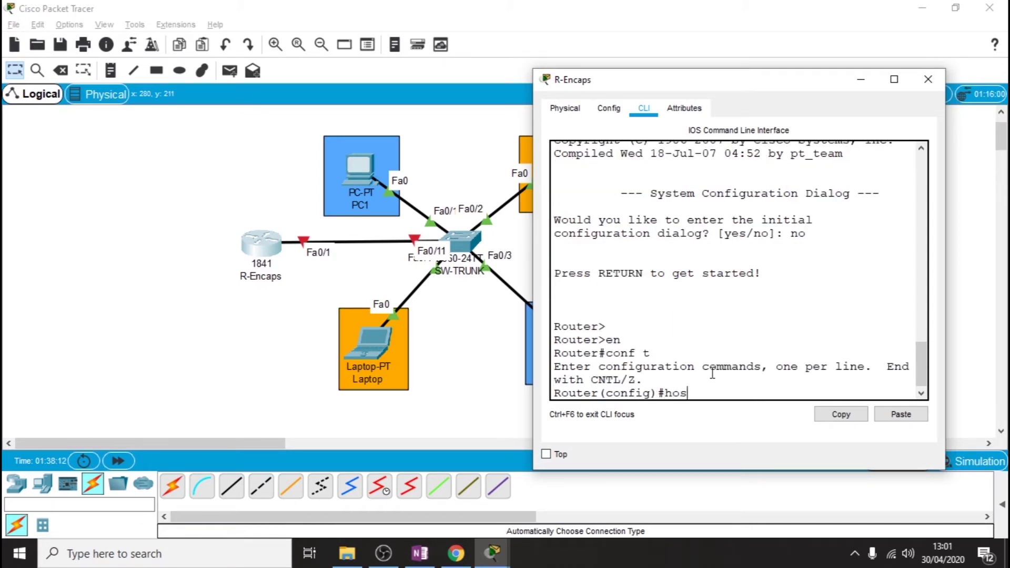
pyautogui.write('t R-Enscaps')
pyautogui.press('Return')
pyautogui.press('Return')
pyautogui.press('Return')
pyautogui.press('Return')
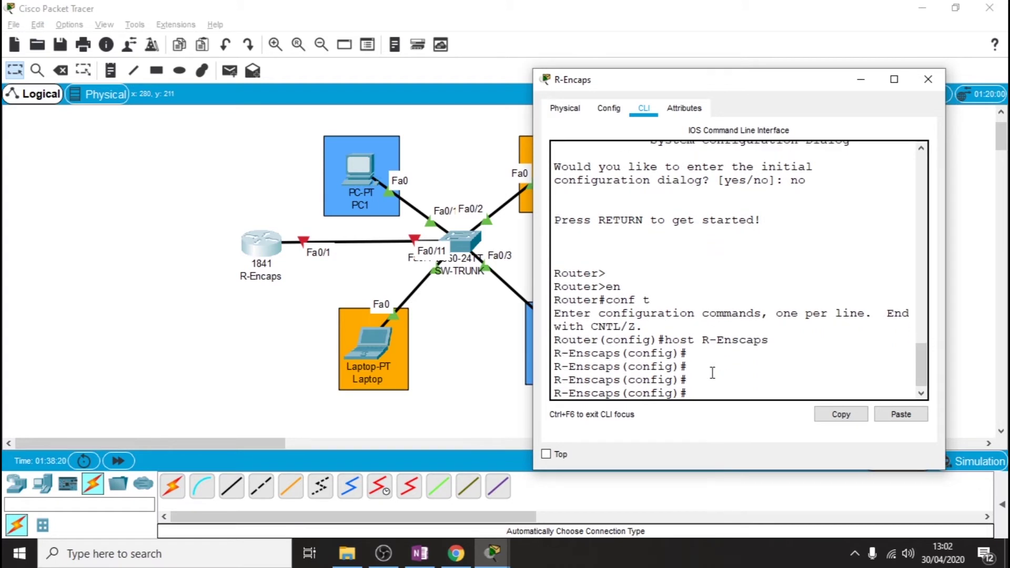
# Enable the router's physical interface fa0/1 with no shutdown.
pyautogui.write('int fa0/1')
pyautogui.press('Return')
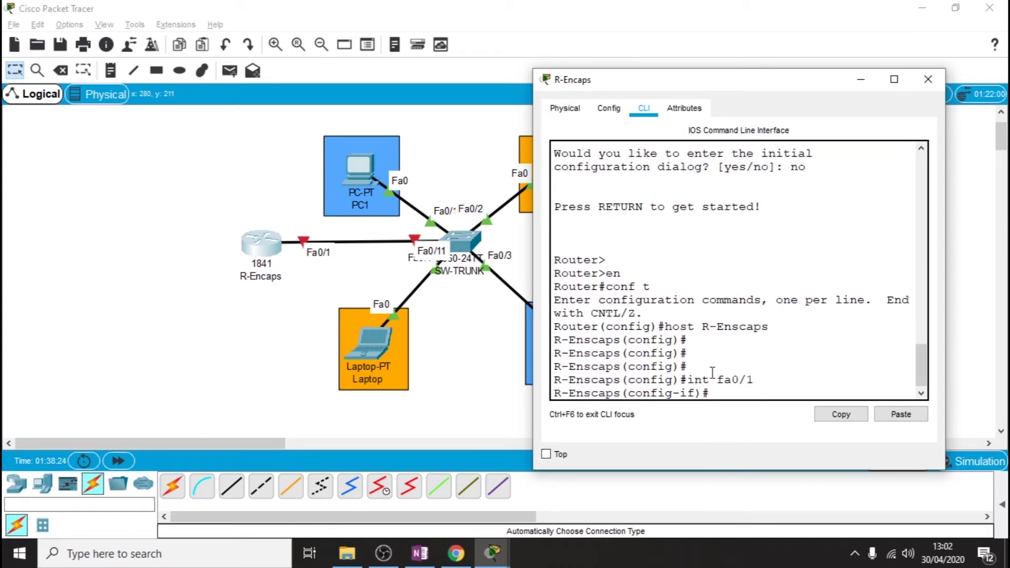
pyautogui.write('no shu')
pyautogui.press('Tab')
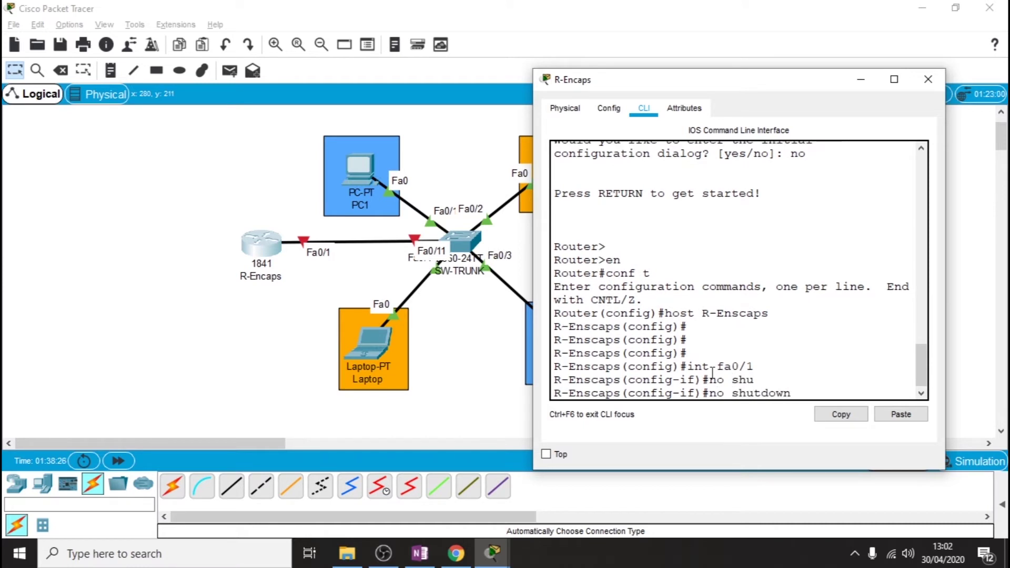
pyautogui.press('Return')
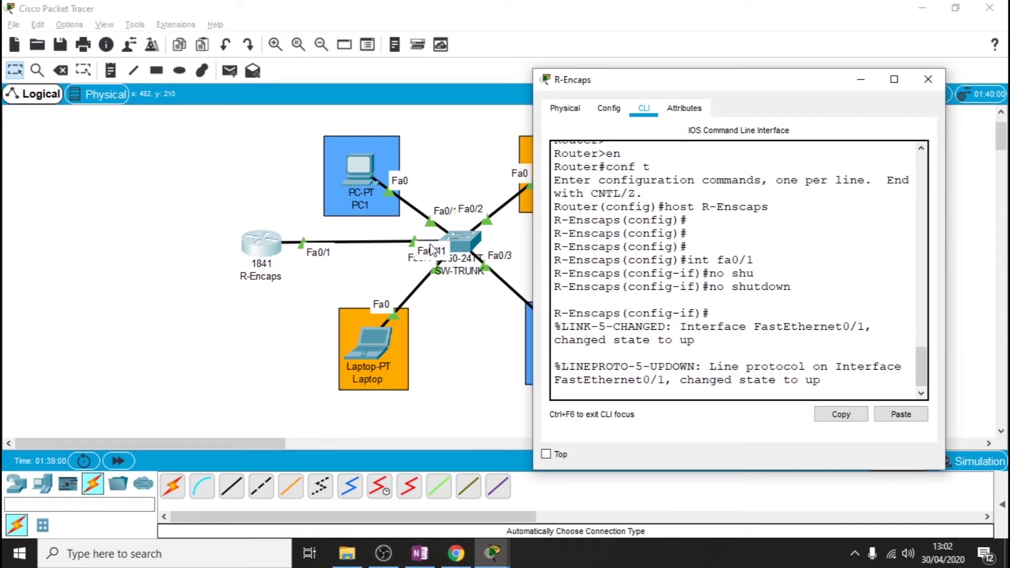
# Switch to the InterVLAN Routing page in OneNote, review the sub-interface notes, and return to the R-Encaps command line in Packet Tracer.
pyautogui.click(262, 210)
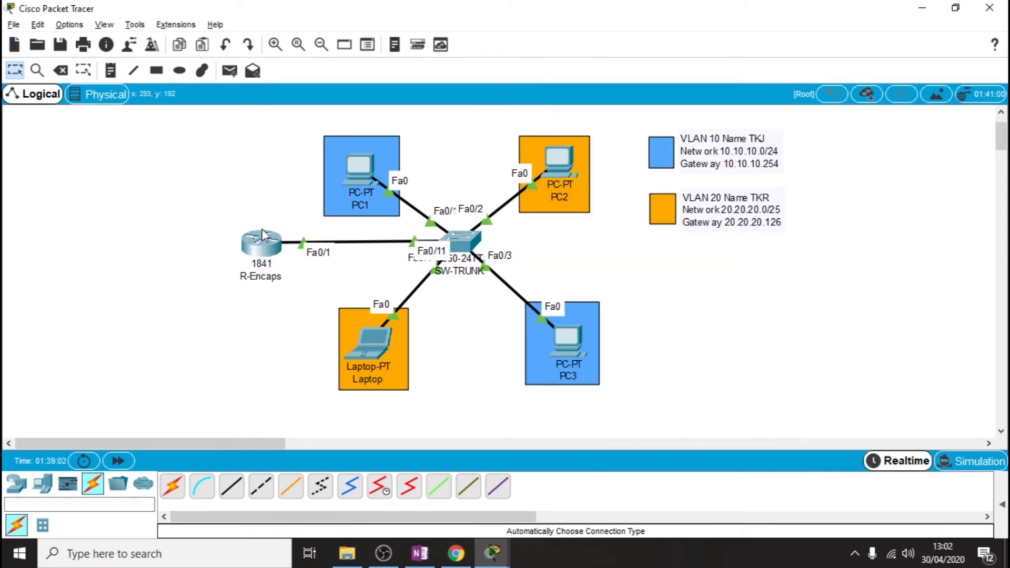
pyautogui.click(262, 232)
pyautogui.press('Return')
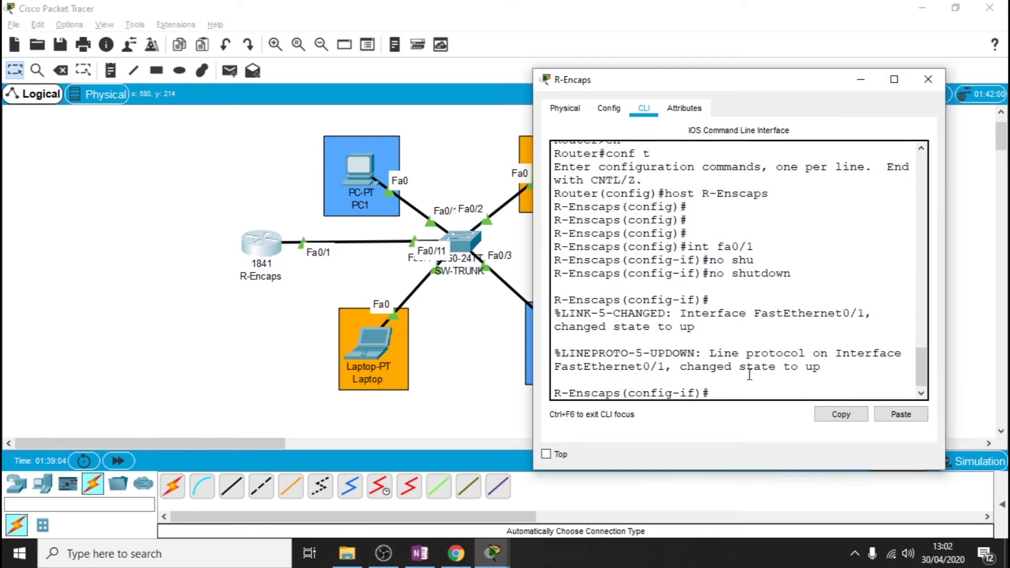
pyautogui.hotkey('alt', 'Tab')
pyautogui.press('Tab')
pyautogui.press('Tab')
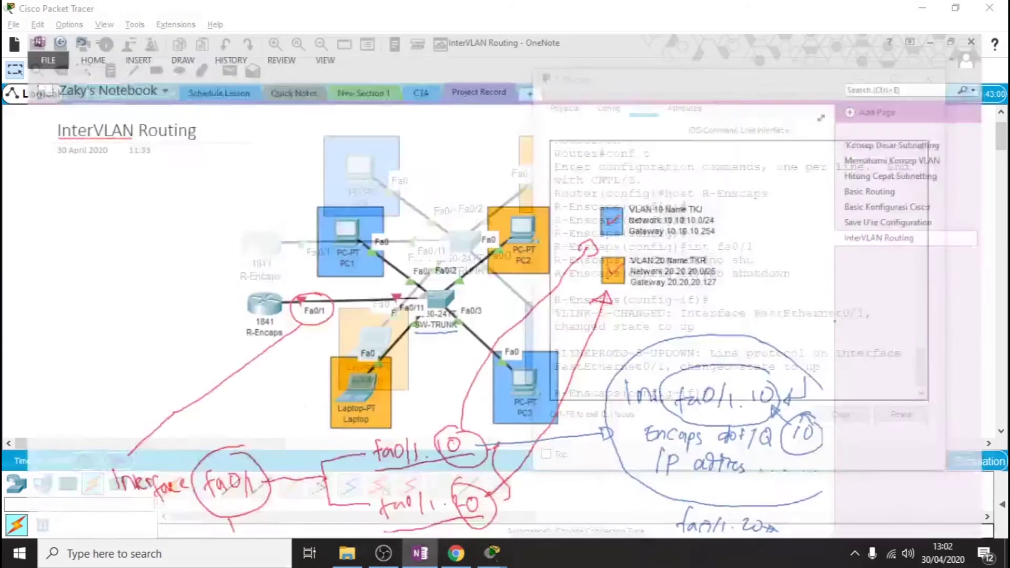
pyautogui.scroll(-3, 420, 305)
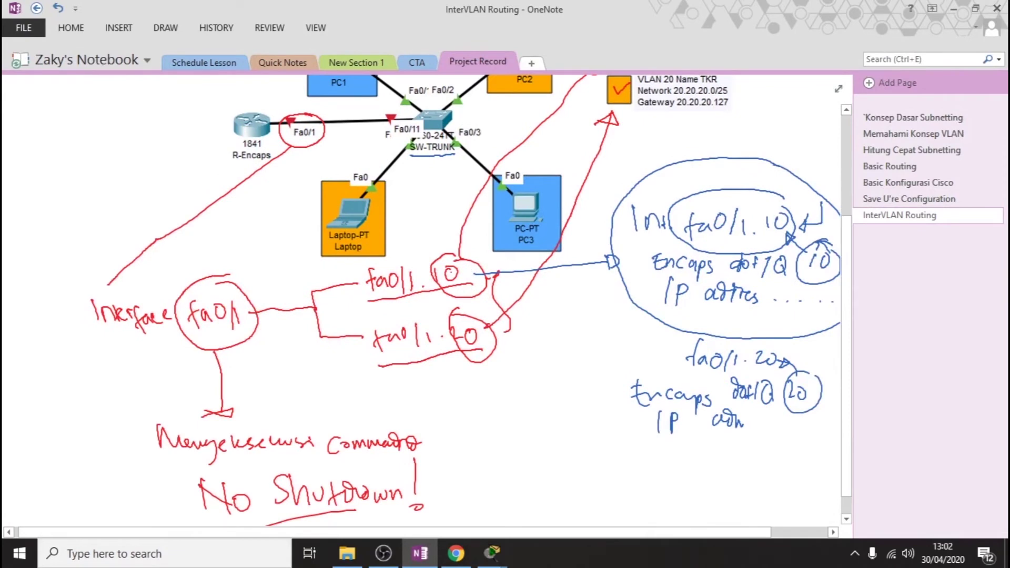
pyautogui.hotkey('alt', 'Tab')
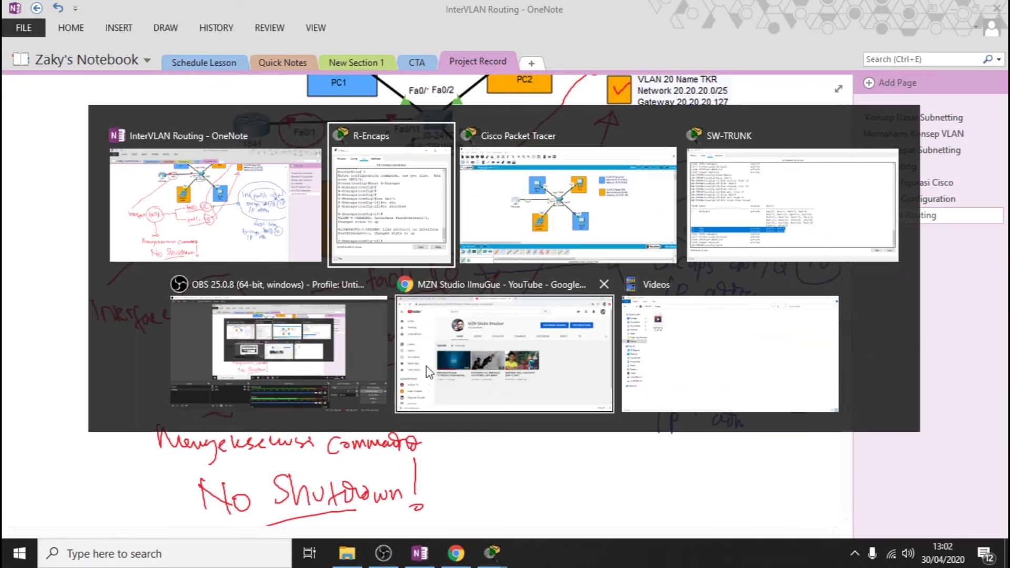
pyautogui.press('Tab')
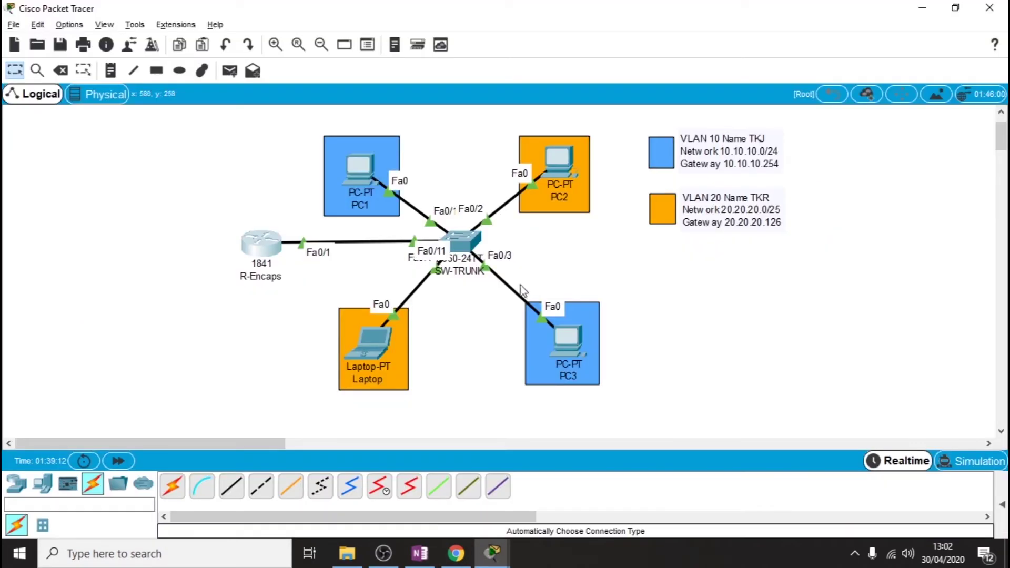
pyautogui.click(265, 248)
pyautogui.press('Return')
pyautogui.press('Return')
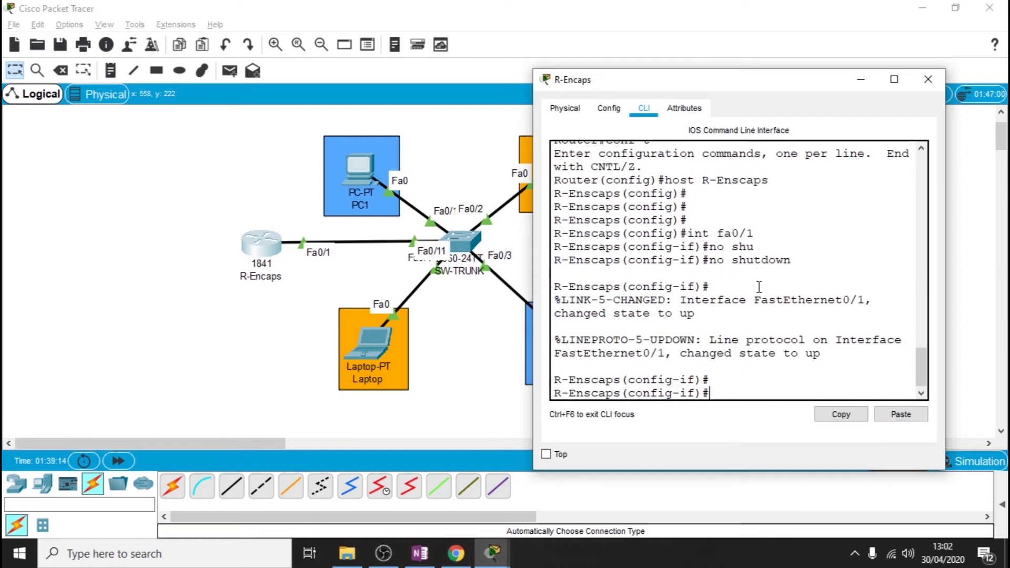
# Create the sub-interface fa0/1.10 on the router.
pyautogui.write('int fa')
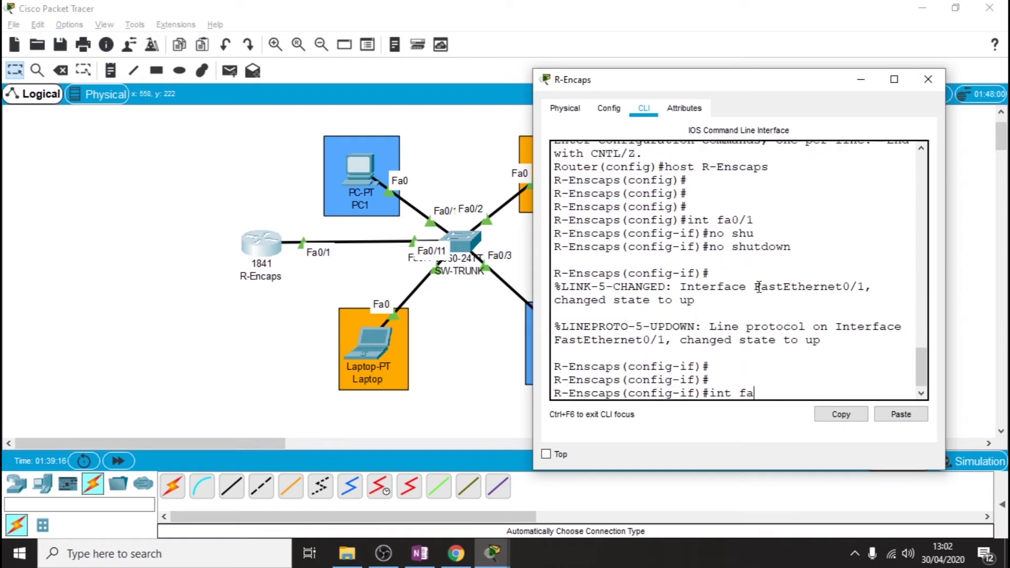
pyautogui.write('0.')
pyautogui.write('/1.')
pyautogui.write('10')
pyautogui.press('Return')
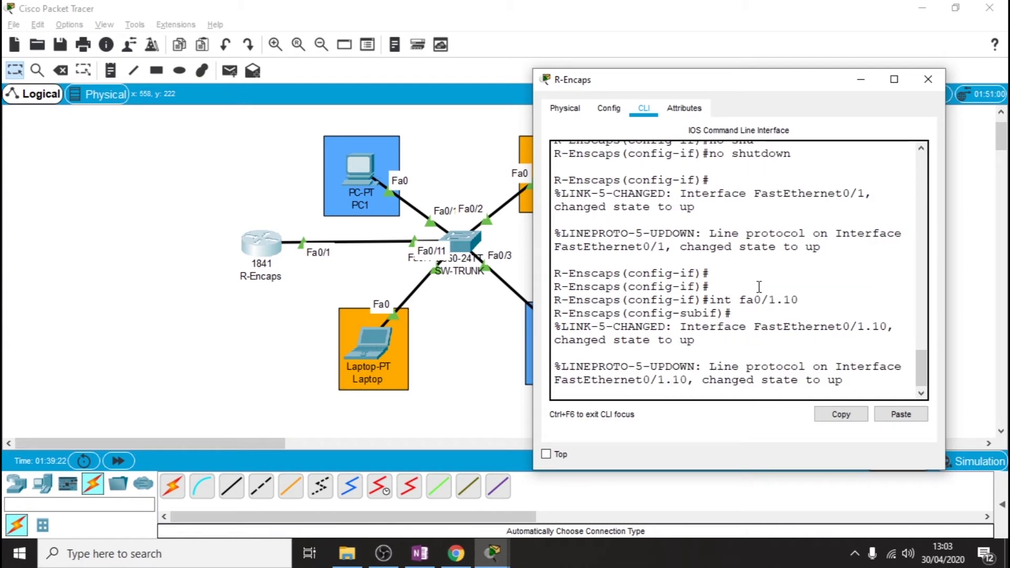
pyautogui.press('Return')
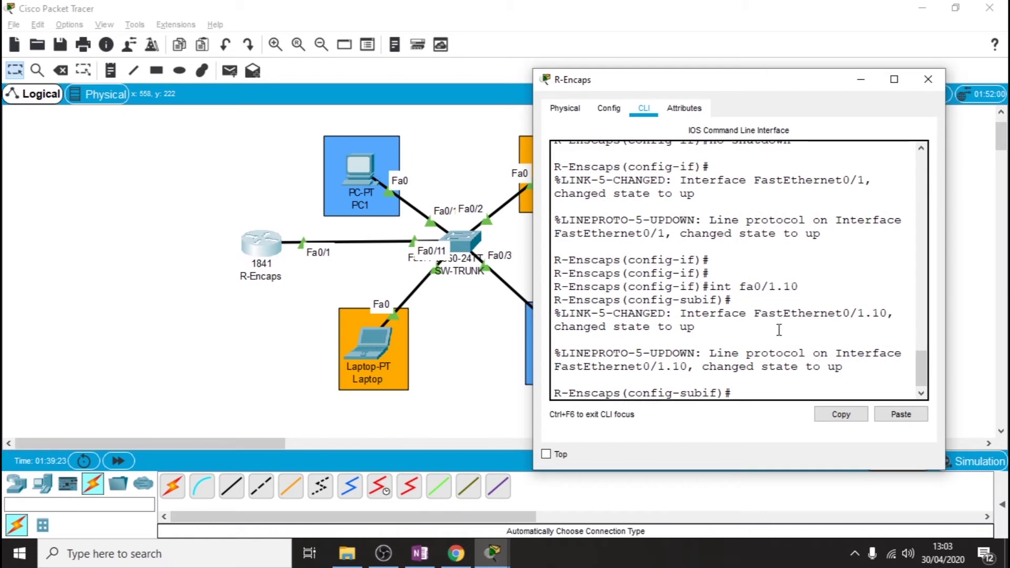
# Remove the sub-interface fa0/1.10 from the router with the no form of the interface command.
pyautogui.press('Up')
pyautogui.press('BackSpace')
pyautogui.press('BackSpace')
pyautogui.press('BackSpace')
pyautogui.press('BackSpace')
pyautogui.press('BackSpace')
pyautogui.press('BackSpace')
pyautogui.press('BackSpace')
pyautogui.press('BackSpace')
pyautogui.press('BackSpace')
pyautogui.press('BackSpace')
pyautogui.press('BackSpace')
pyautogui.press('BackSpace')
pyautogui.press('Up')
pyautogui.press('Up')
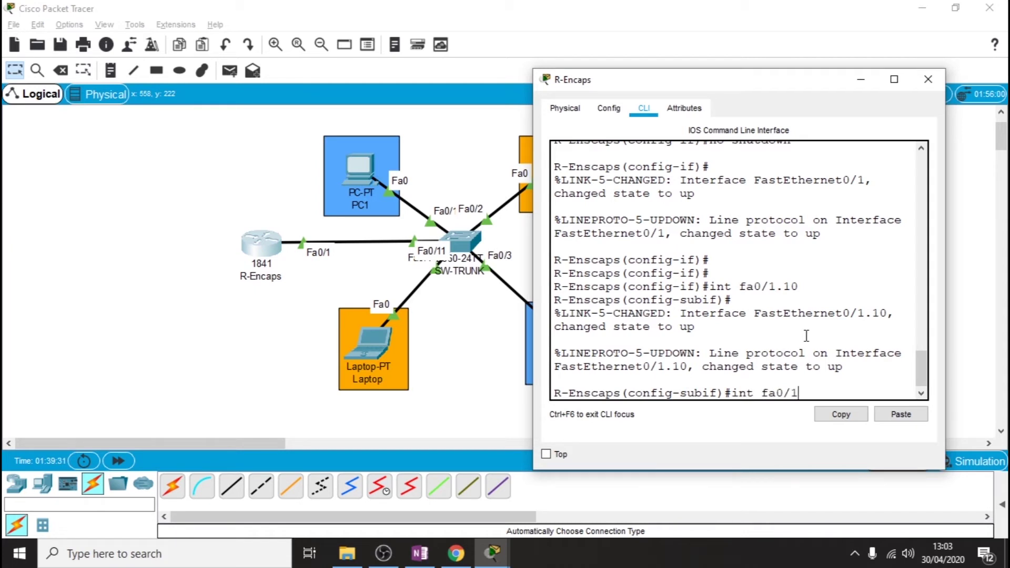
pyautogui.press('Up')
pyautogui.press('Up')
pyautogui.write('no')
pyautogui.press('Return')
pyautogui.press('Return')
pyautogui.press('Return')
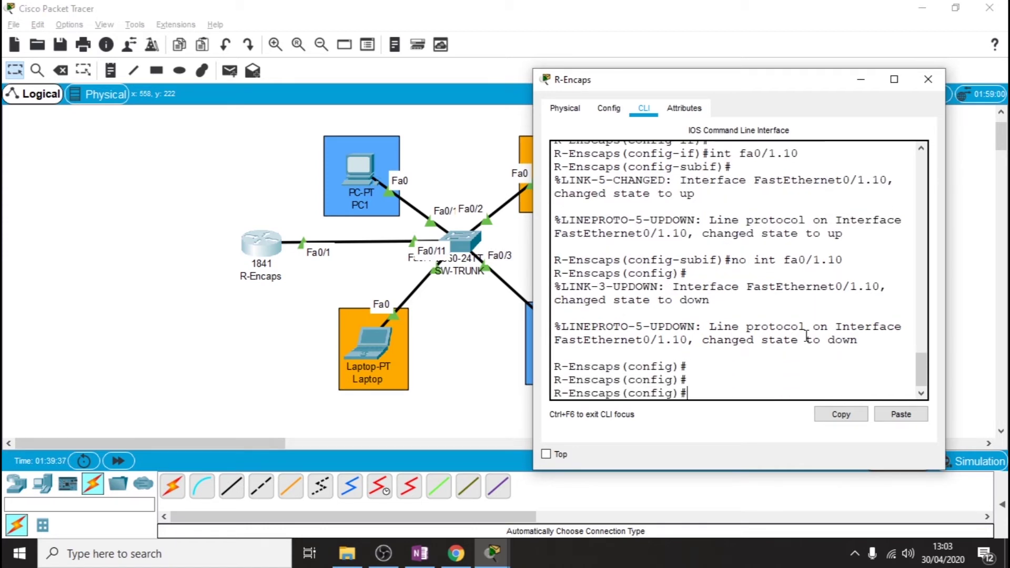
# Show the router's brief IP interface list and examine the physical interfaces in the maximised command line.
pyautogui.write('do sh ip int br')
pyautogui.press('Return')
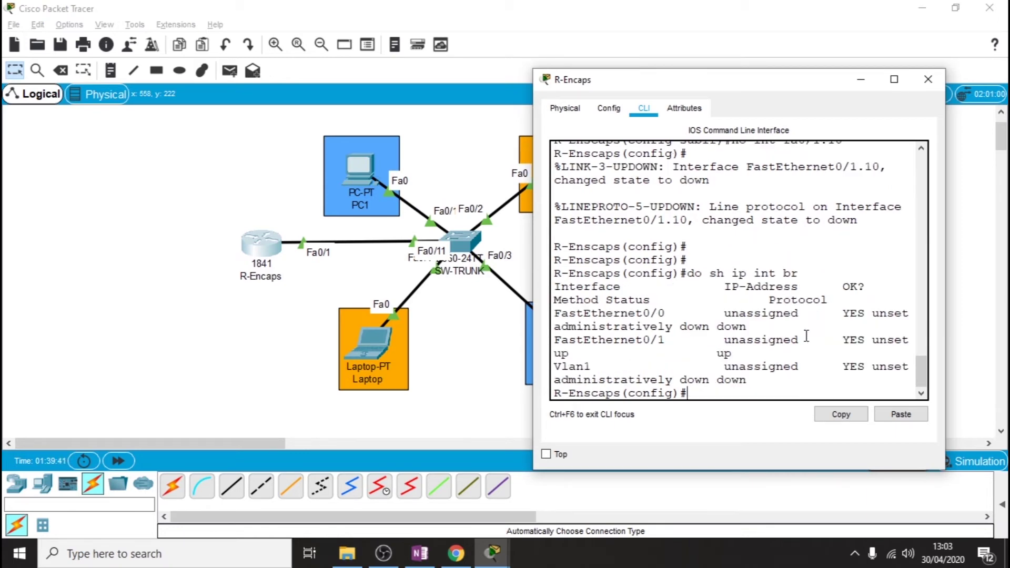
pyautogui.click(893, 80)
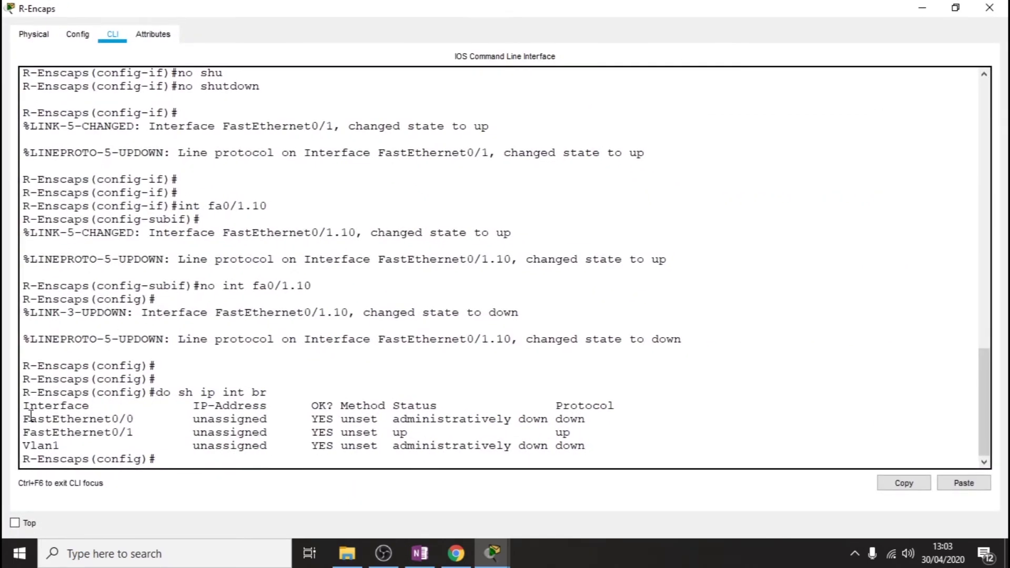
pyautogui.moveTo(23, 419); pyautogui.dragTo(97, 435)
pyautogui.click(101, 427)
# Recreate the sub-interface fa0/1.10 and check its entry in the brief IP interface list.
pyautogui.write('int fa0/1.10')
pyautogui.press('Return')
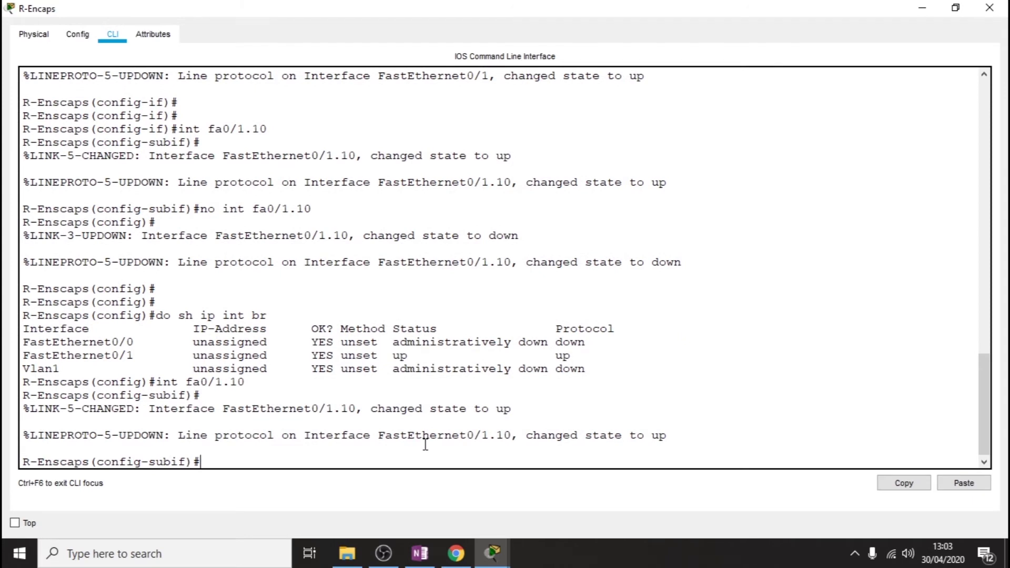
pyautogui.write('do sh ip int br')
pyautogui.press('Return')
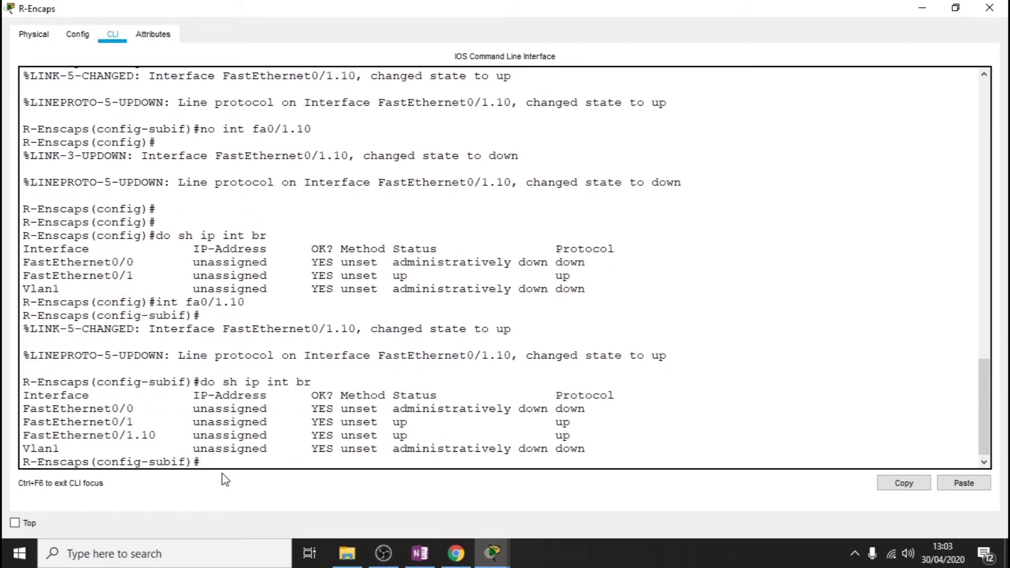
pyautogui.moveTo(23, 435); pyautogui.dragTo(587, 433)
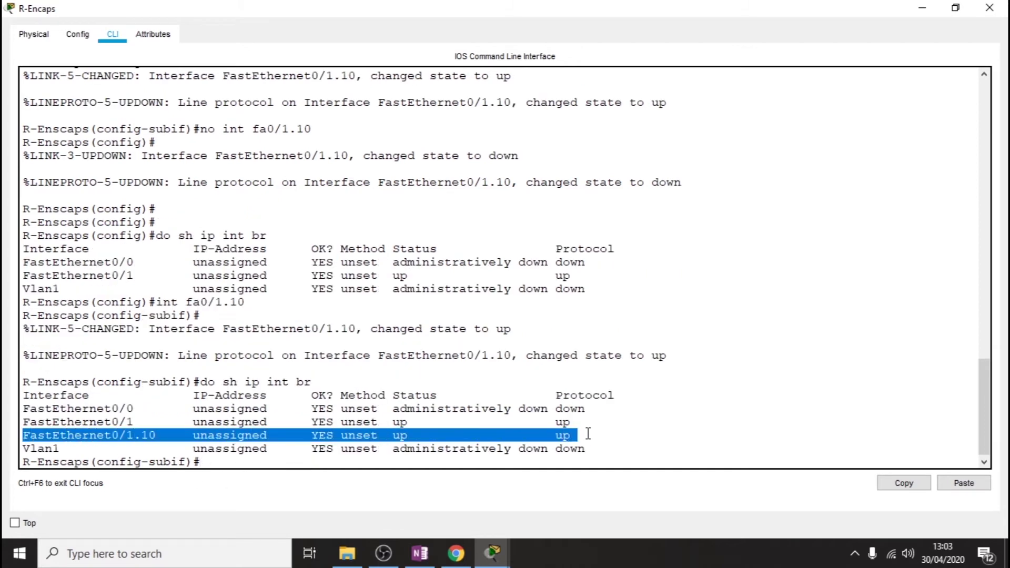
pyautogui.moveTo(132, 436)
pyautogui.mouseDown()
pyautogui.moveTo(113, 435)
pyautogui.moveTo(139, 436)
pyautogui.moveTo(127, 436)
pyautogui.mouseUp()
pyautogui.click(126, 435)
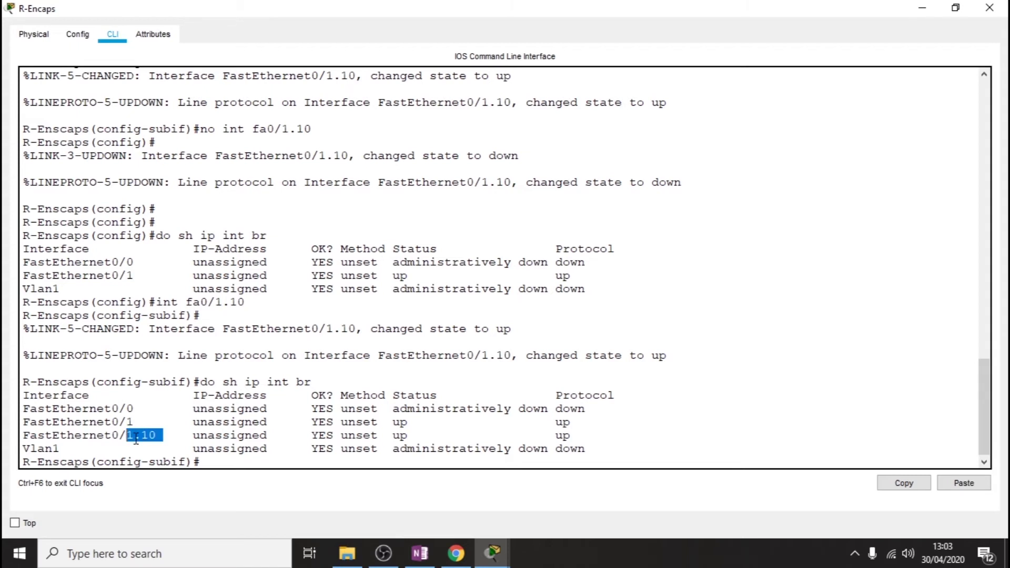
pyautogui.click(589, 433)
pyautogui.press('Return')
pyautogui.press('Return')
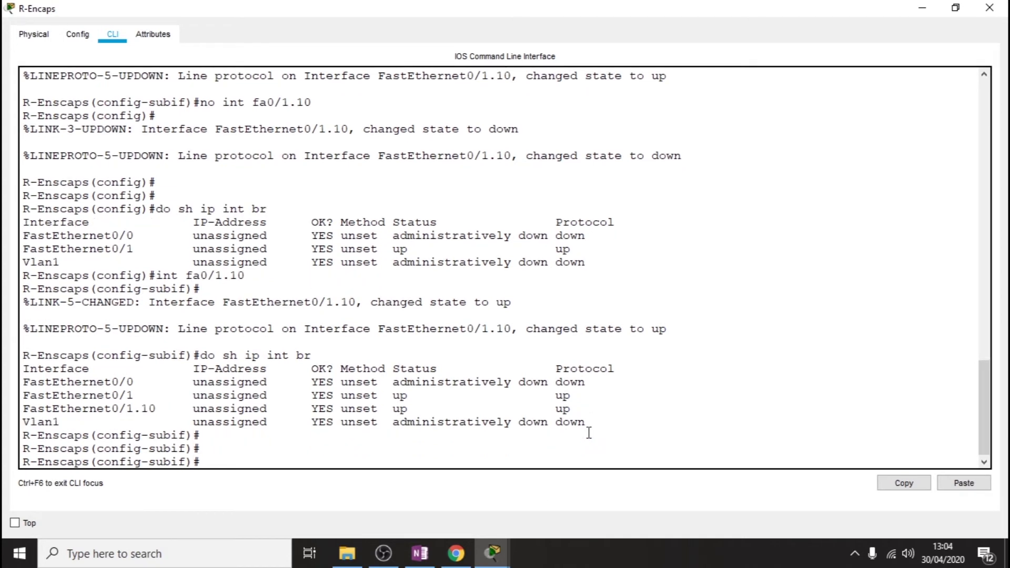
# Try to assign IP address 10.10.10.254 with mask 255.255.255.0 to sub-interface fa0/1.10.
pyautogui.moveTo(276, 288); pyautogui.dragTo(165, 272)
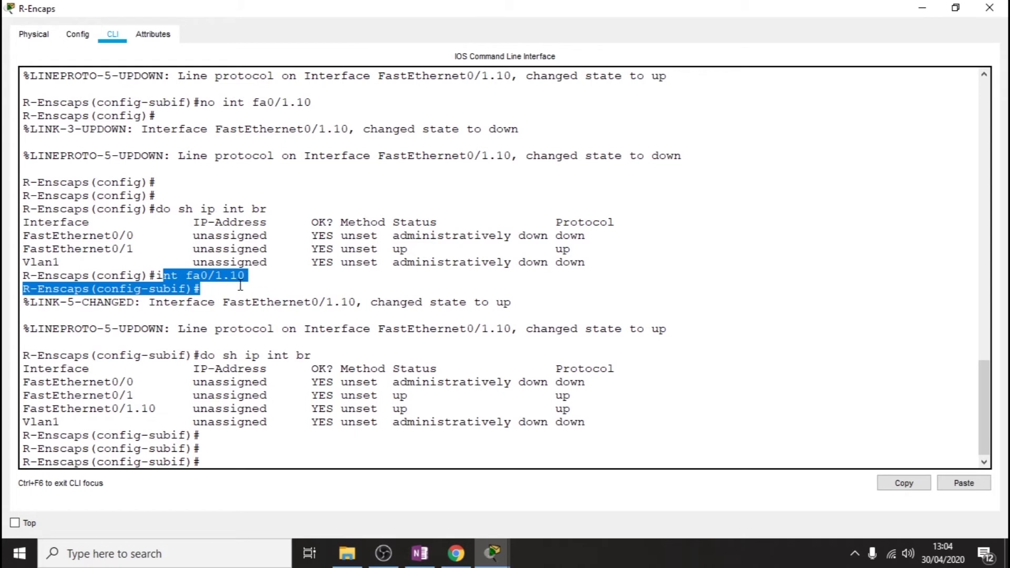
pyautogui.moveTo(229, 275); pyautogui.dragTo(246, 277)
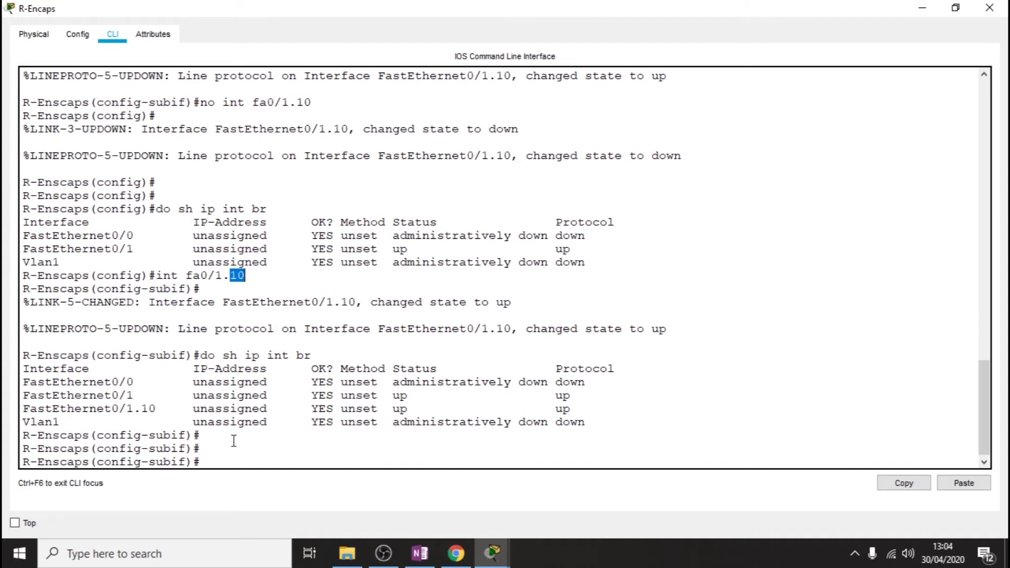
pyautogui.click(232, 458)
pyautogui.write('ip add 10.10.10.2')
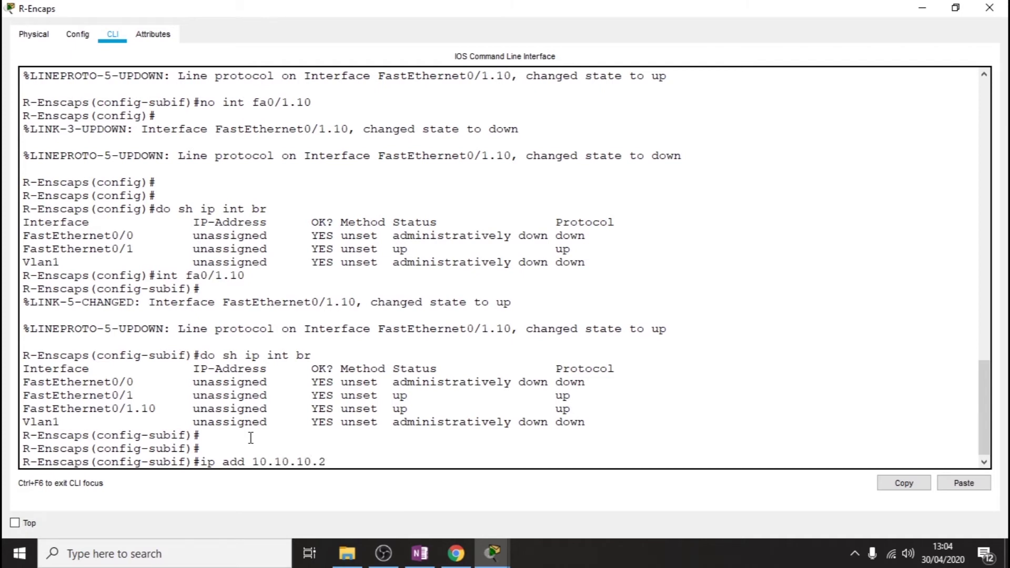
pyautogui.press('BackSpace')
pyautogui.write('254 255.255.255.0')
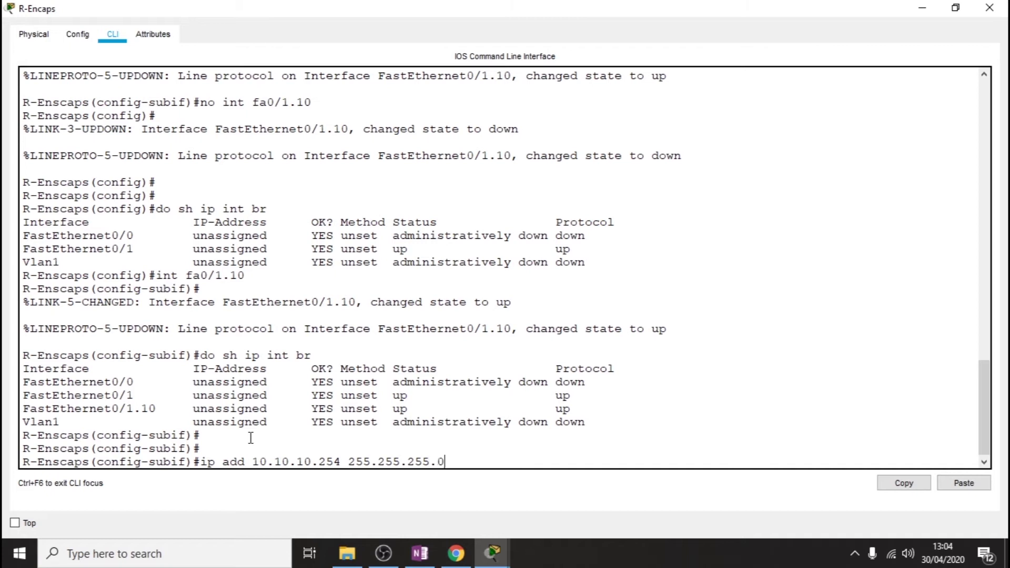
pyautogui.press('Return')
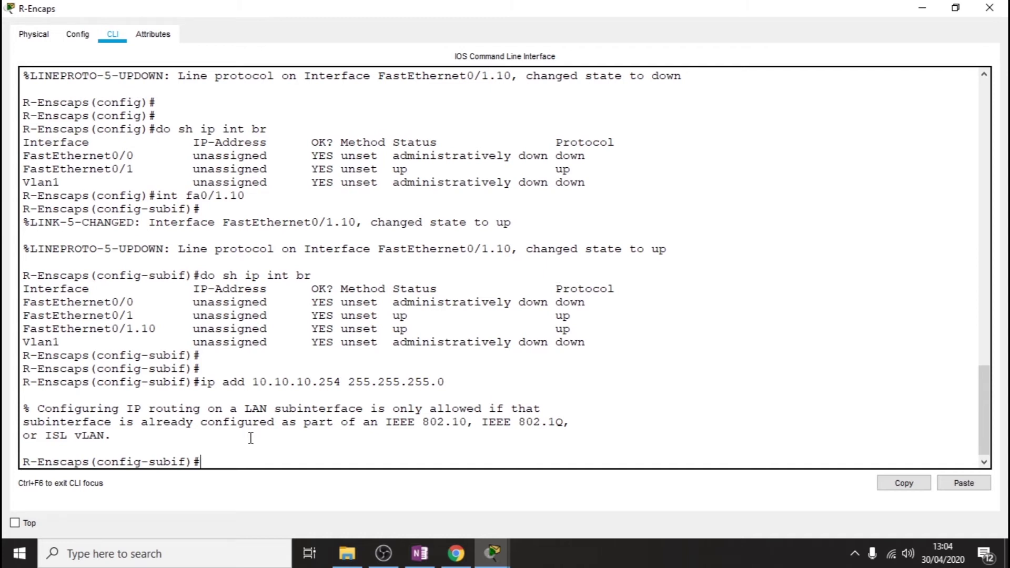
# Set the encapsulation of sub-interface fa0/1.10 to dot1Q with VLAN 10.
pyautogui.write('enca')
pyautogui.press('Tab')
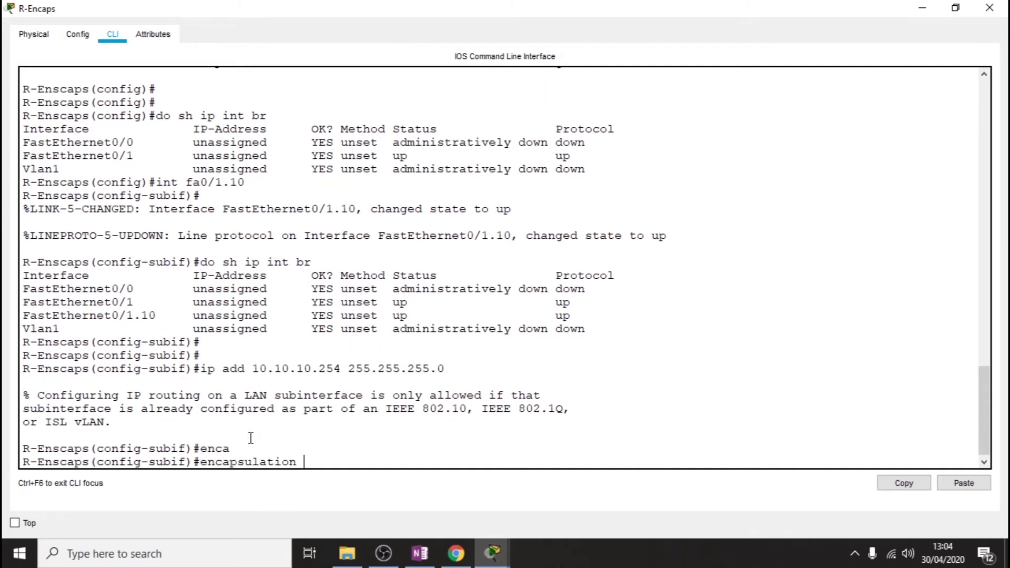
pyautogui.write('dot')
pyautogui.press('Tab')
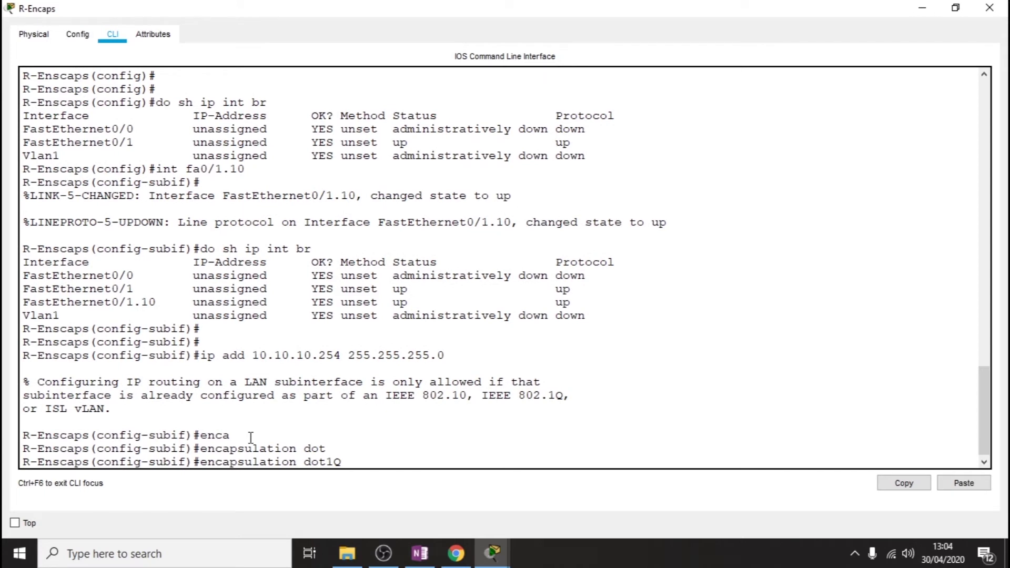
pyautogui.write('10')
pyautogui.press('Return')
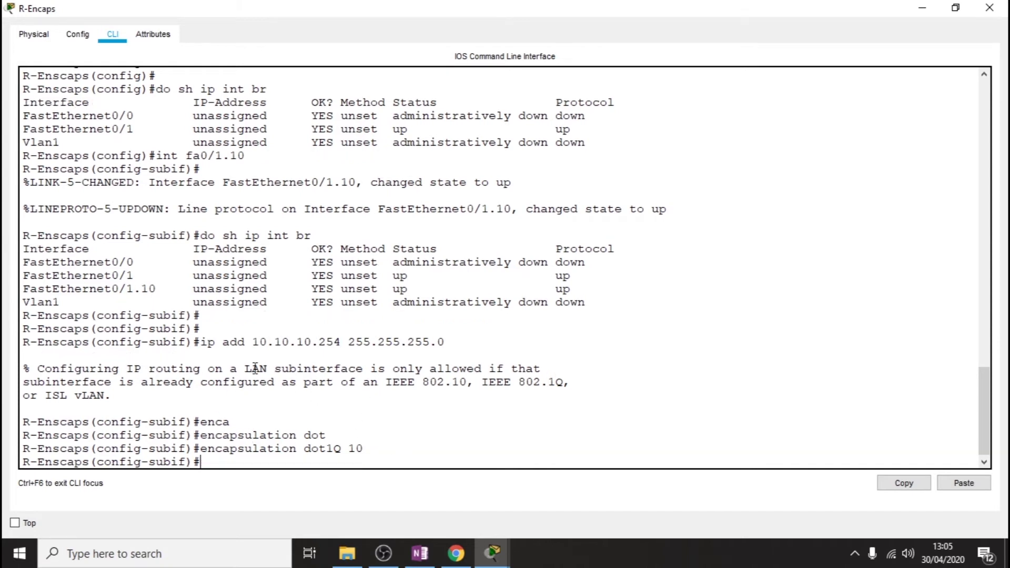
# Reuse the earlier address command to assign 10.10.10.254 with mask 255.255.255.0 to sub-interface fa0/1.10.
pyautogui.moveTo(201, 343); pyautogui.dragTo(457, 343)
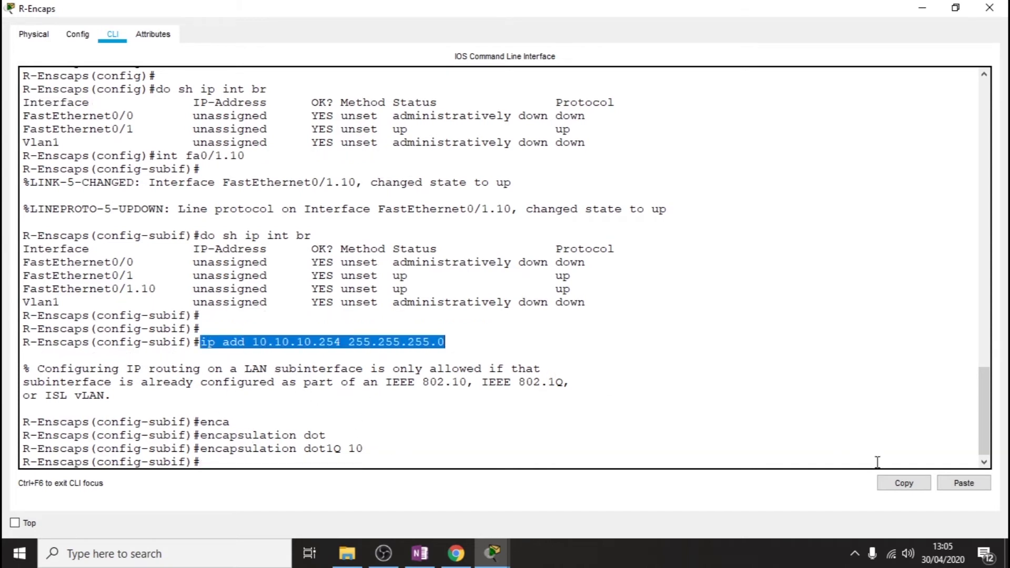
pyautogui.click(899, 481)
pyautogui.click(373, 458)
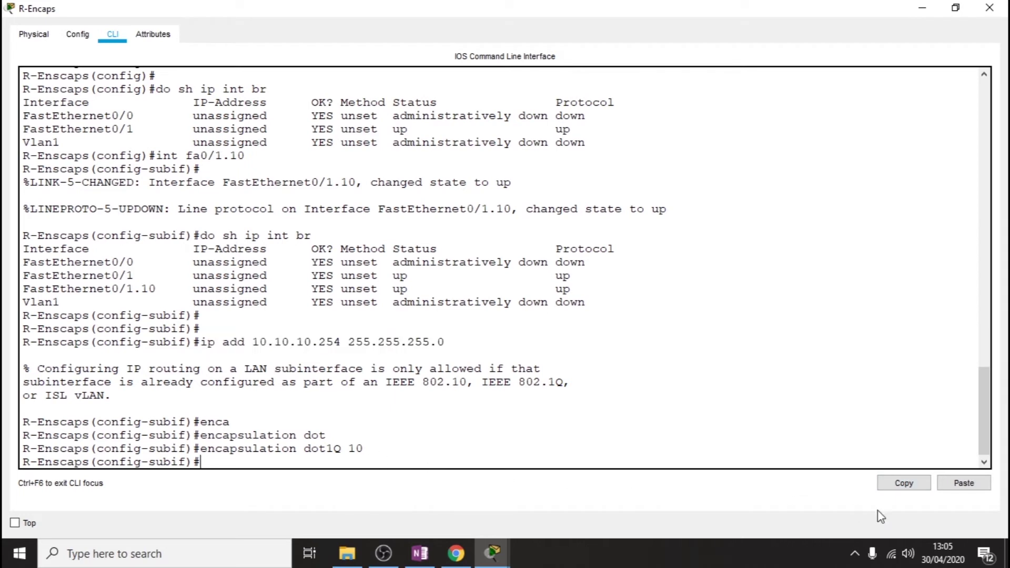
pyautogui.click(962, 481)
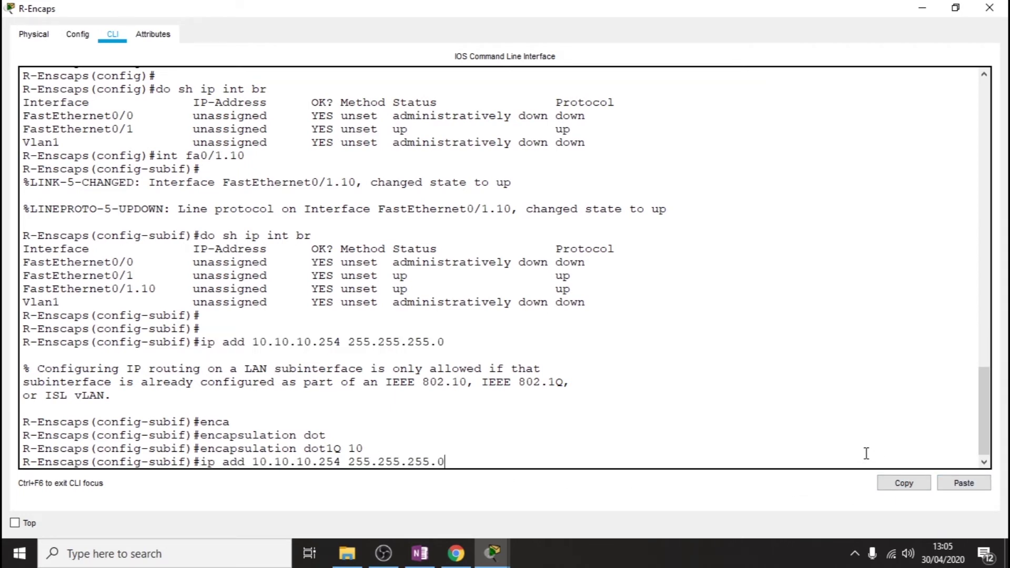
pyautogui.press('Return')
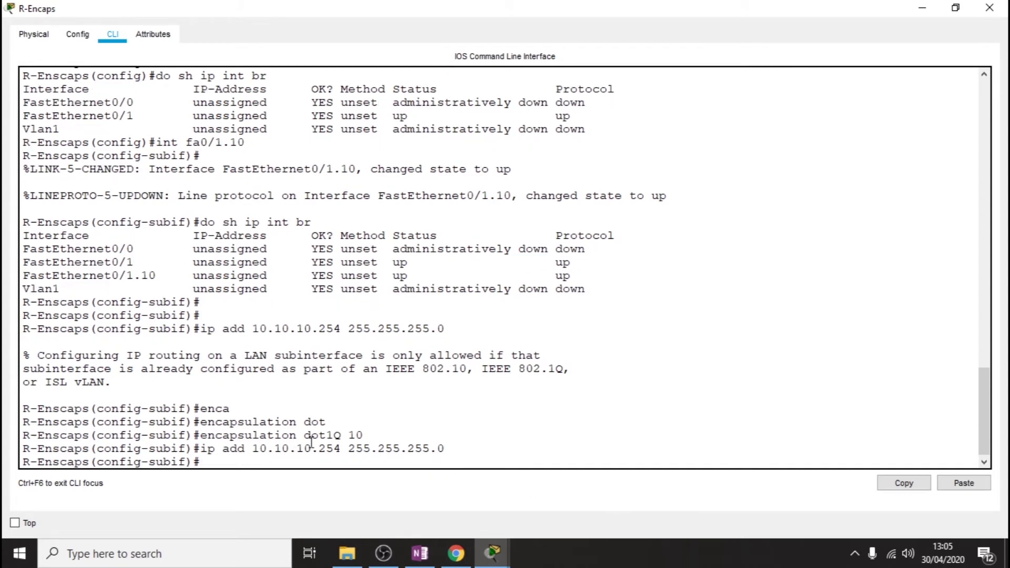
# Review the sub-interface routing message and compare the router's VLAN 10 encapsulation and address commands with the topology's VLAN notes.
pyautogui.moveTo(201, 329); pyautogui.dragTo(423, 330)
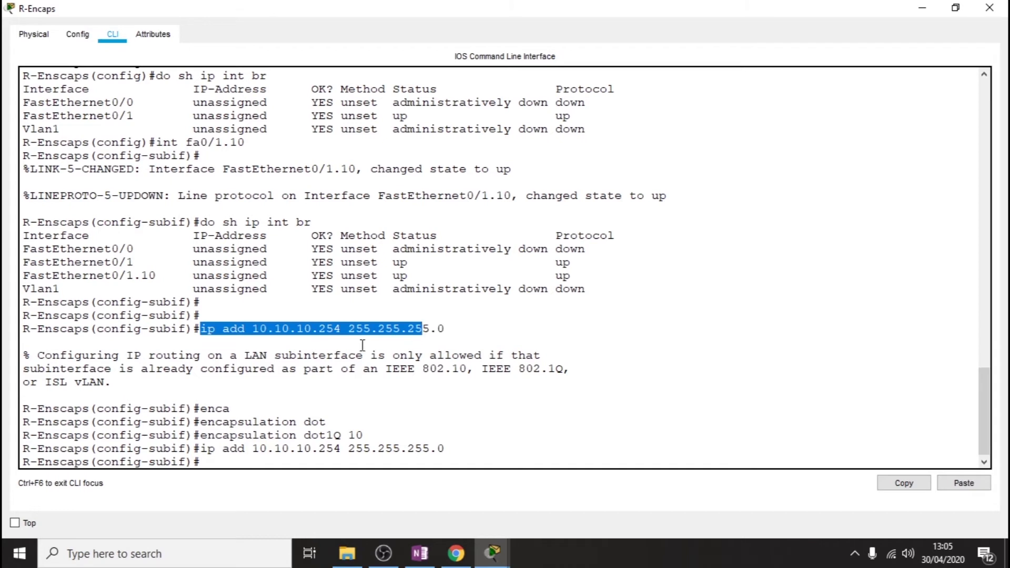
pyautogui.moveTo(24, 354); pyautogui.dragTo(149, 379)
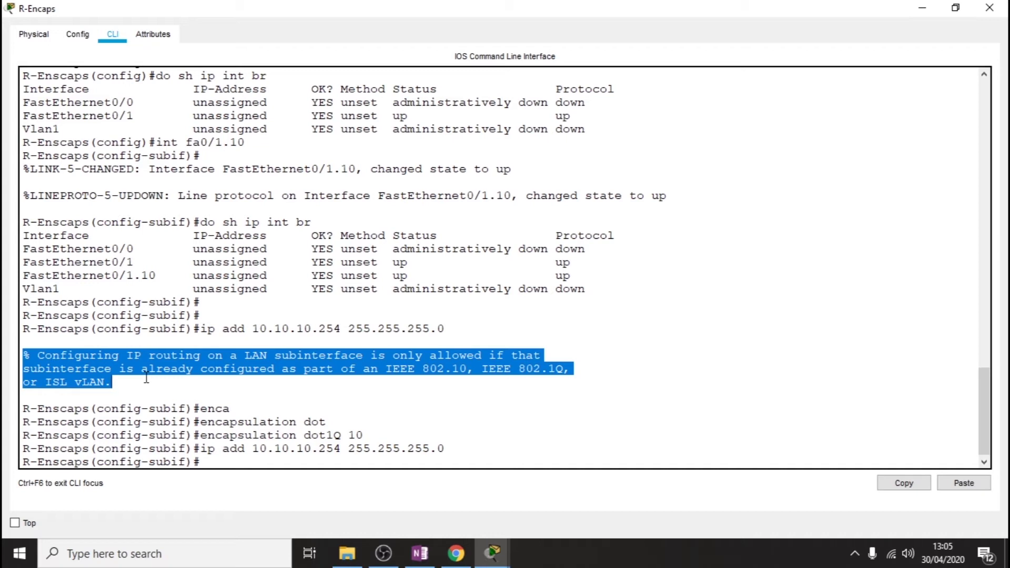
pyautogui.click(200, 453)
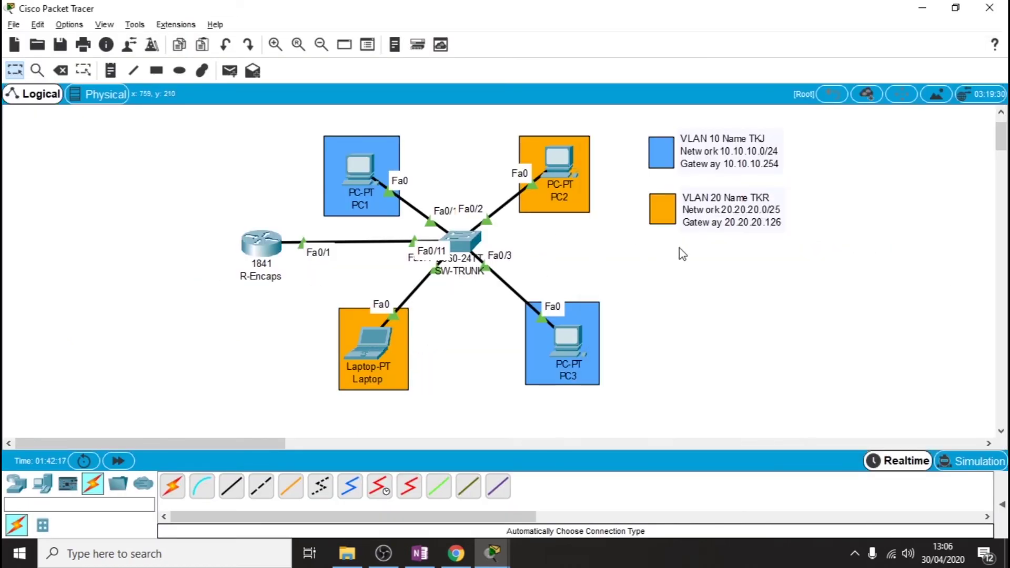
pyautogui.moveTo(492, 552)
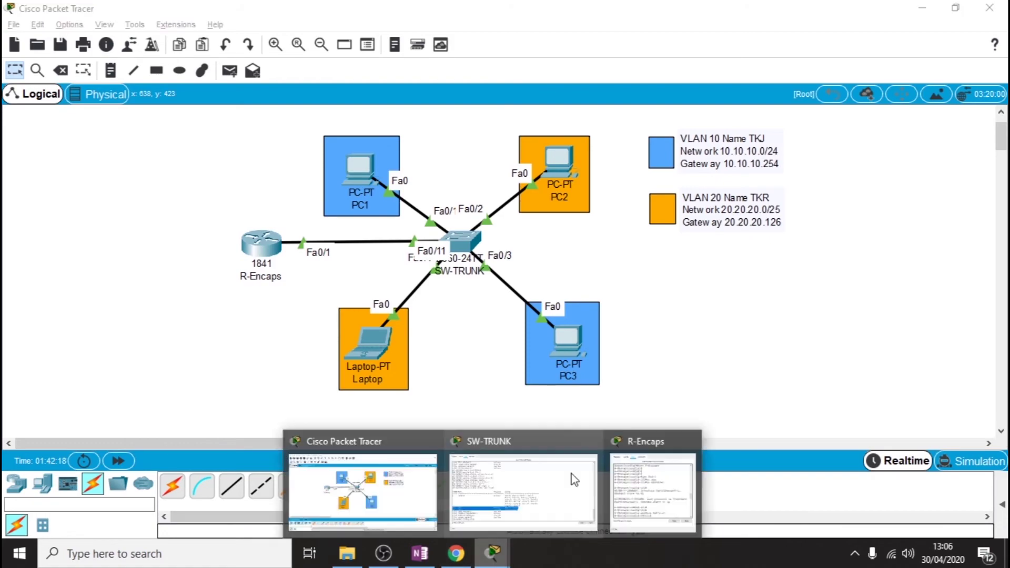
pyautogui.click(668, 481)
pyautogui.moveTo(657, 62); pyautogui.dragTo(274, 94)
pyautogui.scroll(-20, 410, 372)
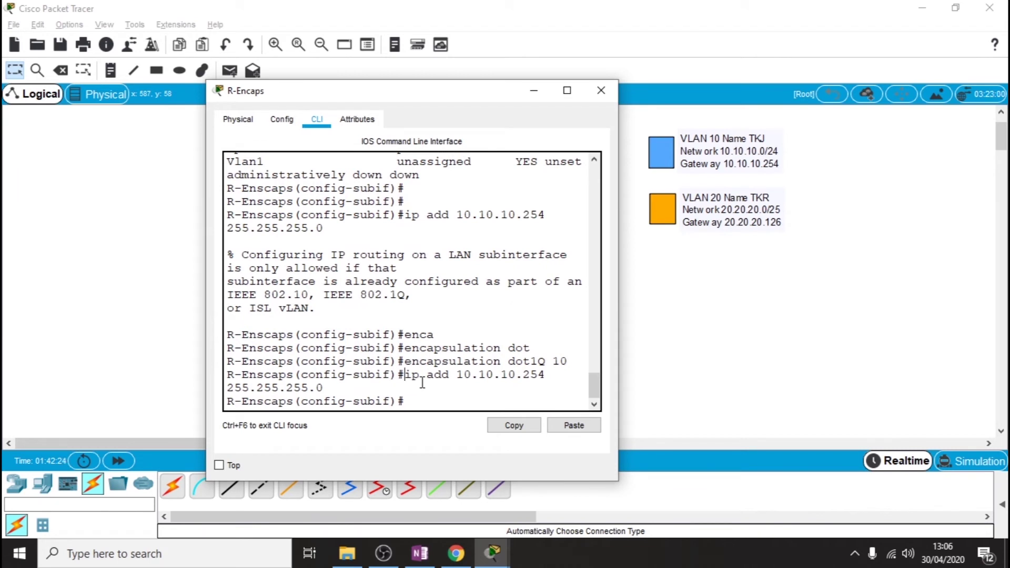
pyautogui.moveTo(547, 374); pyautogui.dragTo(459, 381)
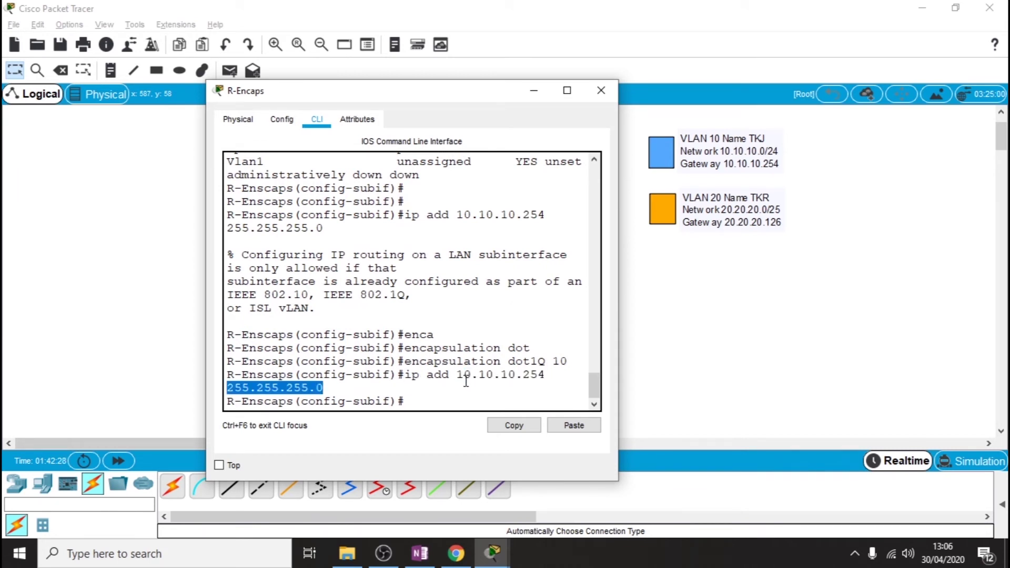
pyautogui.click(460, 381)
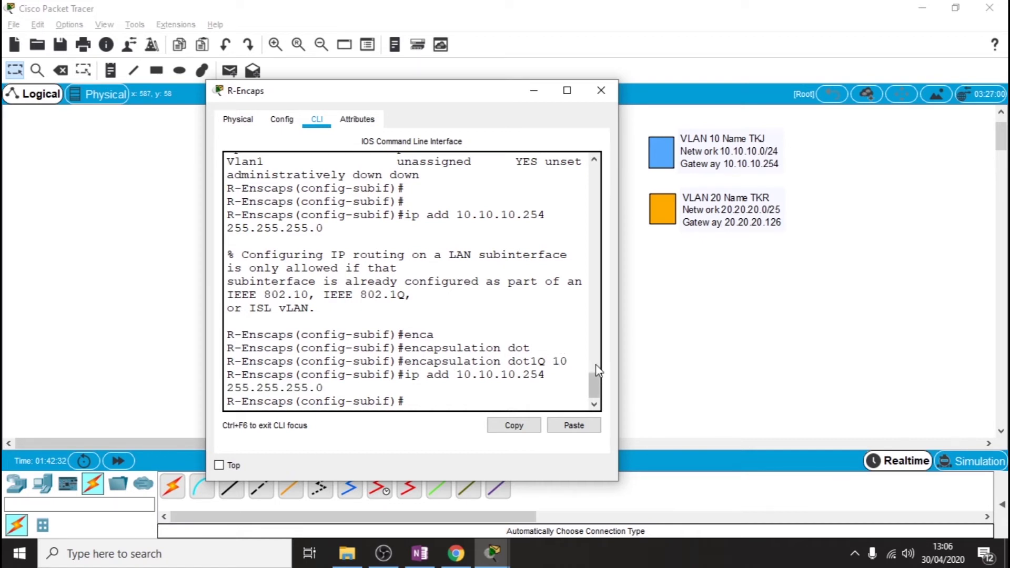
pyautogui.moveTo(553, 374); pyautogui.dragTo(457, 379)
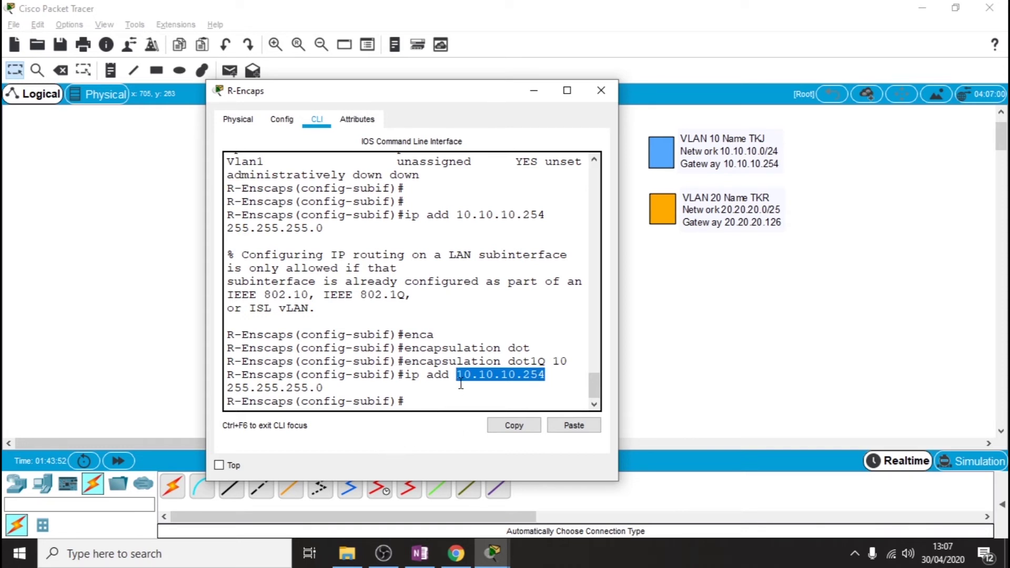
pyautogui.moveTo(553, 361); pyautogui.dragTo(569, 361)
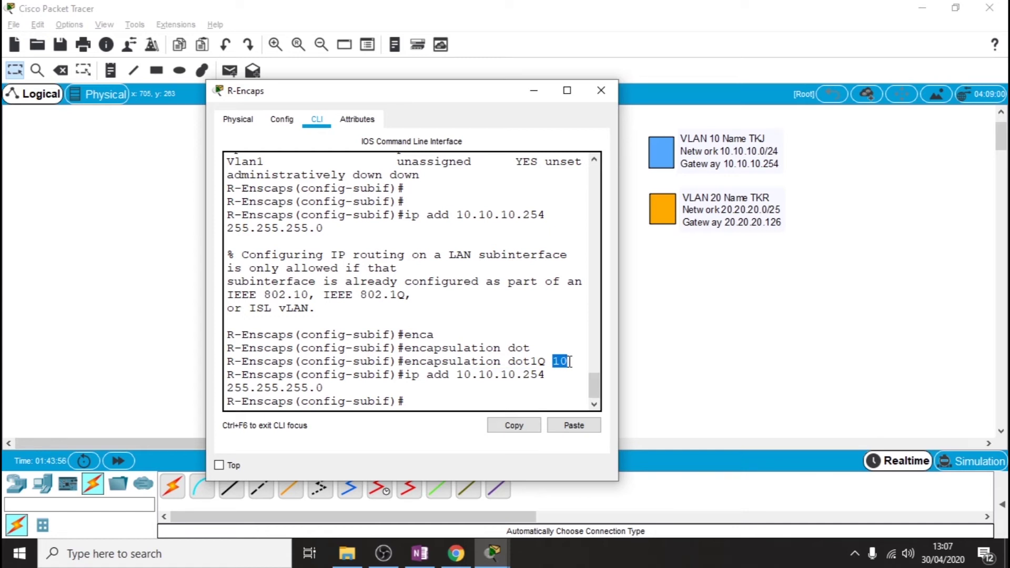
# Create the sub-interface fa0/1.20 on the router.
pyautogui.press('Return')
pyautogui.press('Return')
pyautogui.write('int')
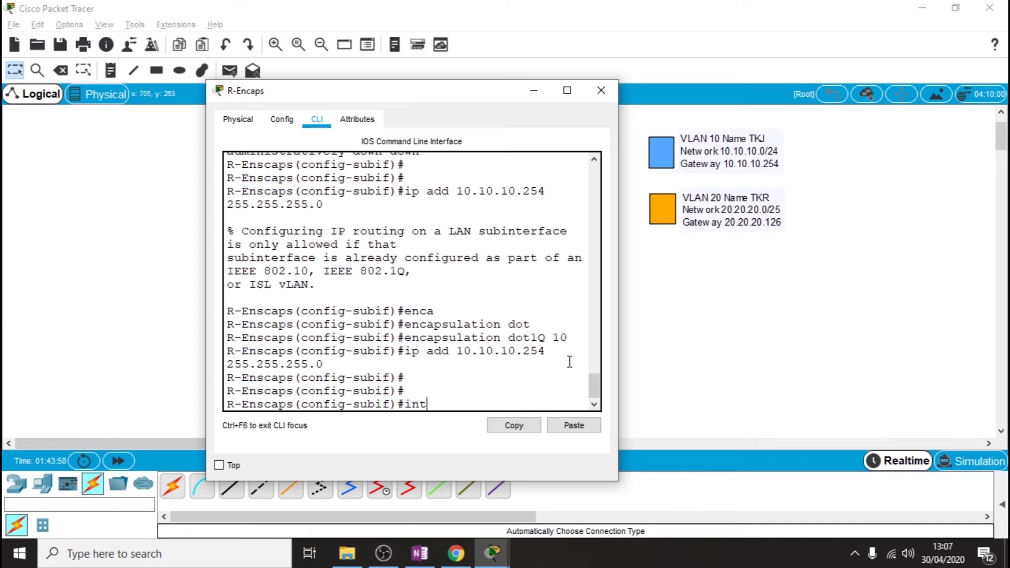
pyautogui.write(' fa0/1')
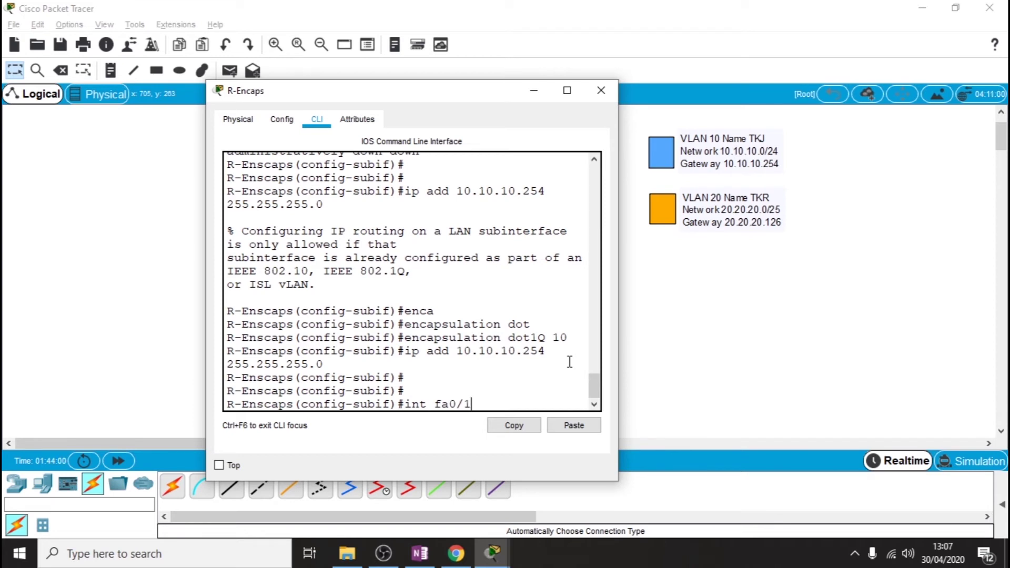
pyautogui.write('.20')
pyautogui.press('Return')
pyautogui.press('Return')
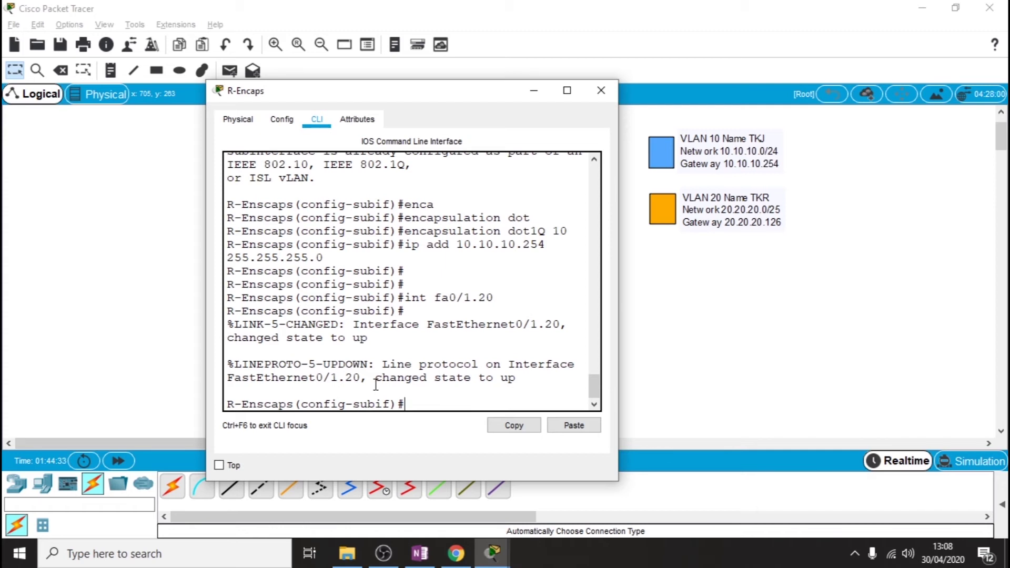
# Set the encapsulation of sub-interface fa0/1.20 to dot1Q with VLAN 20.
pyautogui.write('enc')
pyautogui.press('Tab')
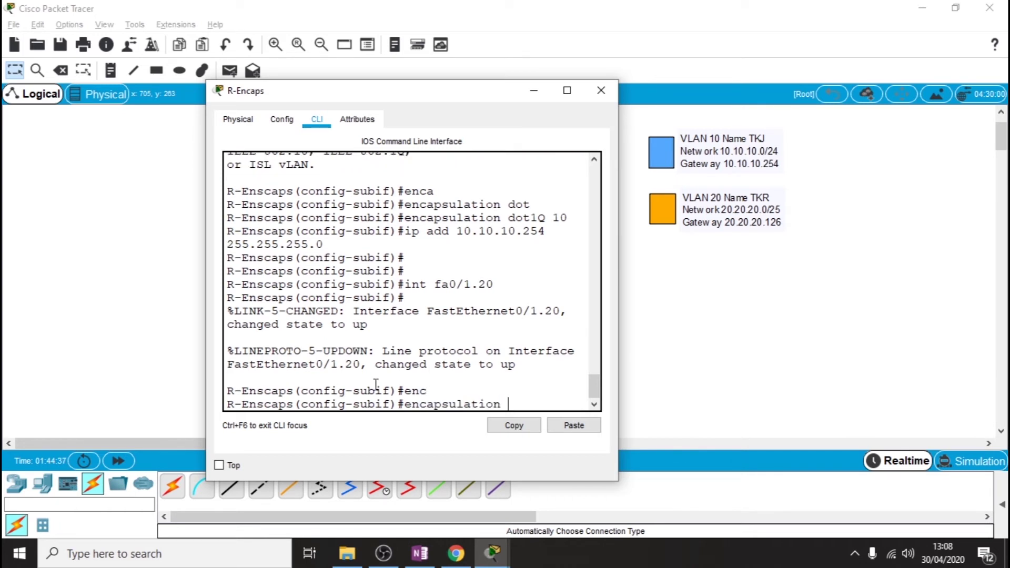
pyautogui.write('do')
pyautogui.write('t')
pyautogui.press('Tab')
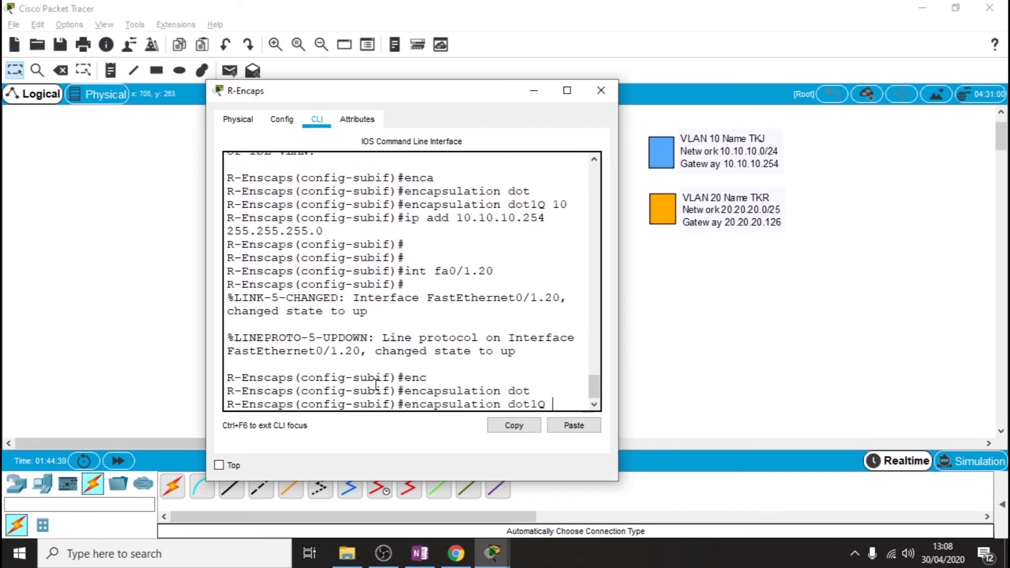
pyautogui.write('20')
pyautogui.press('Return')
# Try to assign IP address 20.20.20.127 with mask 255.255.255.128 to sub-interface fa0/1.20.
pyautogui.write('ip add 20.20.20.')
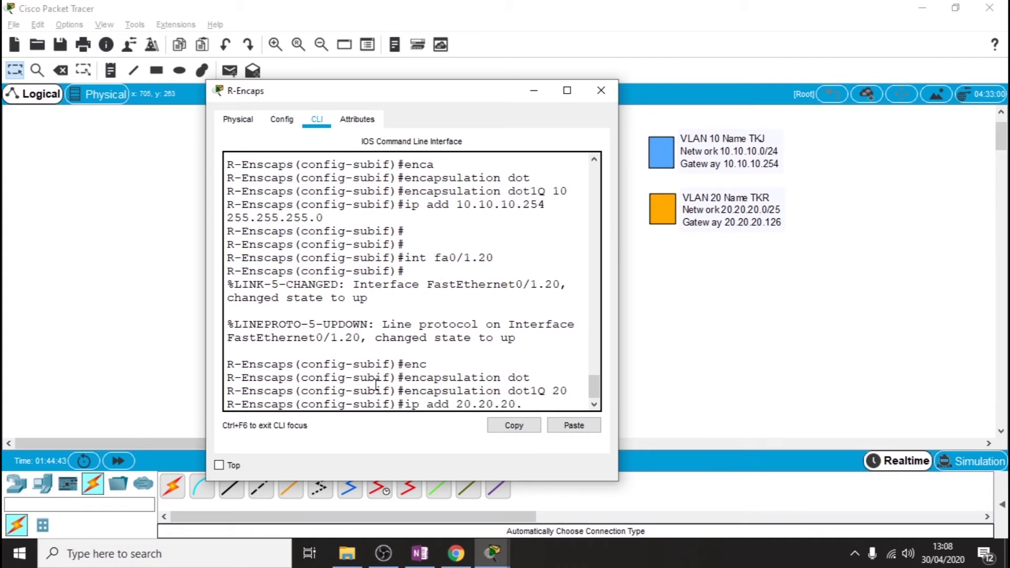
pyautogui.write('126')
pyautogui.press('BackSpace')
pyautogui.write('7 255.255.255.128')
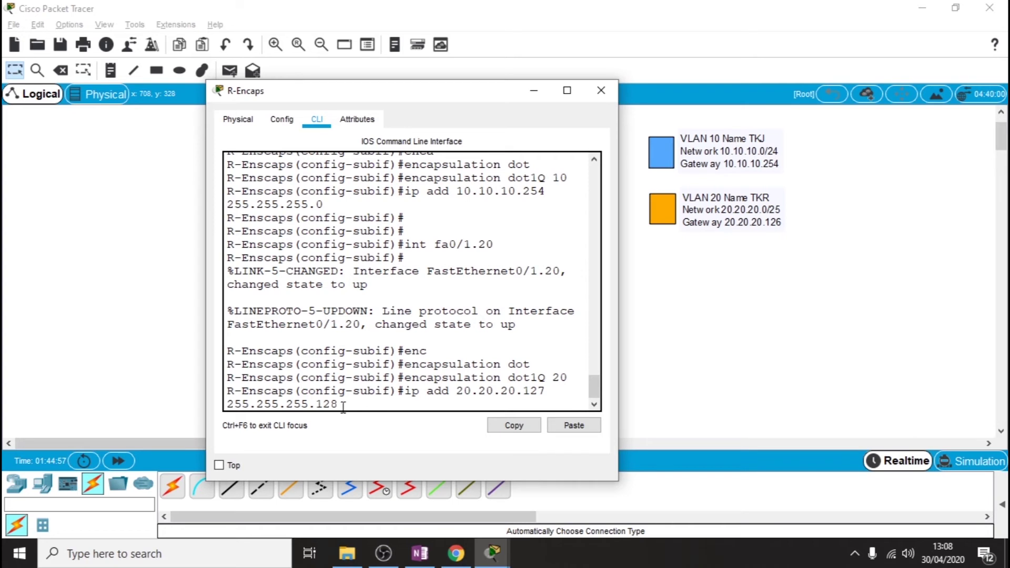
pyautogui.moveTo(337, 405); pyautogui.dragTo(227, 411)
pyautogui.press('Return')
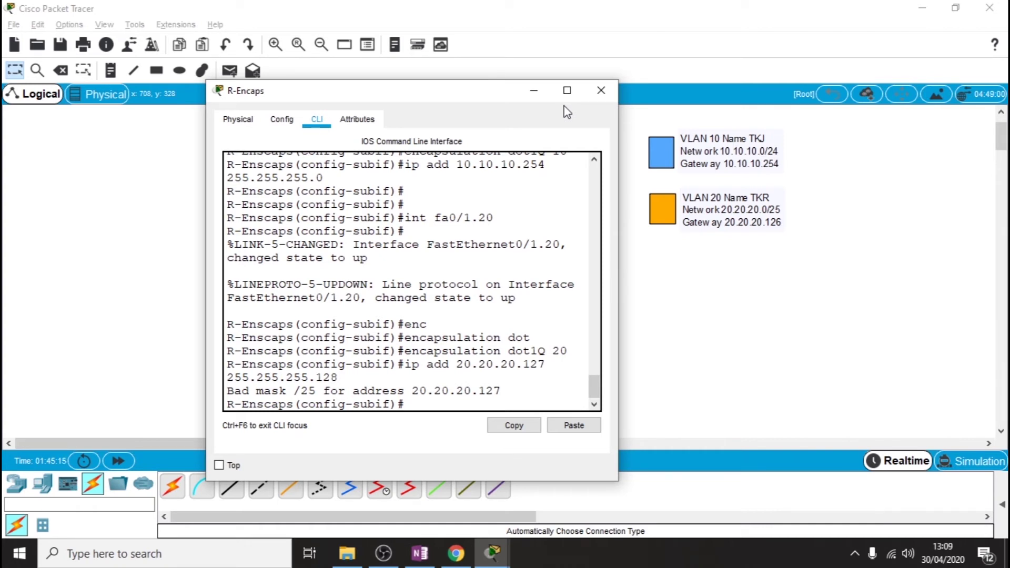
# Correct the previous address command to assign 20.20.20.126 with mask 255.255.255.128 to sub-interface fa0/1.20.
pyautogui.press('Up')
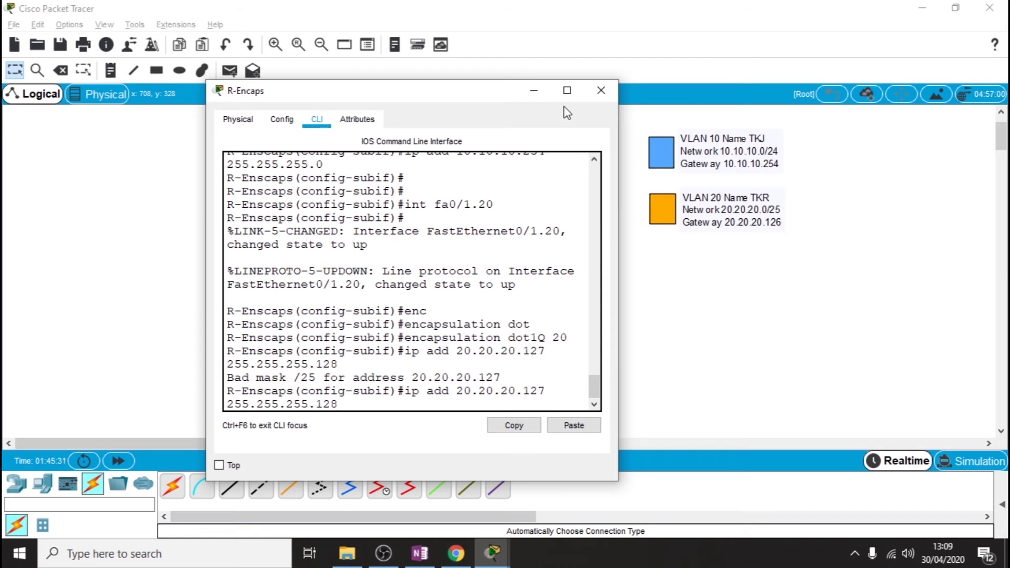
pyautogui.press('Left')
pyautogui.press('Left')
pyautogui.press('Left')
pyautogui.press('Left')
pyautogui.press('Left')
pyautogui.press('Left')
pyautogui.press('Left')
pyautogui.press('Left')
pyautogui.press('Left')
pyautogui.press('Left')
pyautogui.press('Left')
pyautogui.press('Left')
pyautogui.press('Left')
pyautogui.press('Left')
pyautogui.press('Left')
pyautogui.press('Left')
pyautogui.press('BackSpace')
pyautogui.write('6')
pyautogui.press('Return')
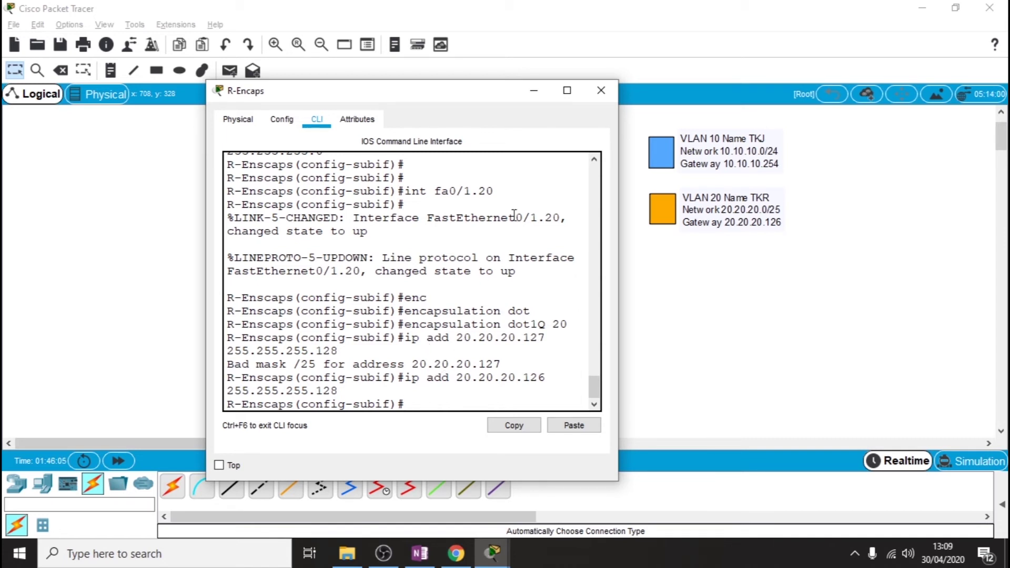
# Open the Command Prompt on PC2 and ping 20.20.20.2 to test connectivity within VLAN 20.
pyautogui.click(533, 92)
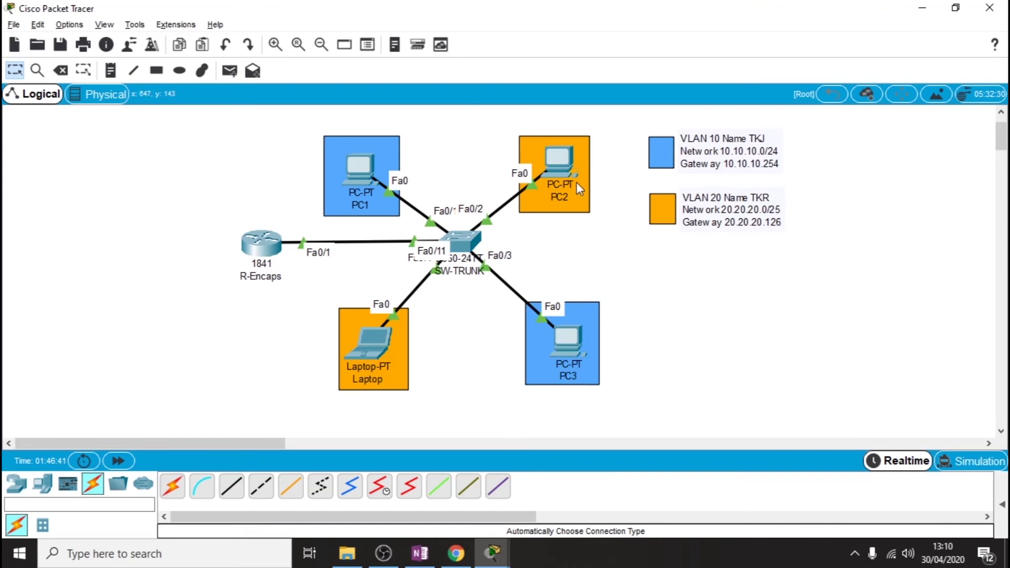
pyautogui.click(563, 159)
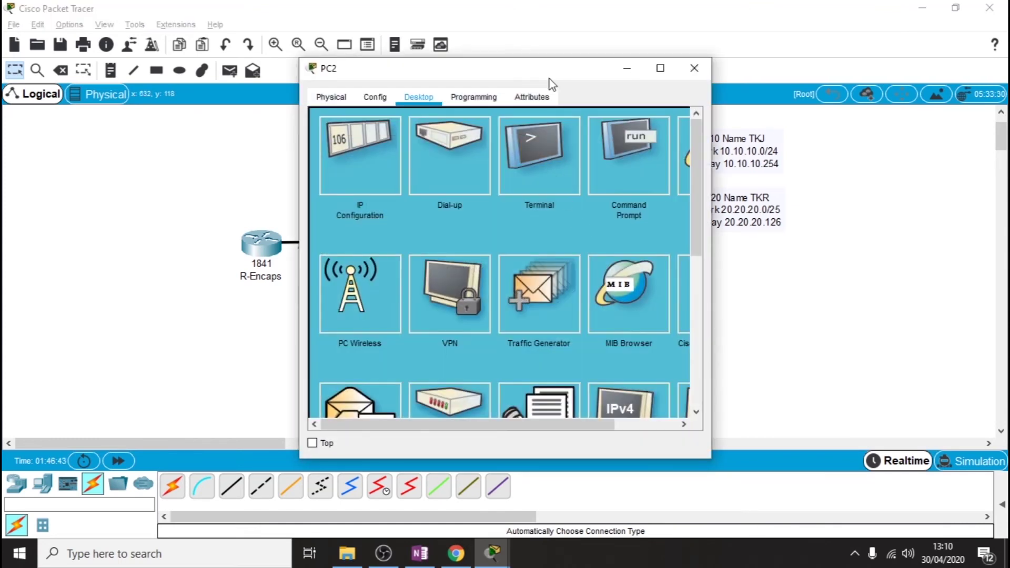
pyautogui.moveTo(549, 78); pyautogui.dragTo(824, 88)
pyautogui.click(791, 174)
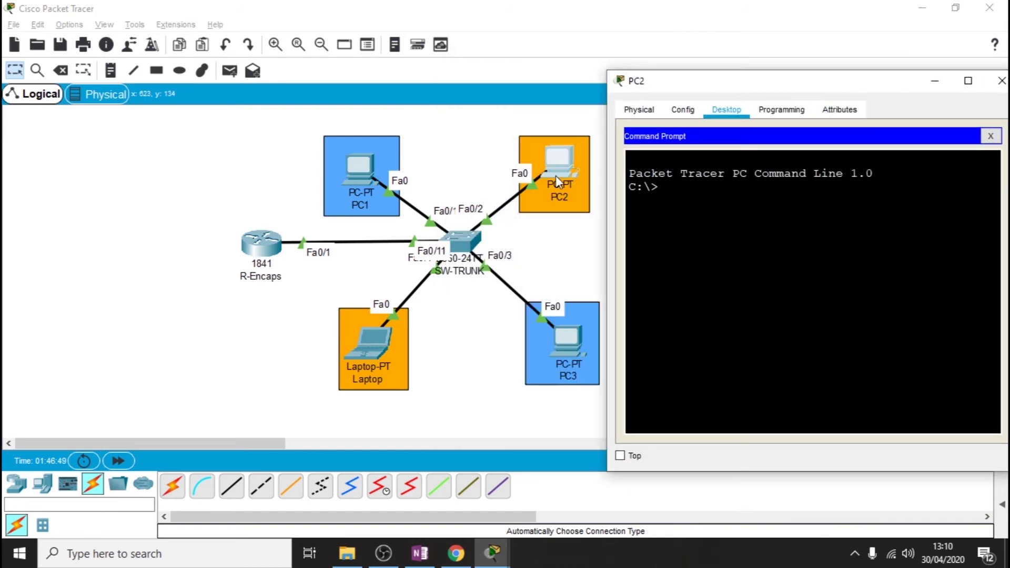
pyautogui.write('20.2')
pyautogui.press('BackSpace')
pyautogui.press('BackSpace')
pyautogui.press('BackSpace')
pyautogui.press('BackSpace')
pyautogui.write('ping 20.20.20.2')
pyautogui.press('Return')
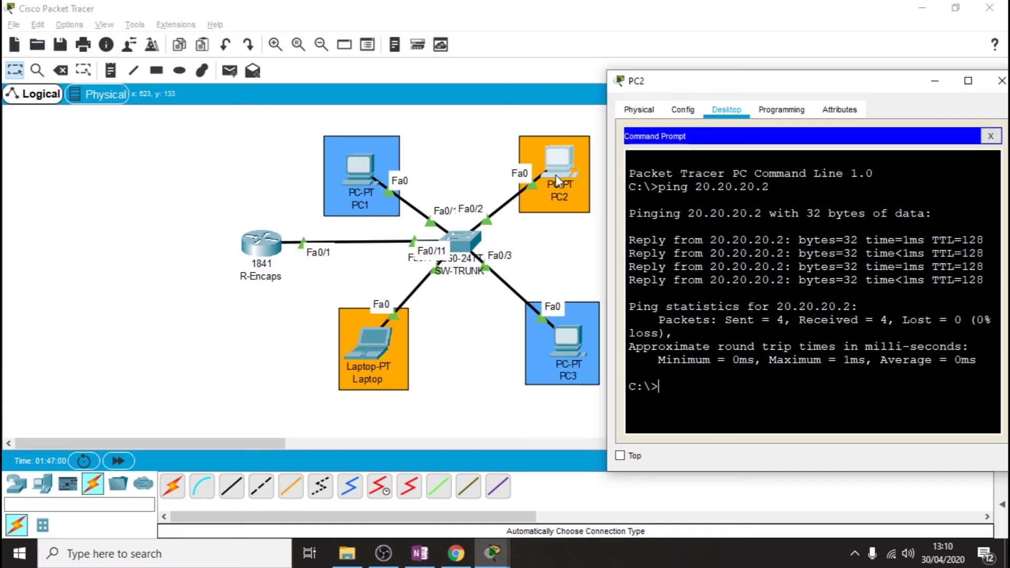
# Ping 10.10.10.1 from PC2's Command Prompt to test connectivity from VLAN 20 to VLAN 10.
pyautogui.press('Up')
pyautogui.press('BackSpace')
pyautogui.press('BackSpace')
pyautogui.press('BackSpace')
pyautogui.press('BackSpace')
pyautogui.press('BackSpace')
pyautogui.press('BackSpace')
pyautogui.press('BackSpace')
pyautogui.press('BackSpace')
pyautogui.press('BackSpace')
pyautogui.press('BackSpace')
pyautogui.write('10.10.10.1')
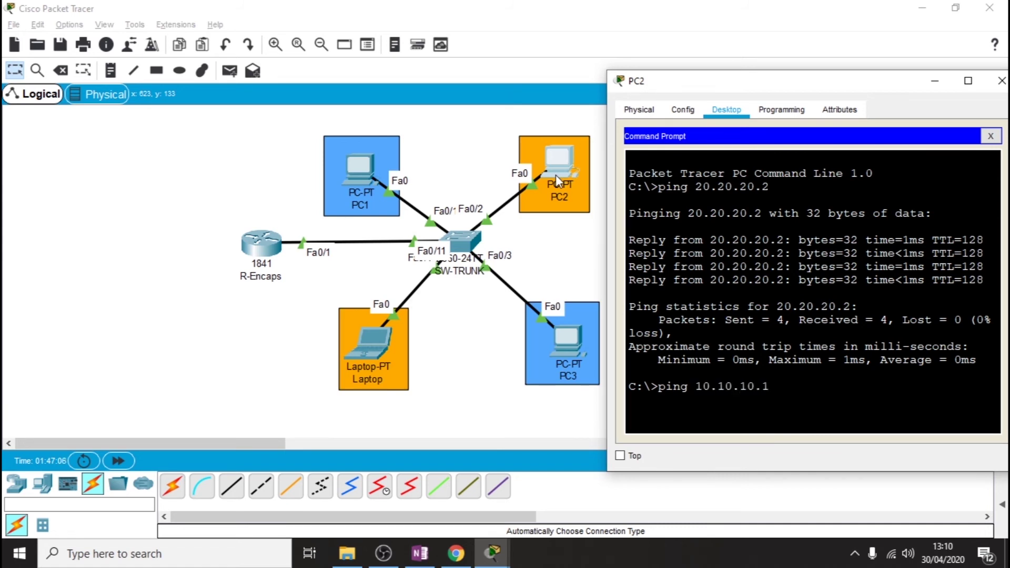
pyautogui.press('Return')
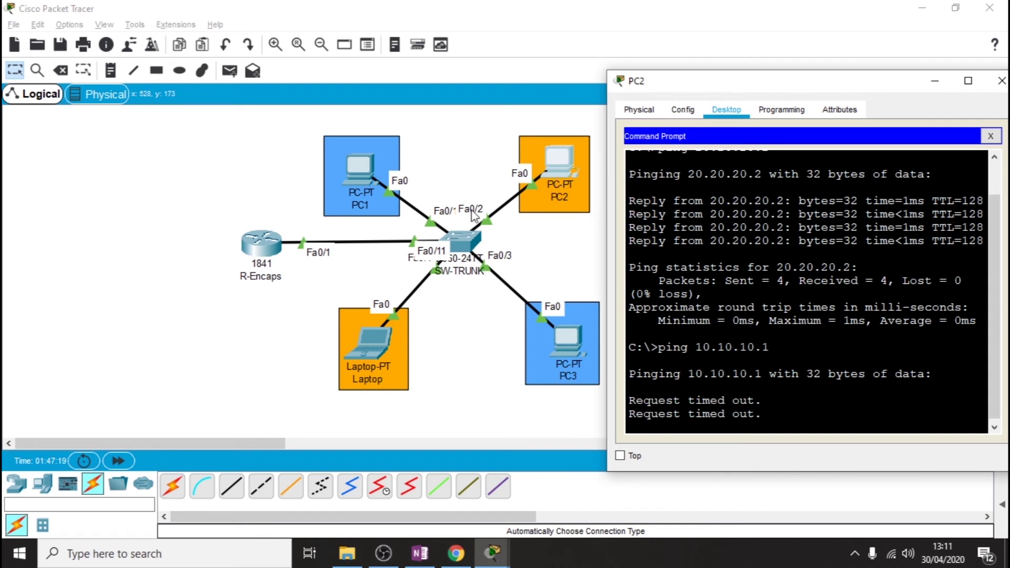
pyautogui.click(461, 303)
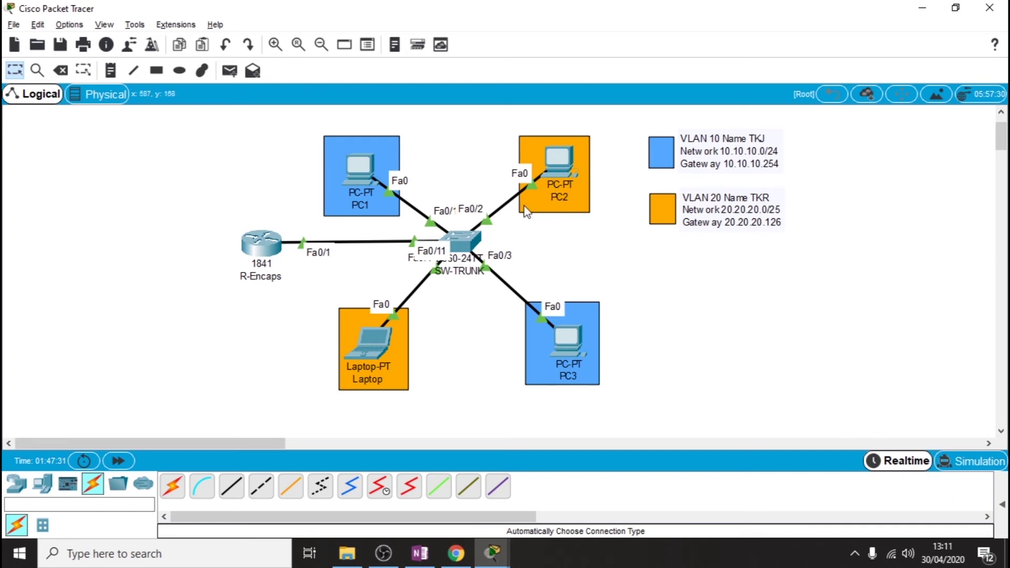
# Send a simple PDU from PC2 to Laptop in Simulation mode, play it through, and check its status in Realtime mode.
pyautogui.click(972, 461)
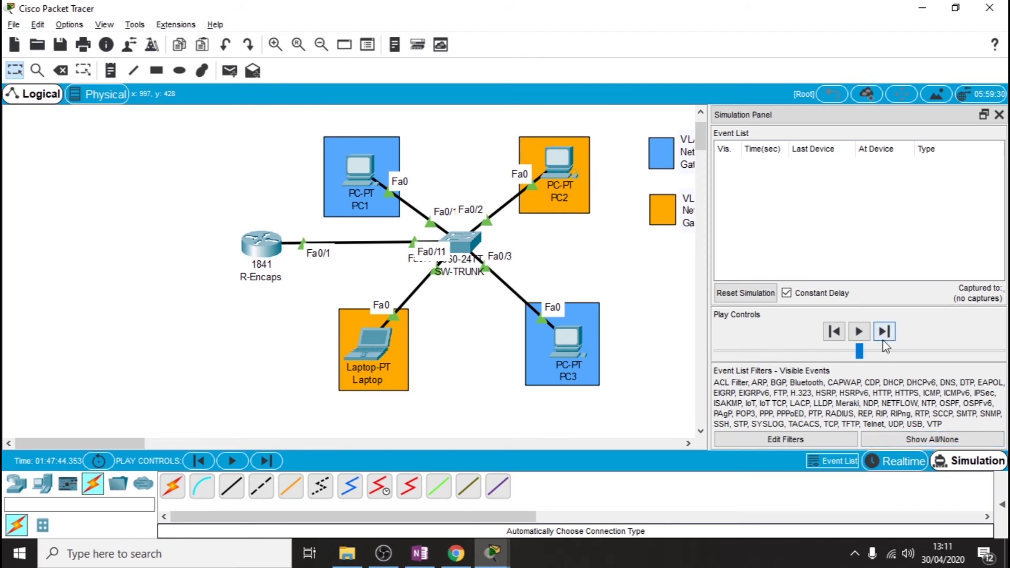
pyautogui.click(231, 74)
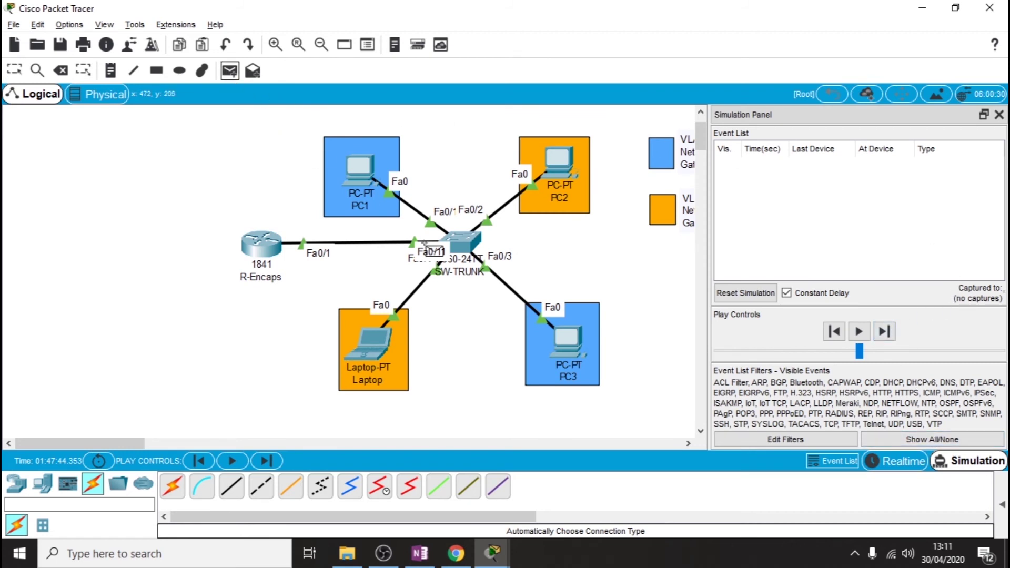
pyautogui.click(565, 168)
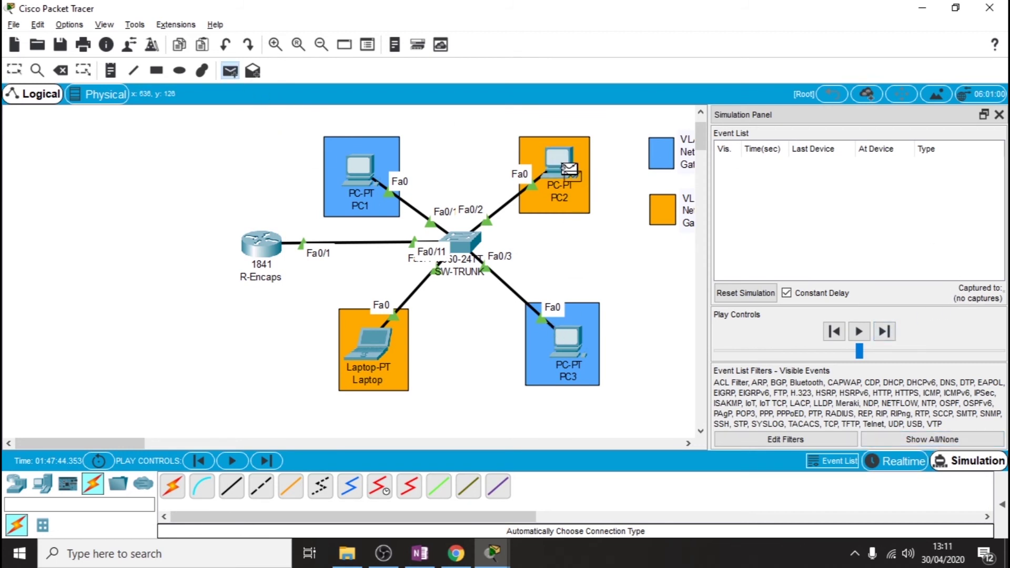
pyautogui.click(386, 344)
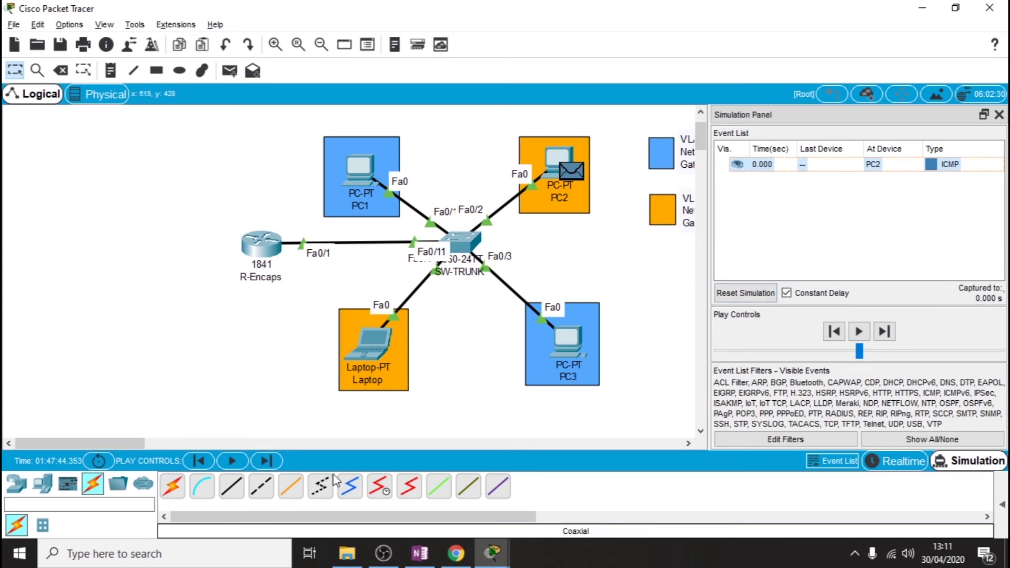
pyautogui.click(243, 462)
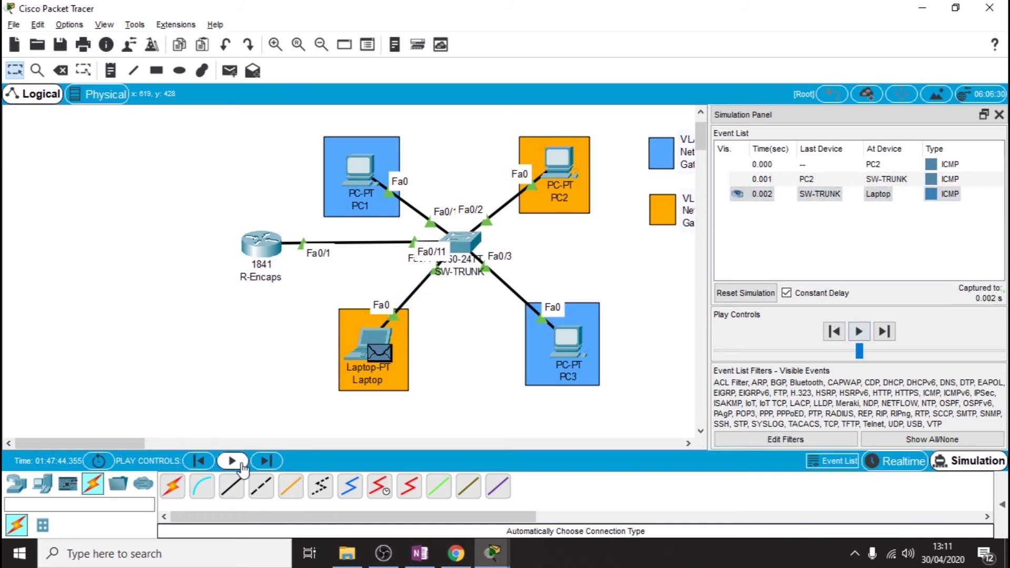
pyautogui.click(241, 463)
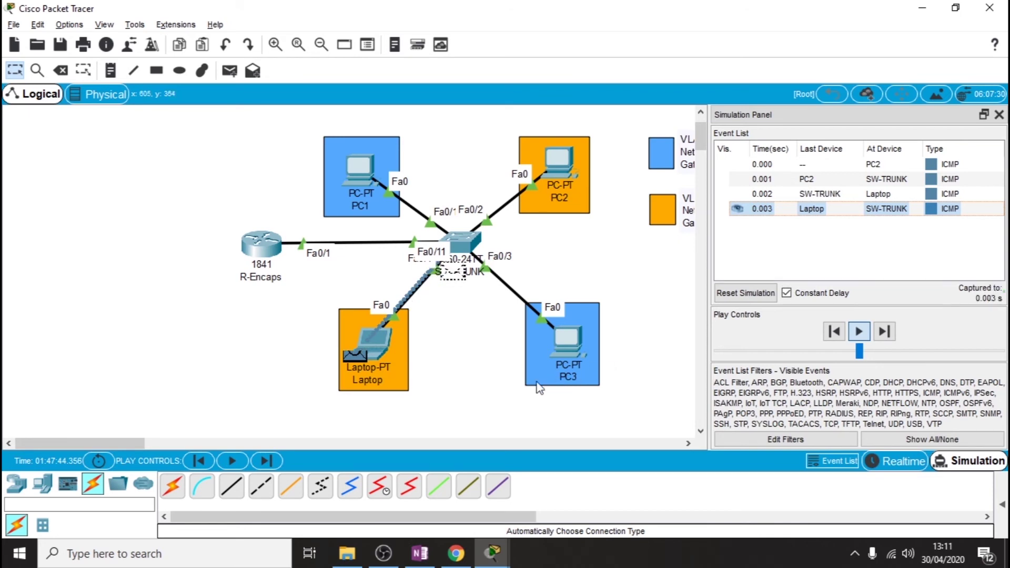
pyautogui.click(234, 462)
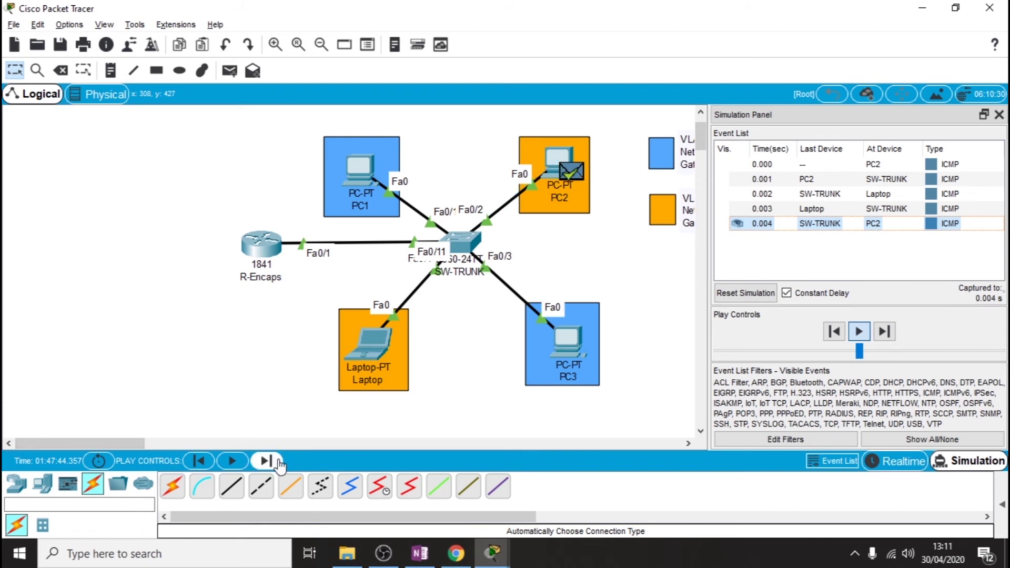
pyautogui.click(237, 464)
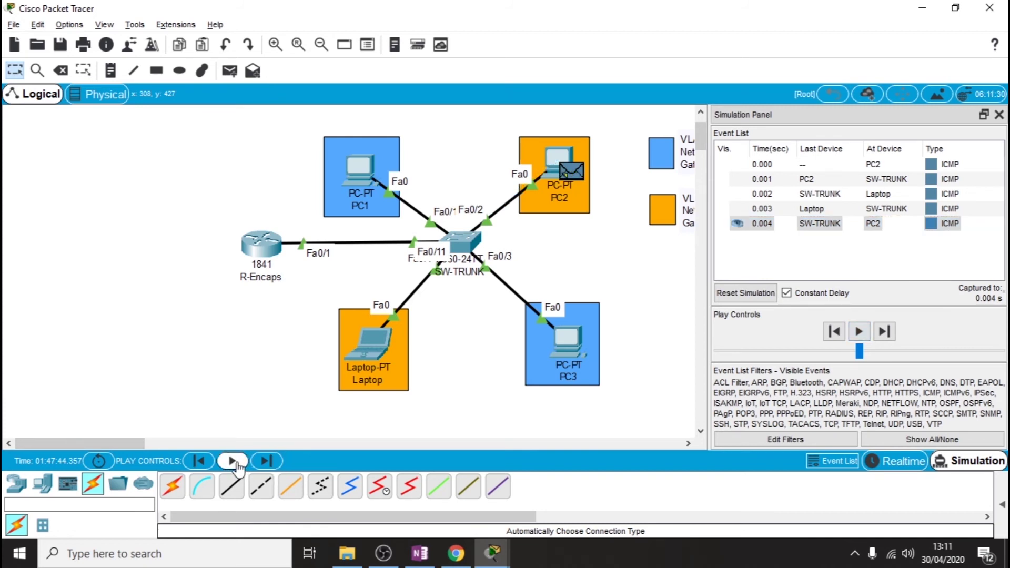
pyautogui.click(914, 464)
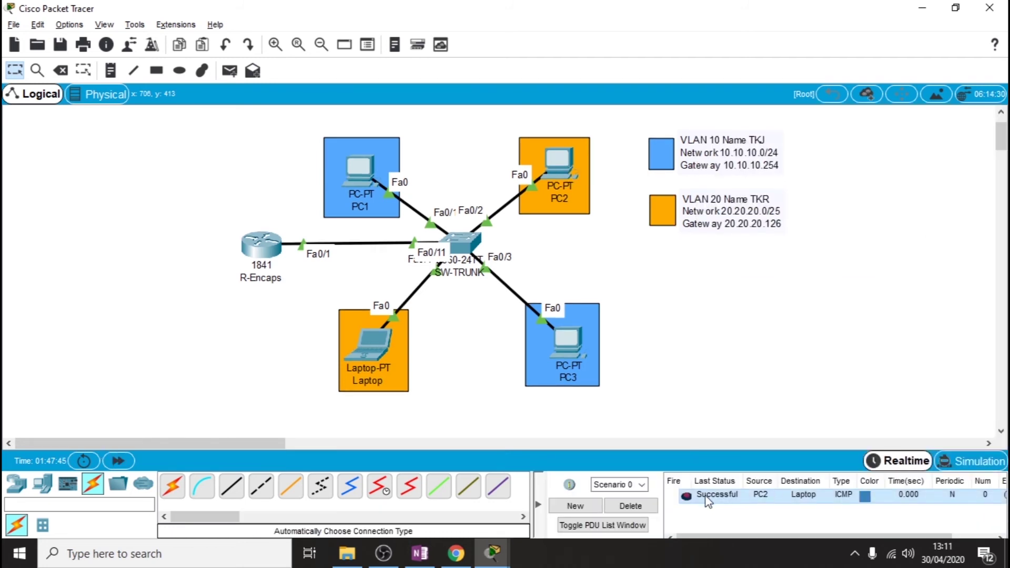
pyautogui.click(538, 506)
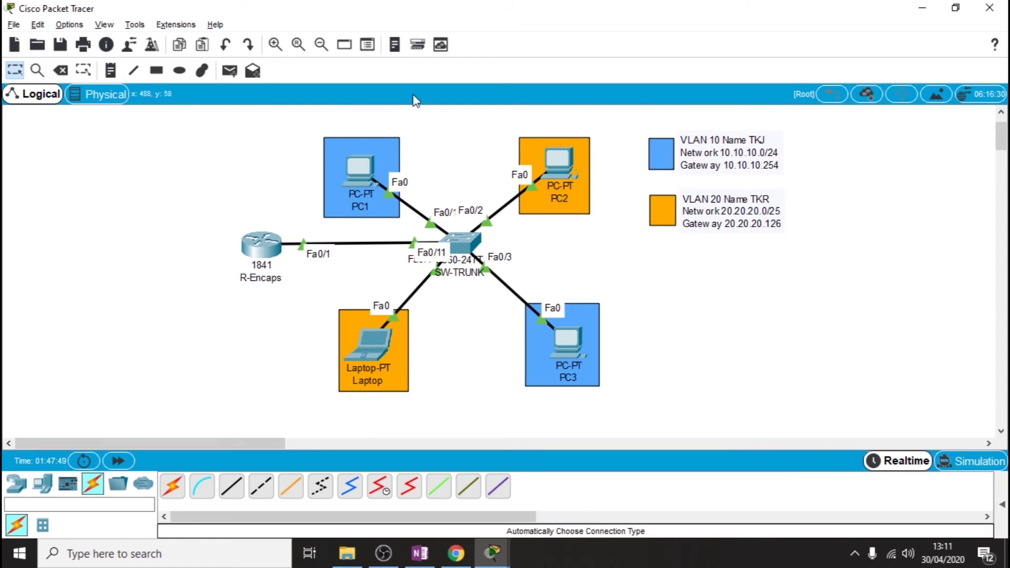
# Add a simple PDU from PC2 to PC1 in Simulation mode, play the simulation, and show the PDU list.
pyautogui.click(229, 71)
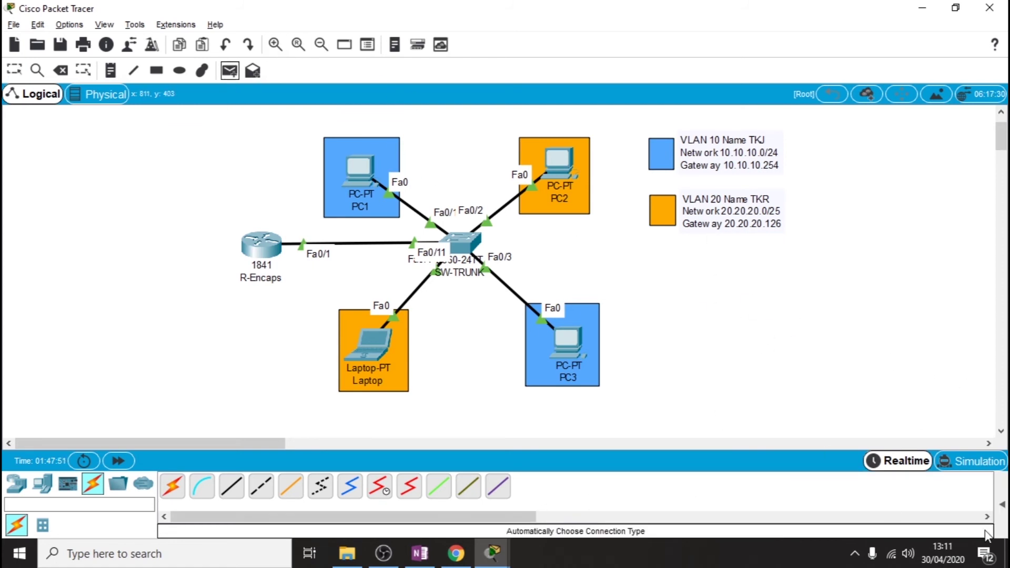
pyautogui.click(990, 464)
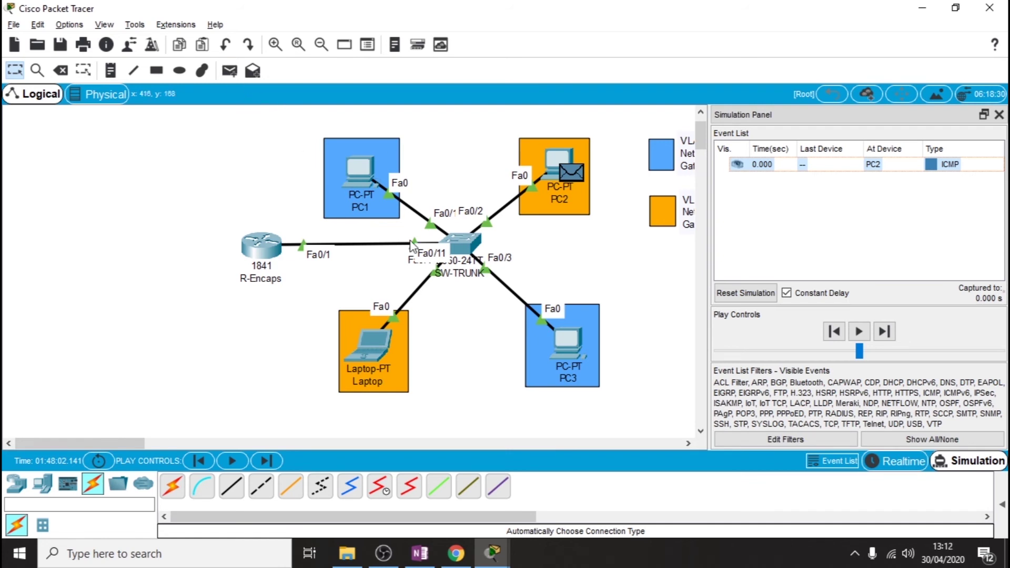
pyautogui.click(229, 71)
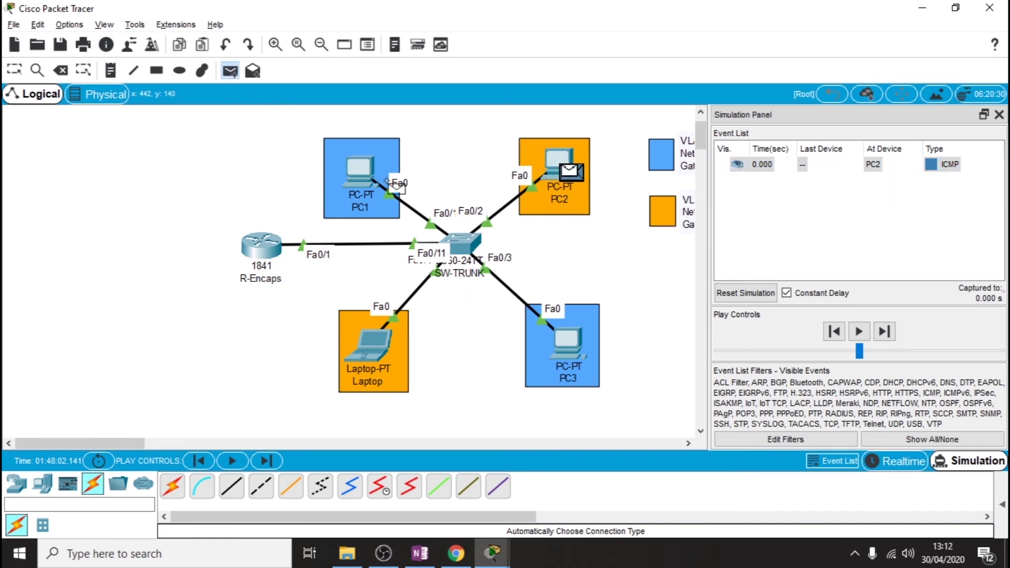
pyautogui.click(365, 173)
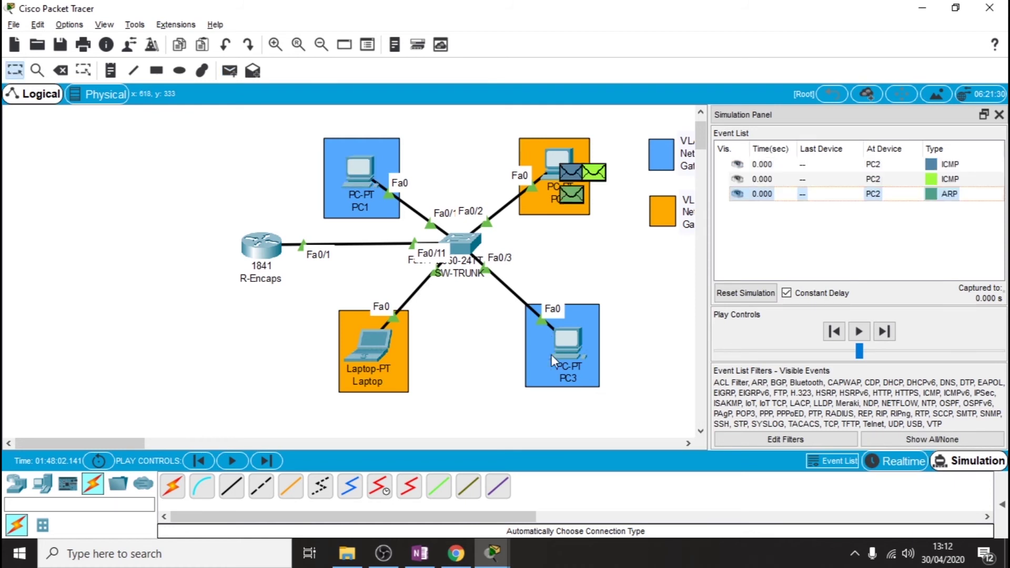
pyautogui.click(233, 461)
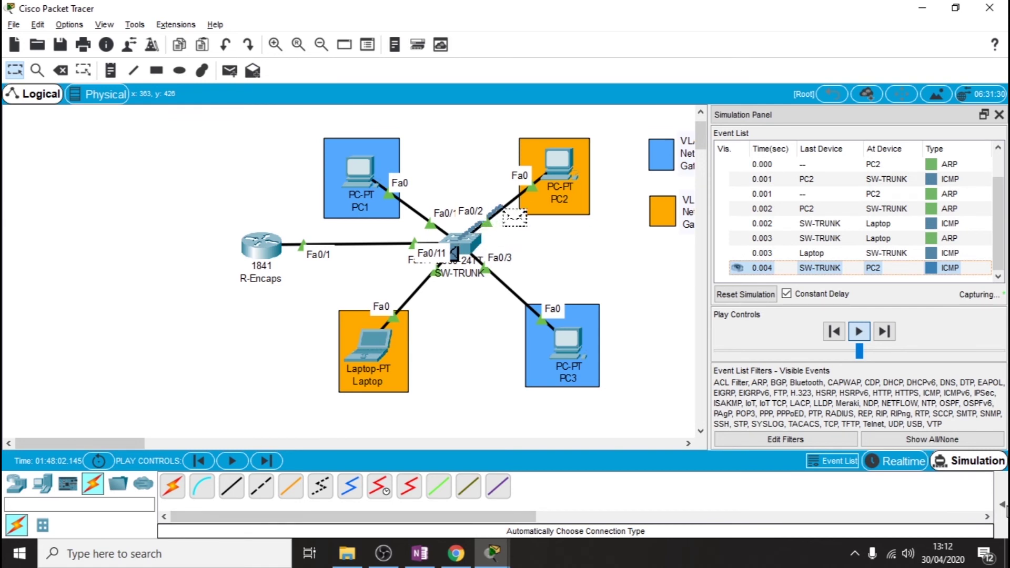
pyautogui.click(1002, 504)
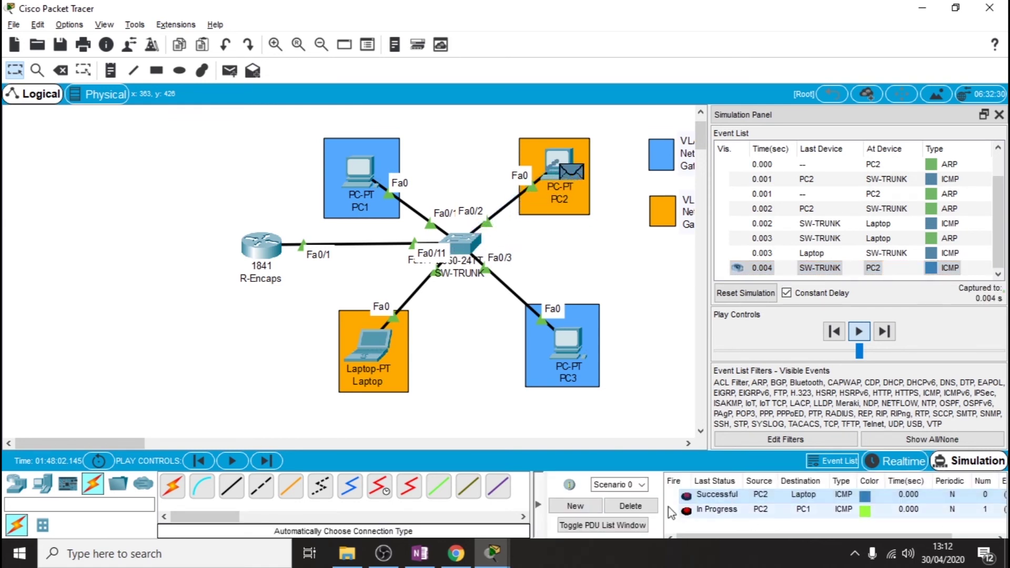
# Delete the current scenario's PDUs and simulate a fresh simple PDU from PC2 to PC1, checking its status.
pyautogui.click(630, 505)
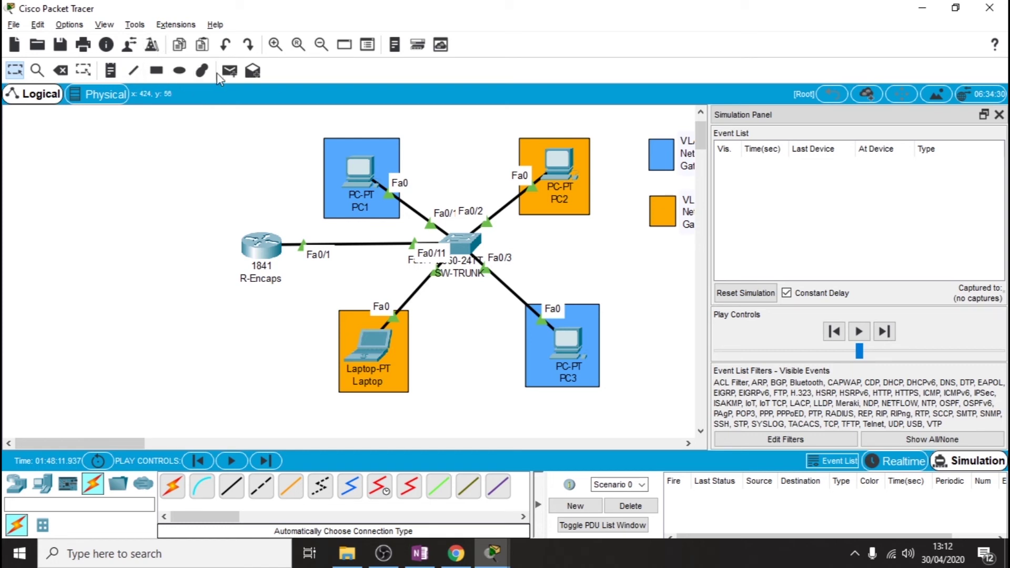
pyautogui.click(558, 166)
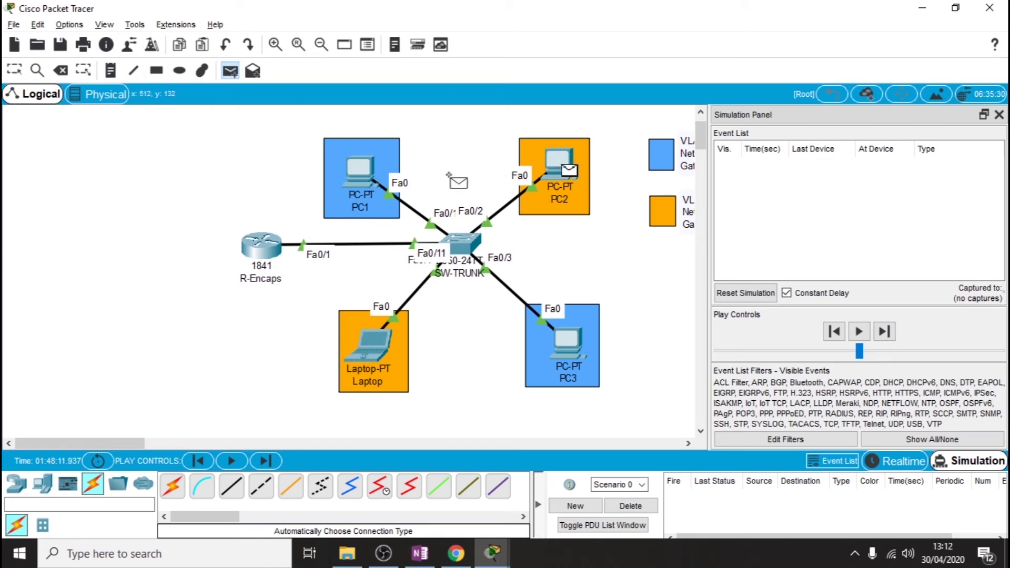
pyautogui.click(368, 171)
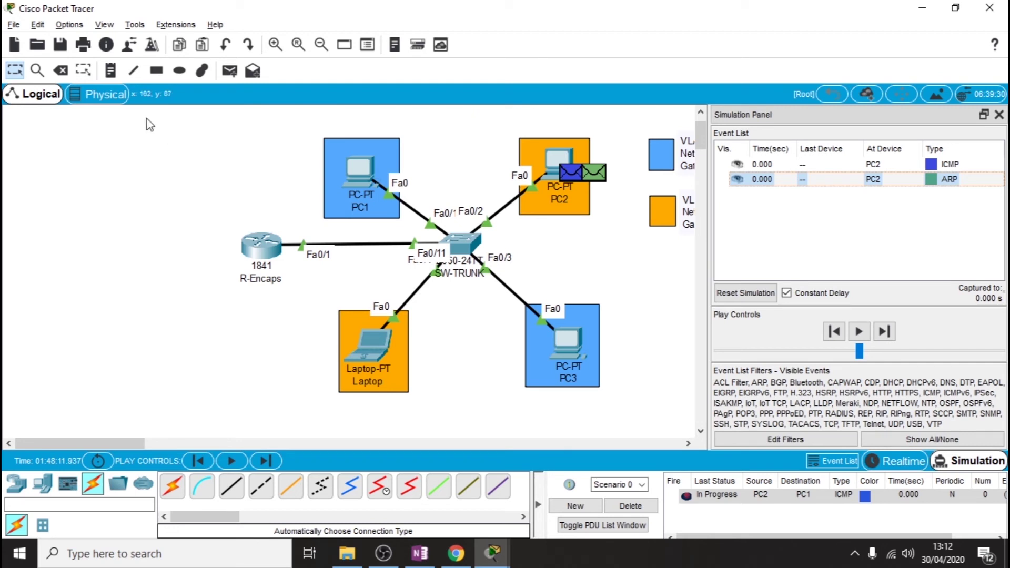
pyautogui.click(231, 460)
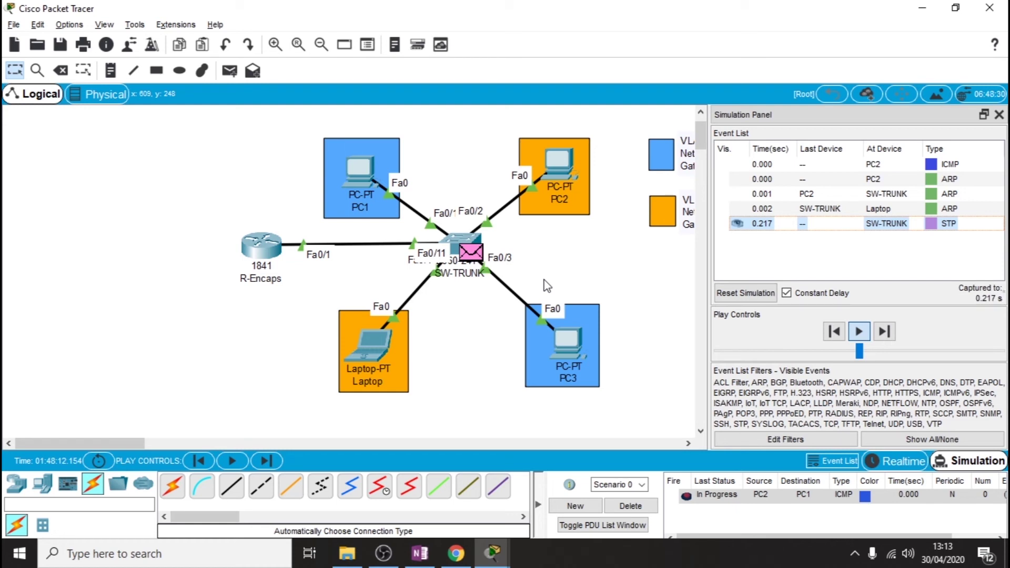
pyautogui.click(232, 461)
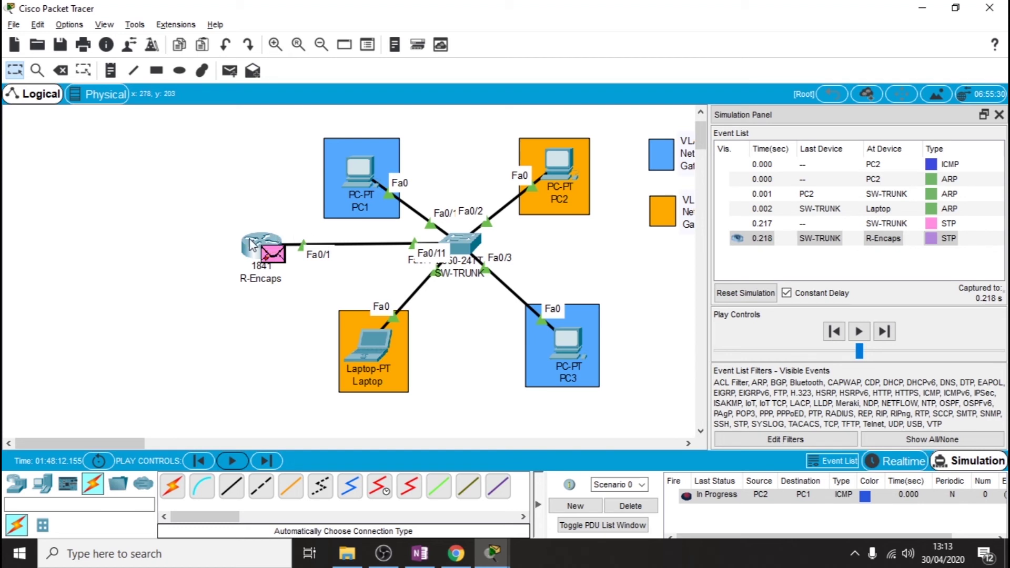
pyautogui.click(233, 461)
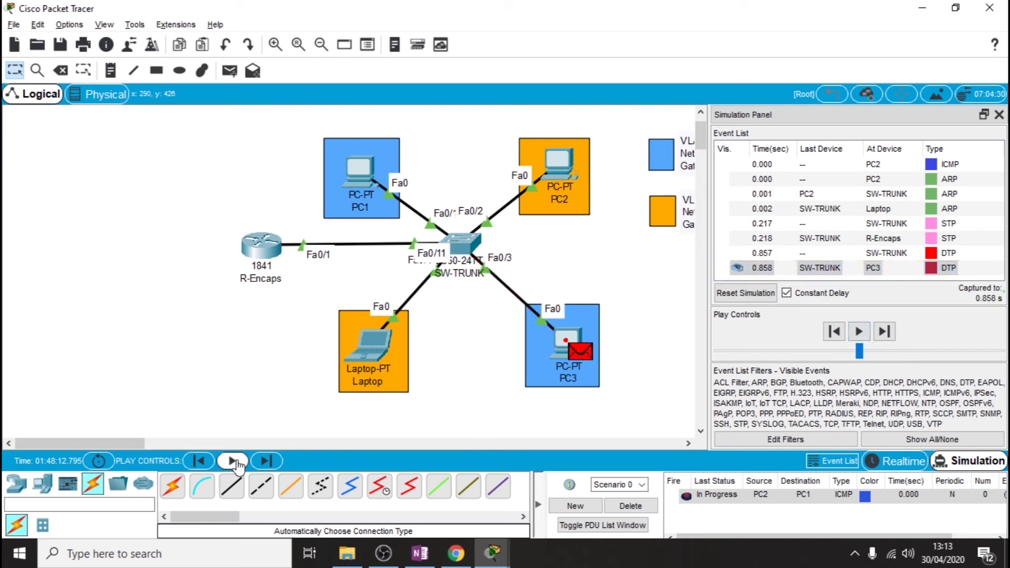
pyautogui.click(234, 462)
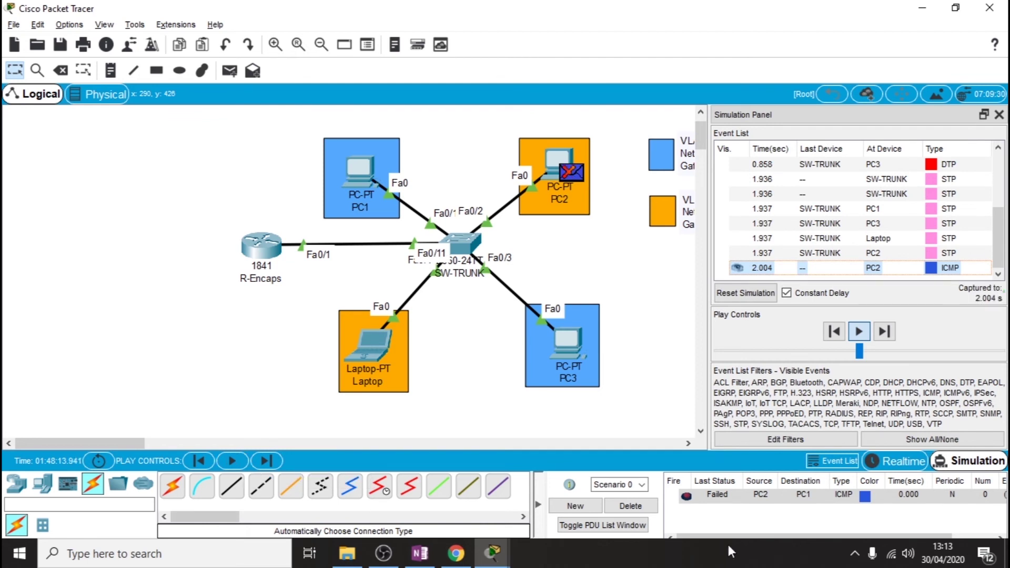
# Delete the PC2-to-PC1 PDU scenario and return to Realtime mode.
pyautogui.click(651, 508)
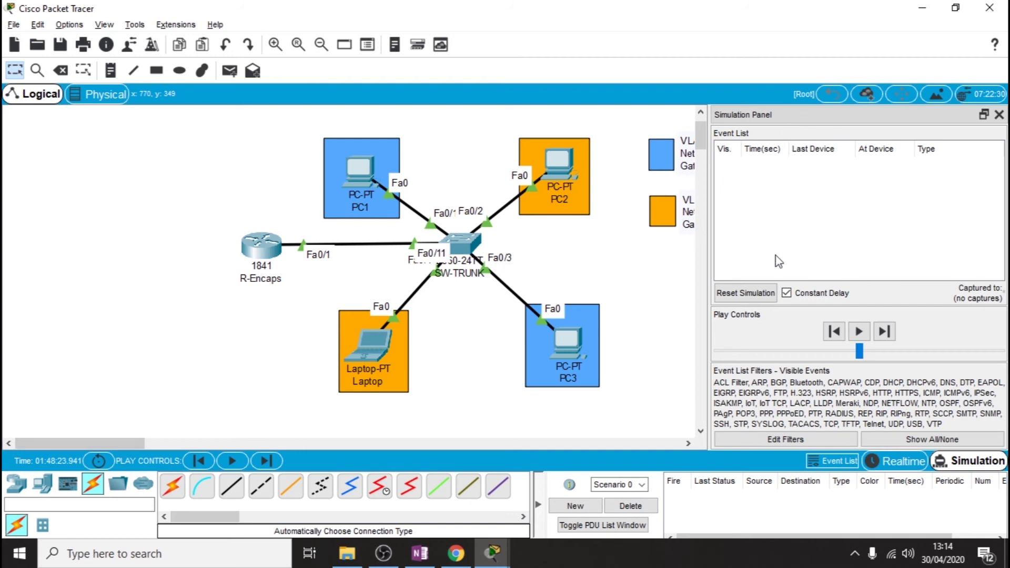
pyautogui.click(914, 468)
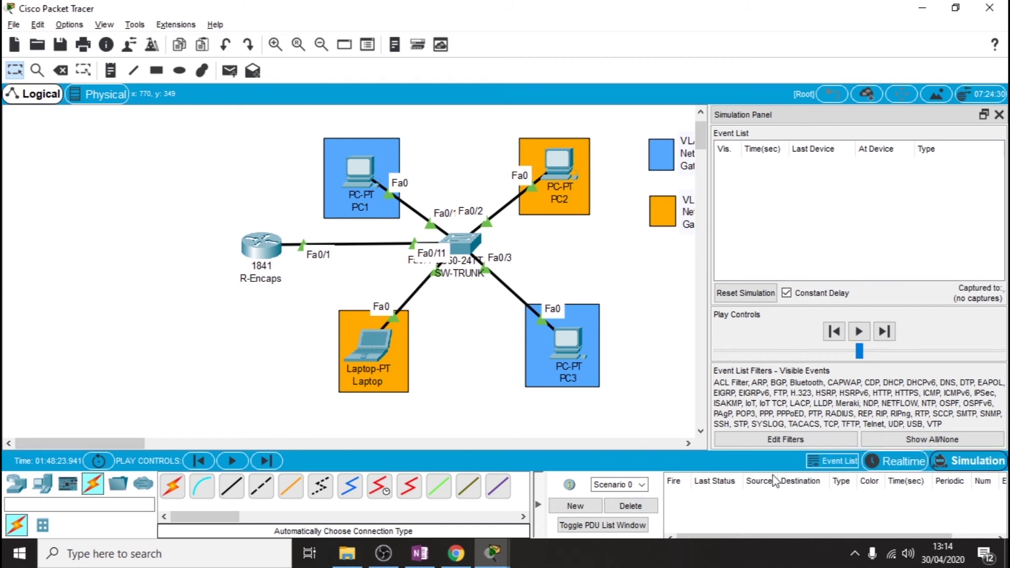
pyautogui.click(888, 462)
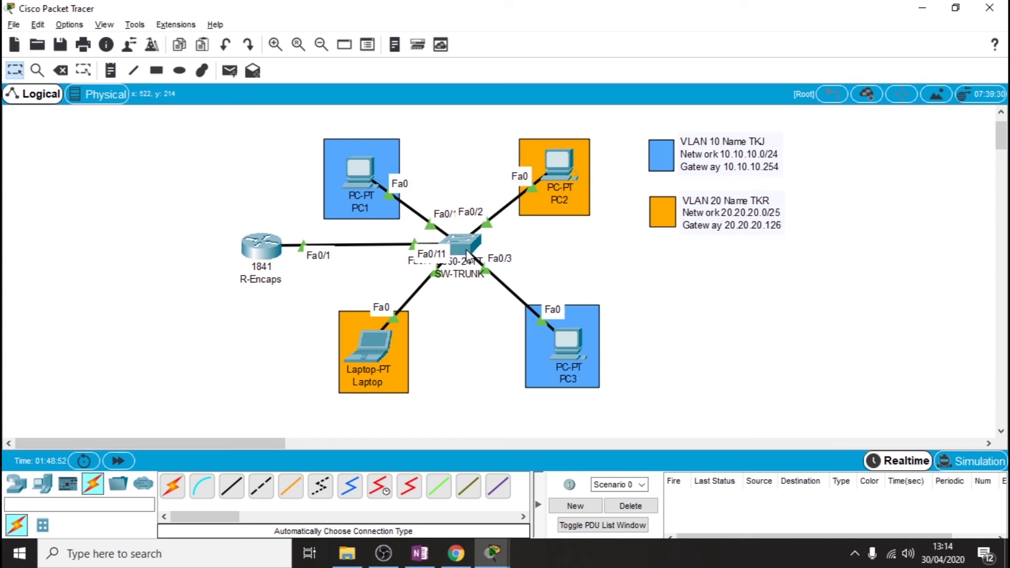
# Open the command line of SW-TRUNK and enter global configuration mode.
pyautogui.moveTo(467, 255)
pyautogui.click(462, 256)
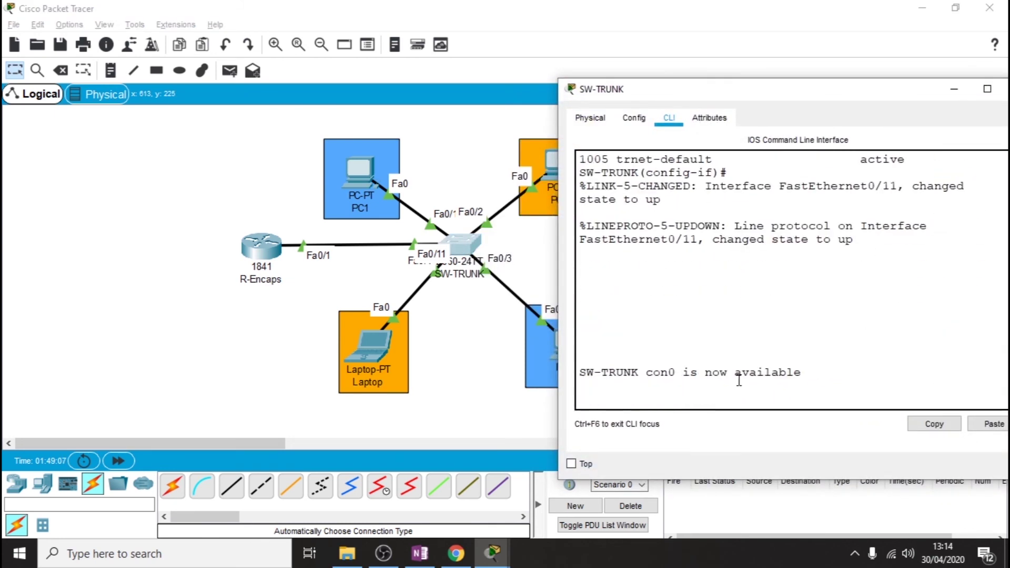
pyautogui.press('Return')
pyautogui.press('Return')
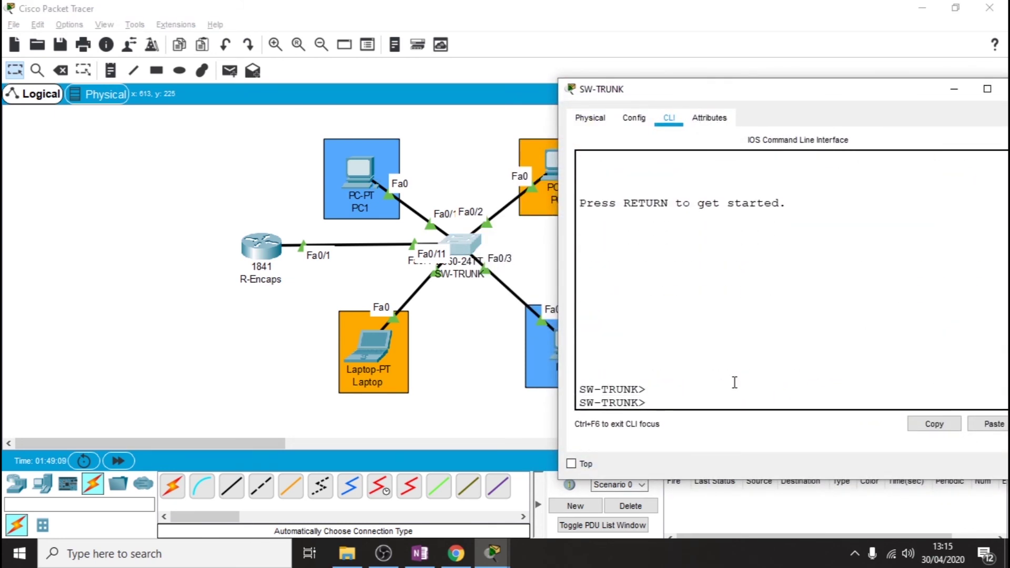
pyautogui.write('en')
pyautogui.press('Return')
pyautogui.write('conf t')
pyautogui.press('Return')
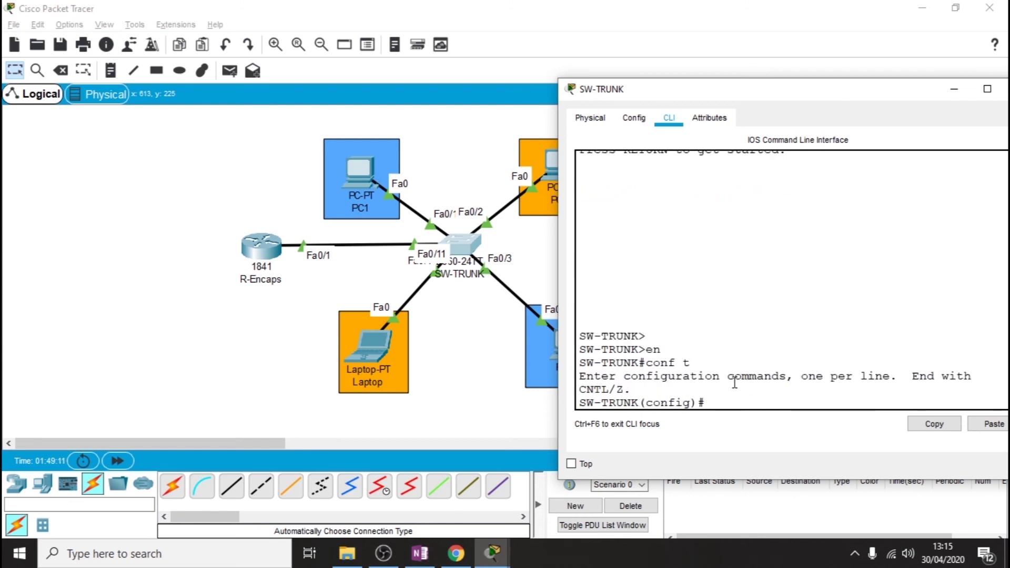
# Set interface fa0/11 on SW-TRUNK, the link to R-Encaps, to switchport mode trunk.
pyautogui.write('int fa0/11')
pyautogui.press('Return')
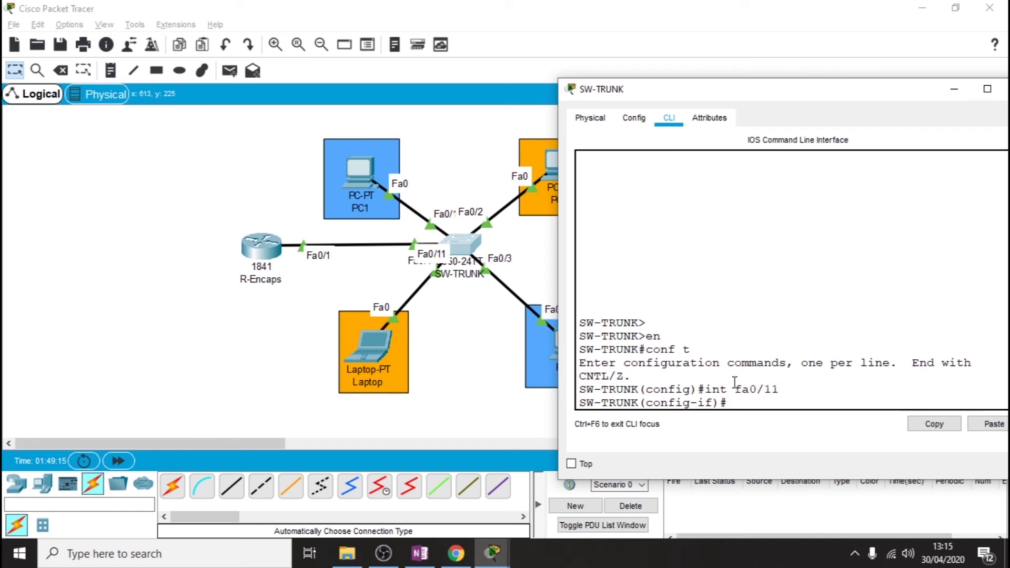
pyautogui.write('sw')
pyautogui.press('Tab')
pyautogui.write('mo')
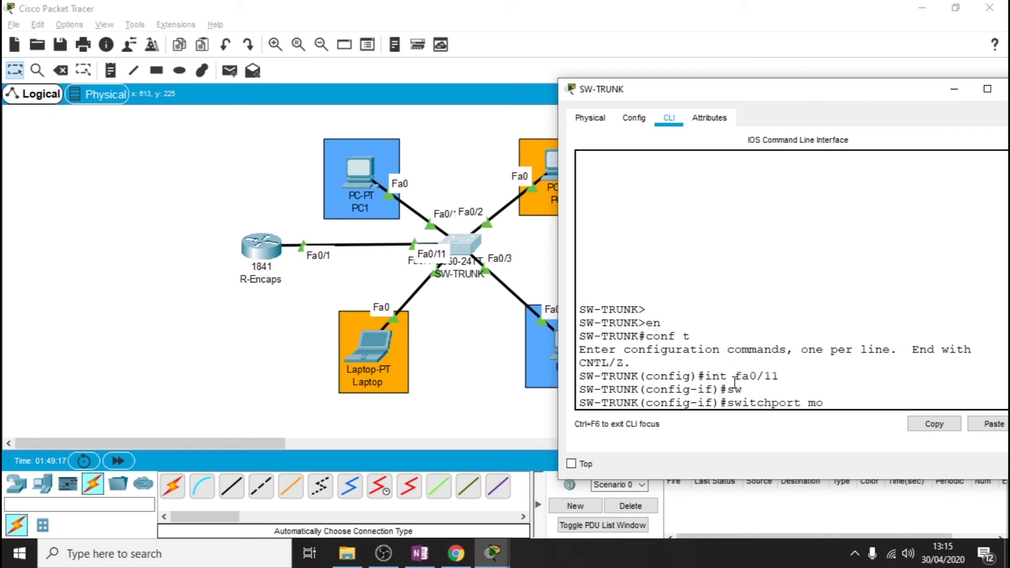
pyautogui.write('de trunk')
pyautogui.press('Return')
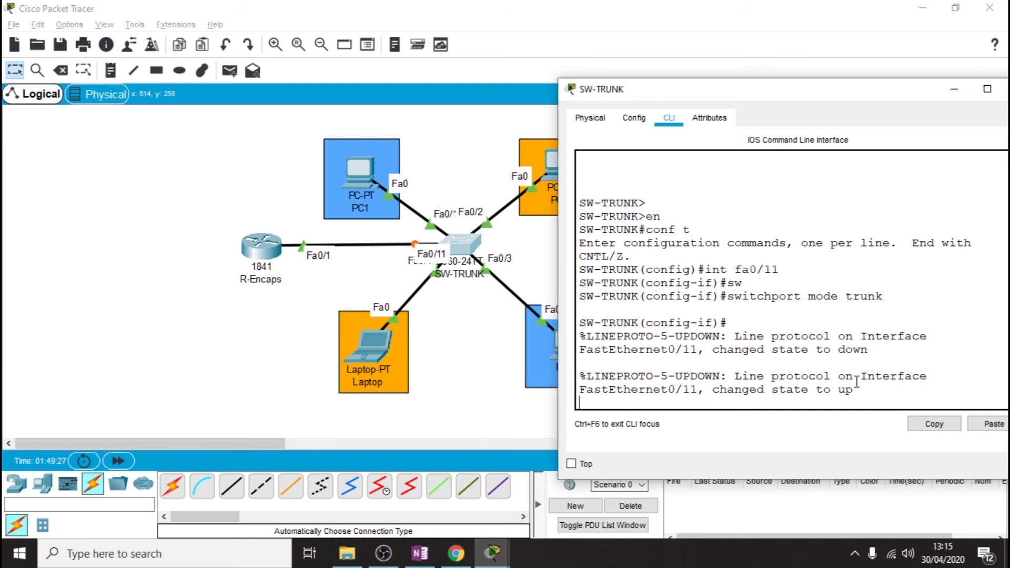
# Check the line protocol message for FastEthernet0/11 in the SW-TRUNK console against the R-Encaps link in the topology.
pyautogui.moveTo(860, 398); pyautogui.dragTo(581, 383)
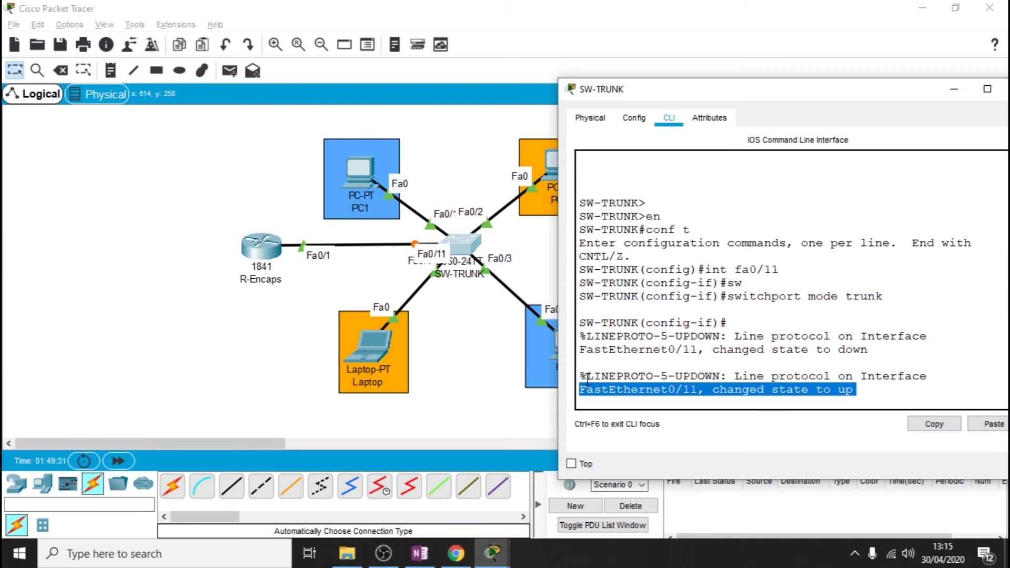
pyautogui.click(295, 313)
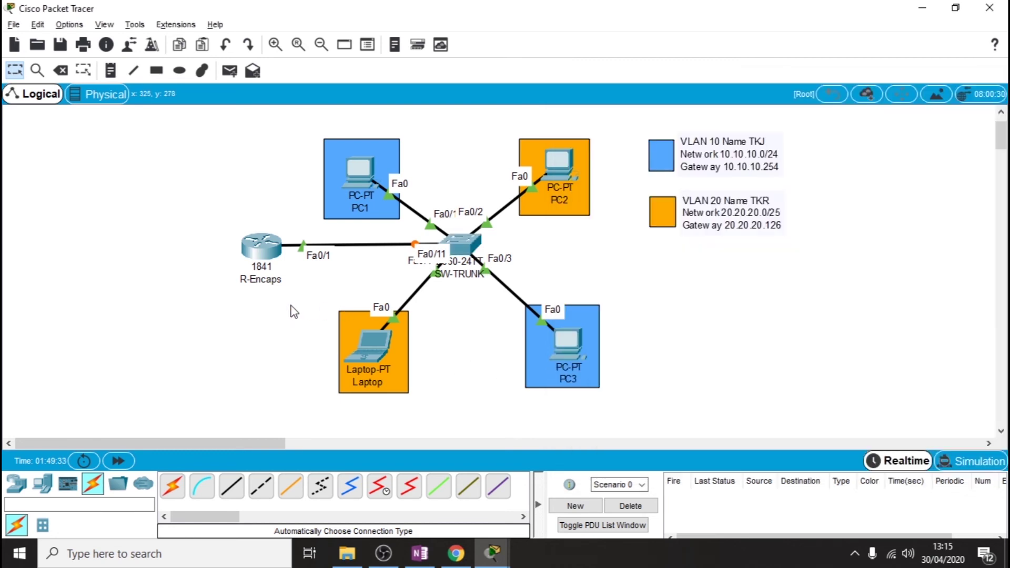
pyautogui.click(462, 255)
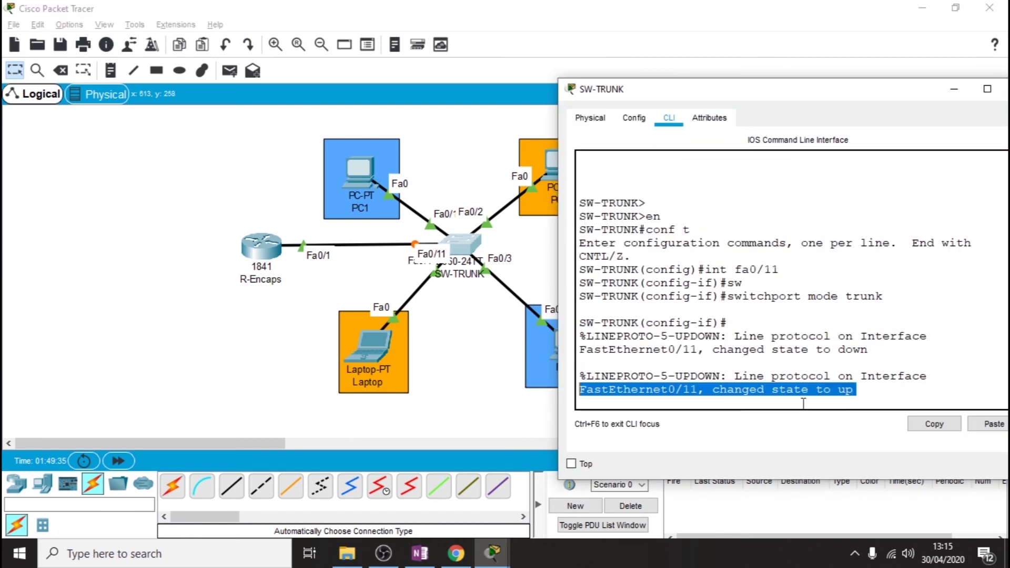
pyautogui.click(786, 403)
pyautogui.press('Return')
pyautogui.press('Return')
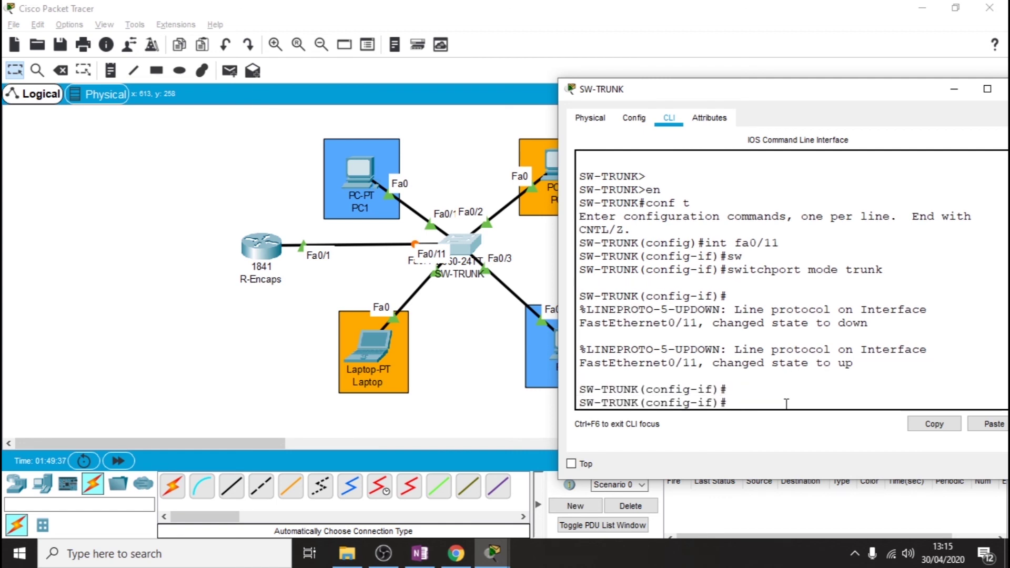
# Show SW-TRUNK's running configuration with do sh run and examine the VLAN access ports and the FastEthernet0/11 entry.
pyautogui.write('do sh run')
pyautogui.press('Return')
pyautogui.press('space')
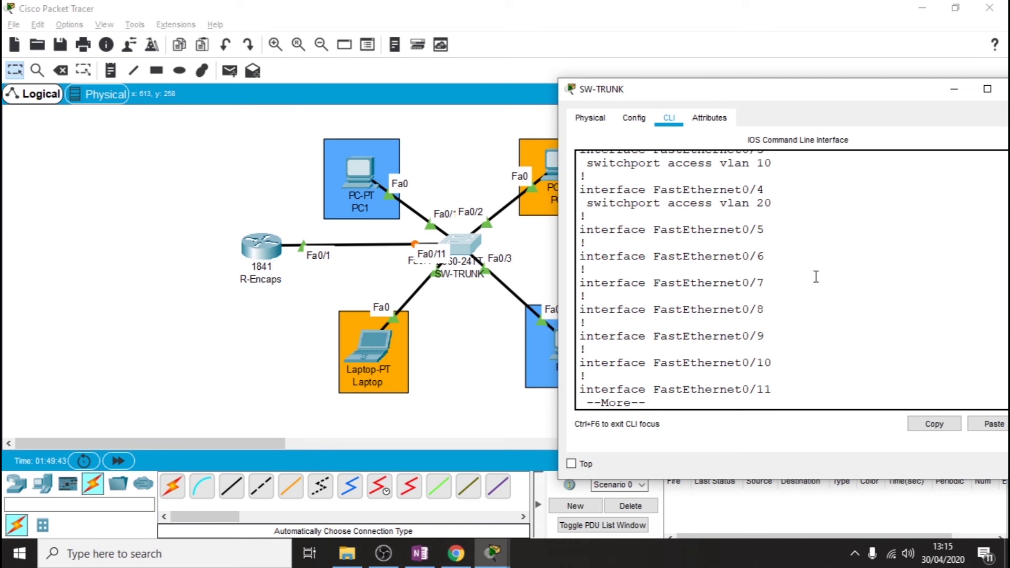
pyautogui.scroll(3, 815, 276)
pyautogui.scroll(-1, 807, 291)
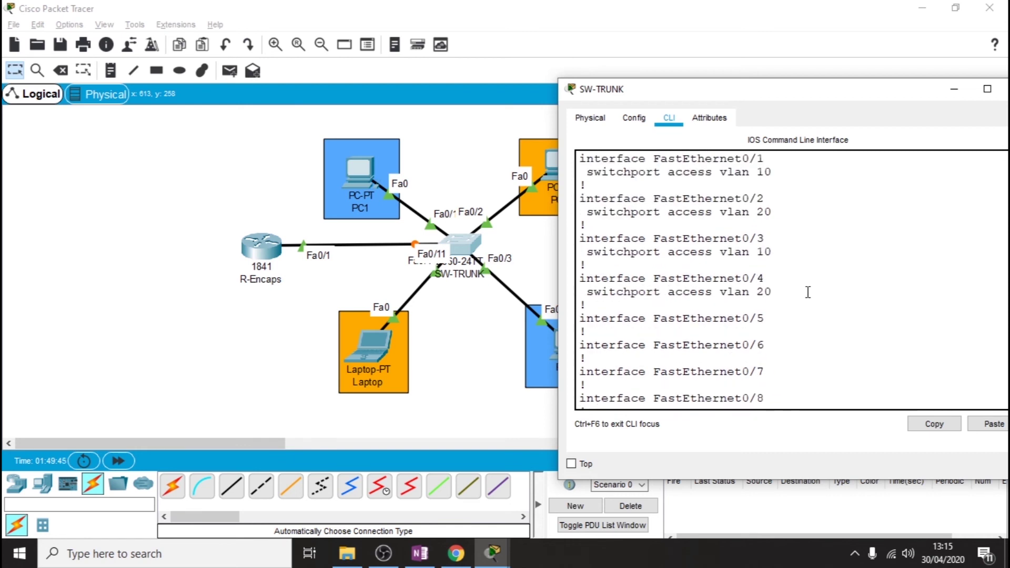
pyautogui.scroll(-2, 808, 292)
pyautogui.press('space')
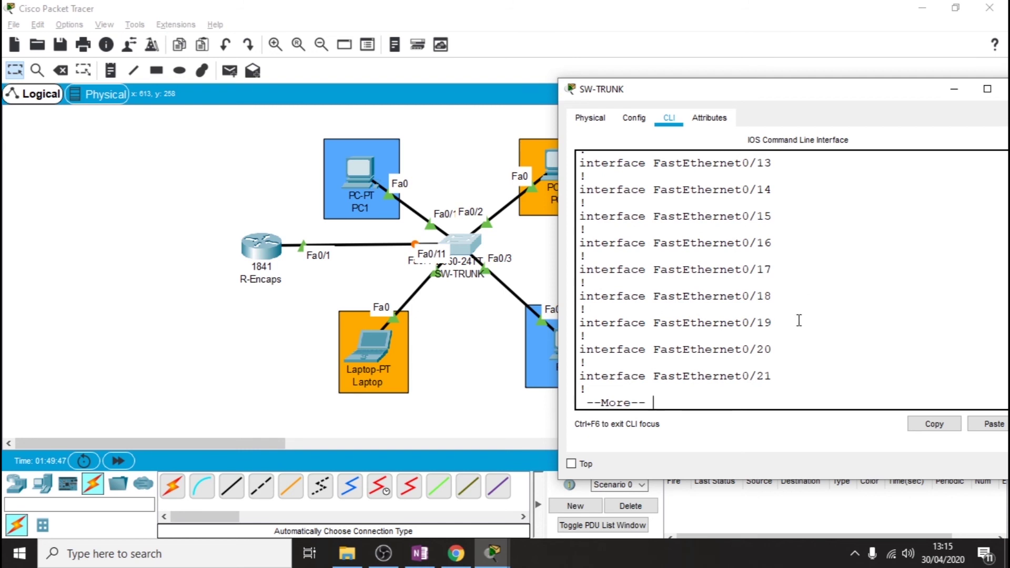
pyautogui.scroll(2, 814, 297)
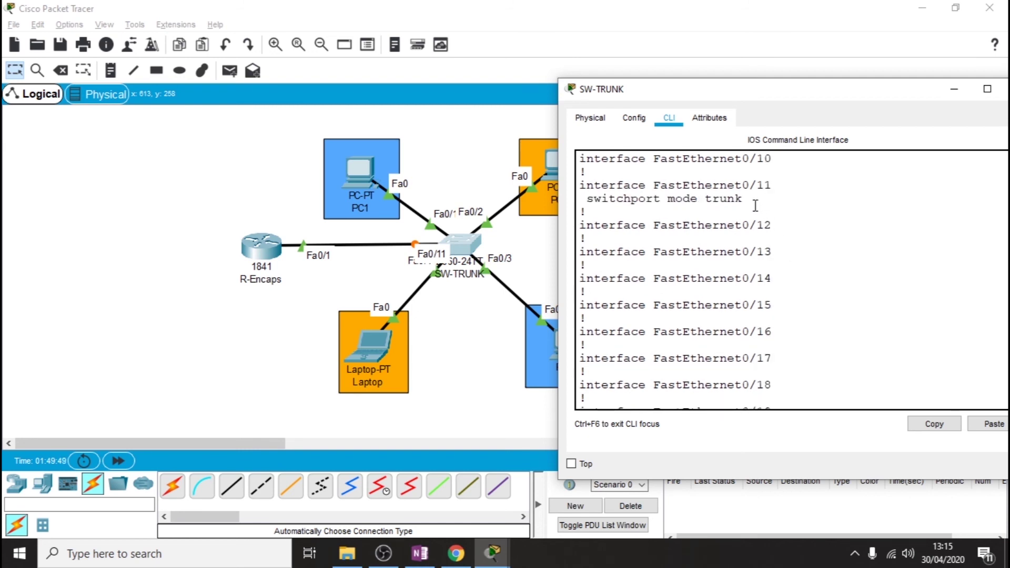
pyautogui.moveTo(755, 206); pyautogui.dragTo(571, 187)
pyautogui.hotkey('ctrl', 'c')
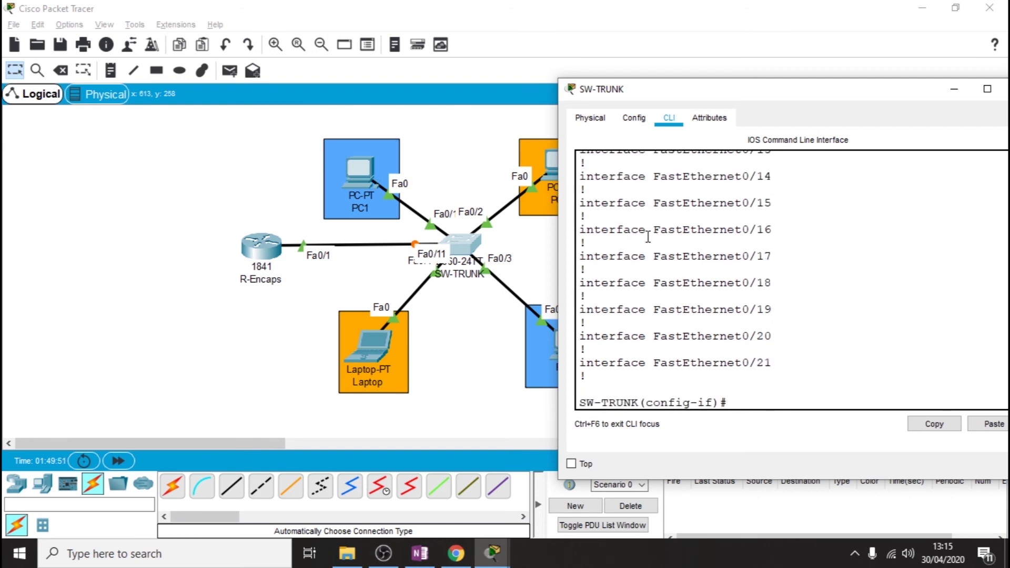
# List the trunk interfaces on SW-TRUNK with the command do sh int trunk.
pyautogui.write('do int trunk')
pyautogui.press('Return')
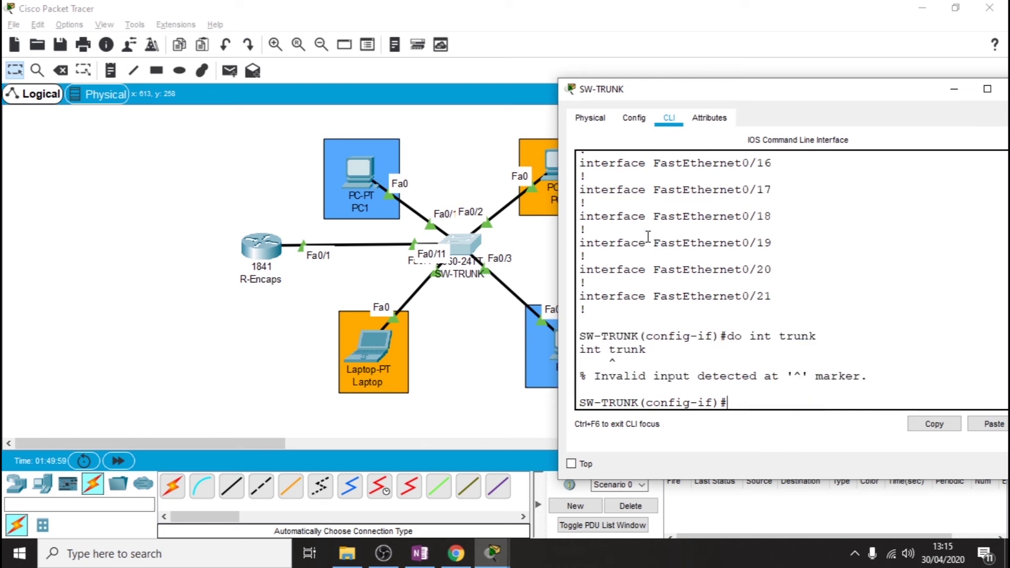
pyautogui.press('Up')
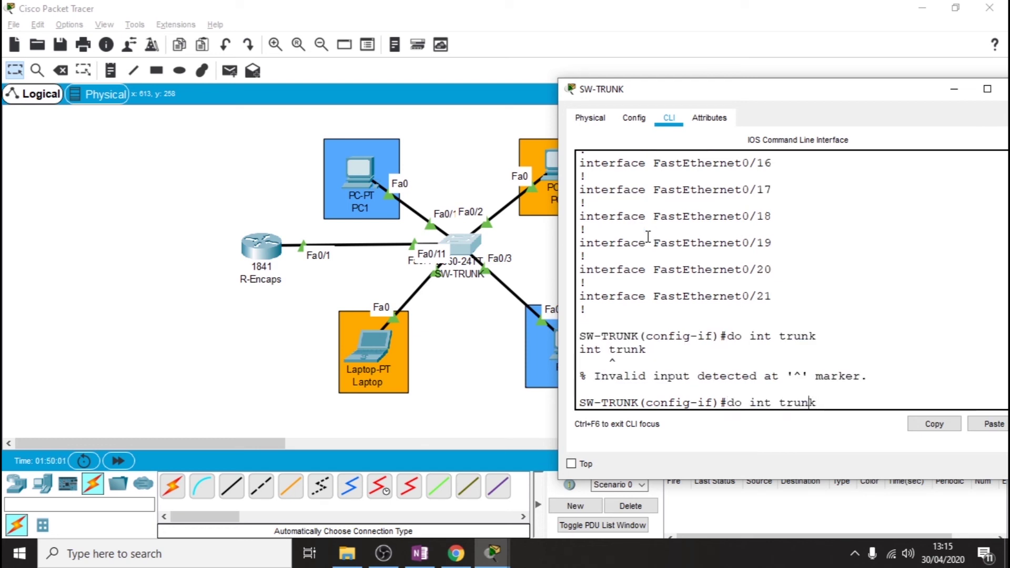
pyautogui.press('Left')
pyautogui.press('Left')
pyautogui.press('Left')
pyautogui.press('Left')
pyautogui.write('sh')
pyautogui.press('Return')
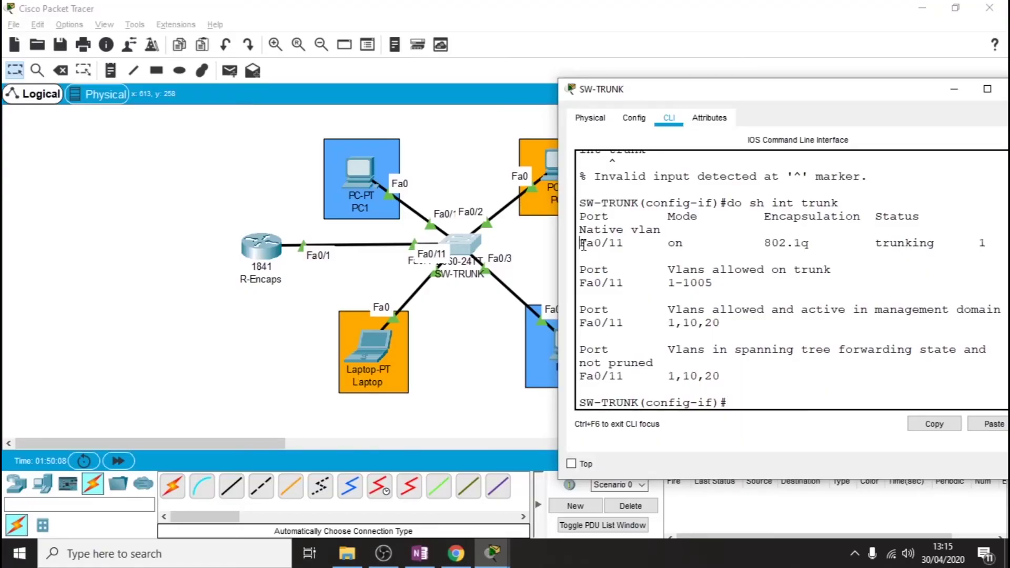
# Examine the mode, encapsulation, status and native VLAN of Fa0/11 in the trunk listing, enlarging the SW-TRUNK window to read it.
pyautogui.moveTo(578, 244); pyautogui.dragTo(627, 247)
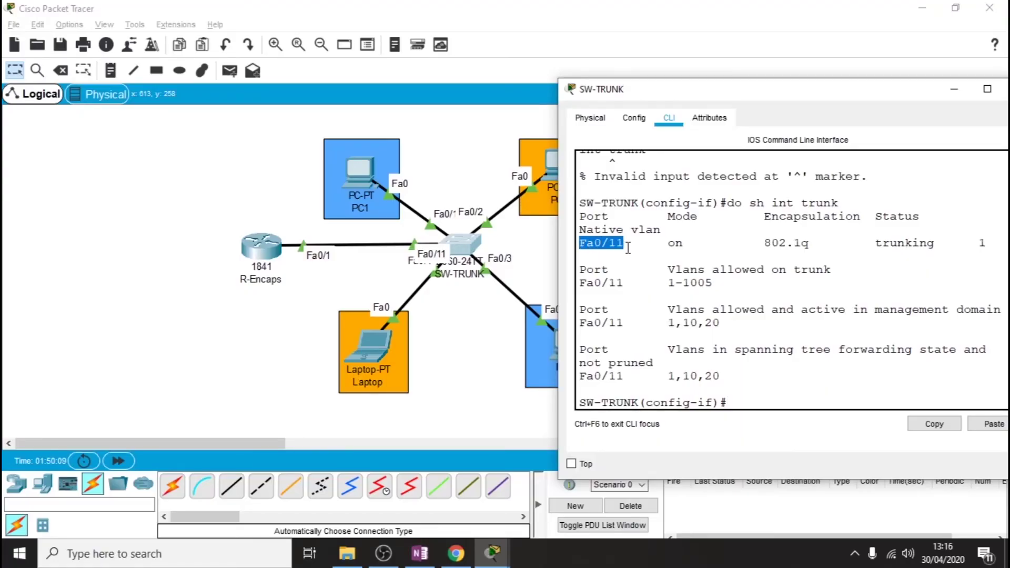
pyautogui.doubleClick(758, 90)
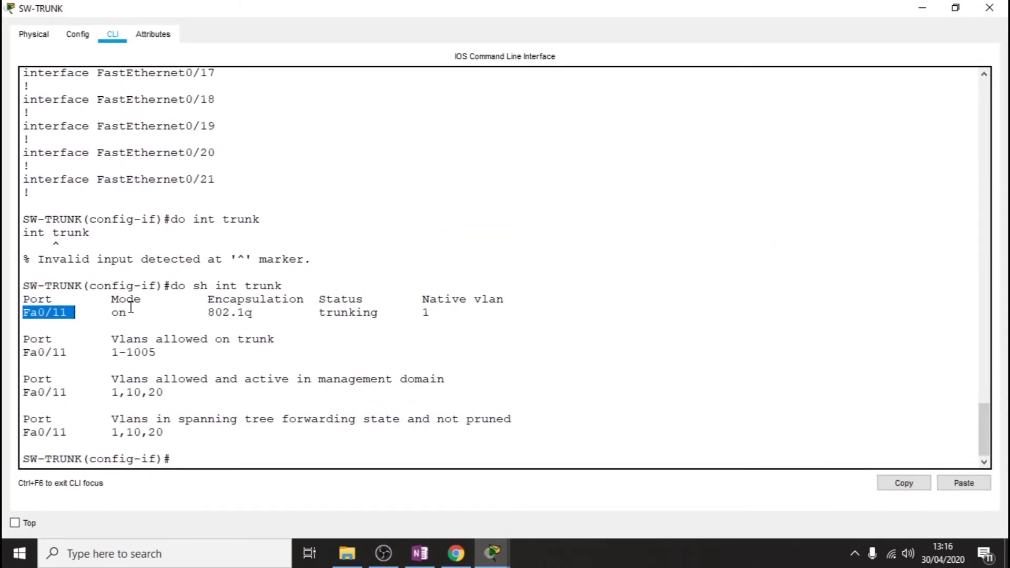
pyautogui.moveTo(112, 300); pyautogui.dragTo(128, 315)
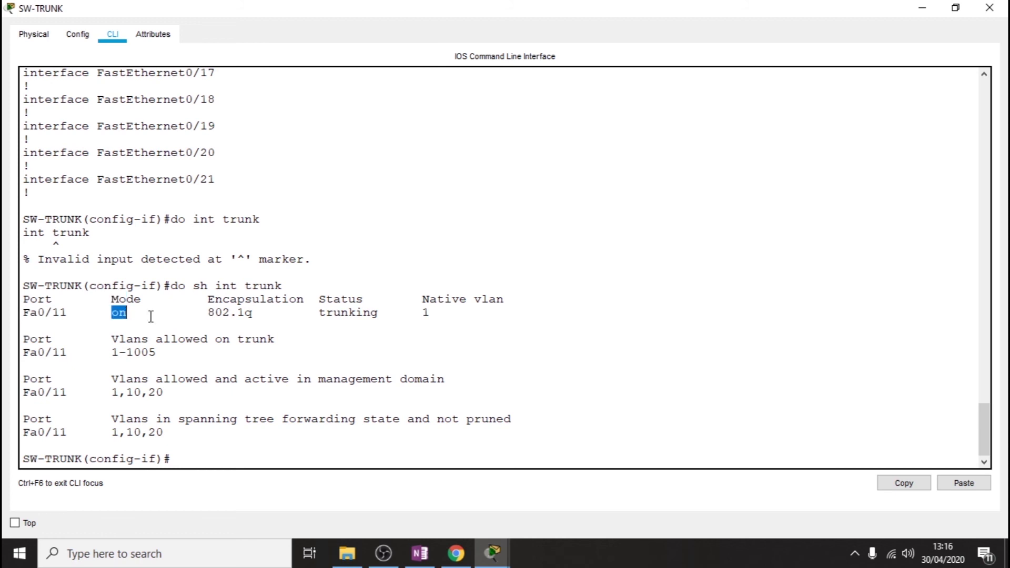
pyautogui.moveTo(194, 298); pyautogui.dragTo(249, 317)
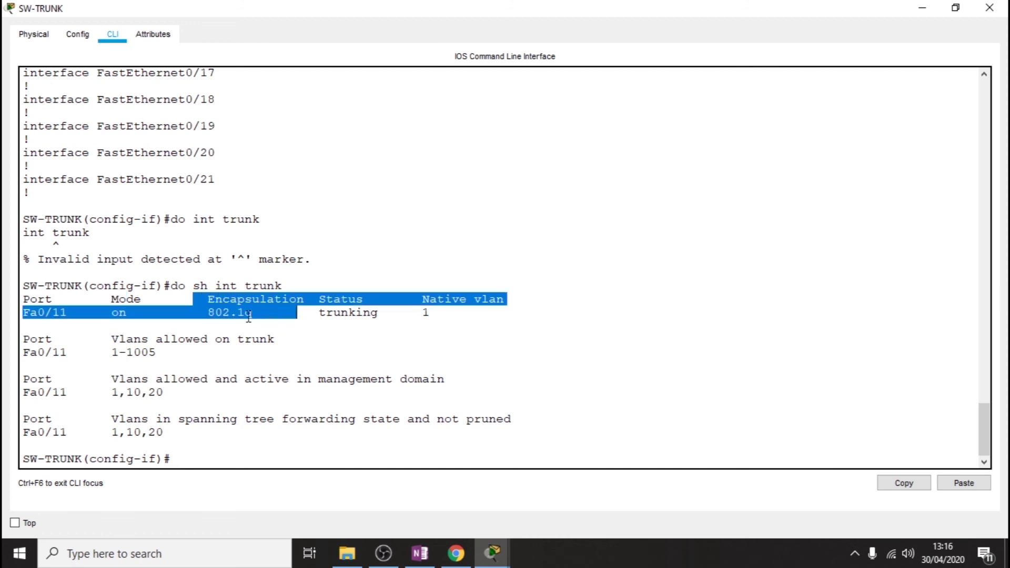
pyautogui.click(249, 315)
pyautogui.moveTo(318, 314); pyautogui.dragTo(430, 315)
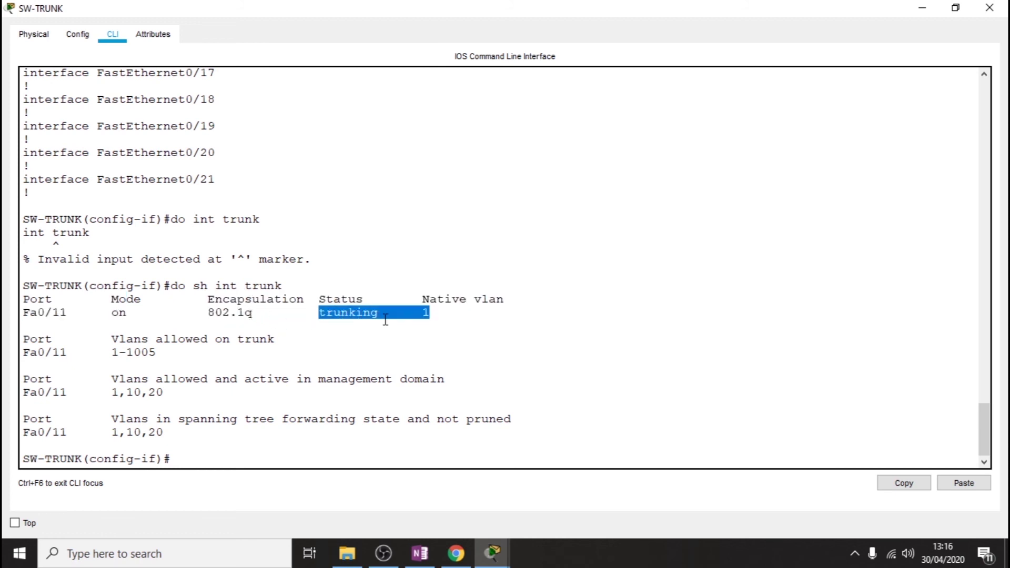
pyautogui.click(445, 300)
pyautogui.doubleClick(444, 298)
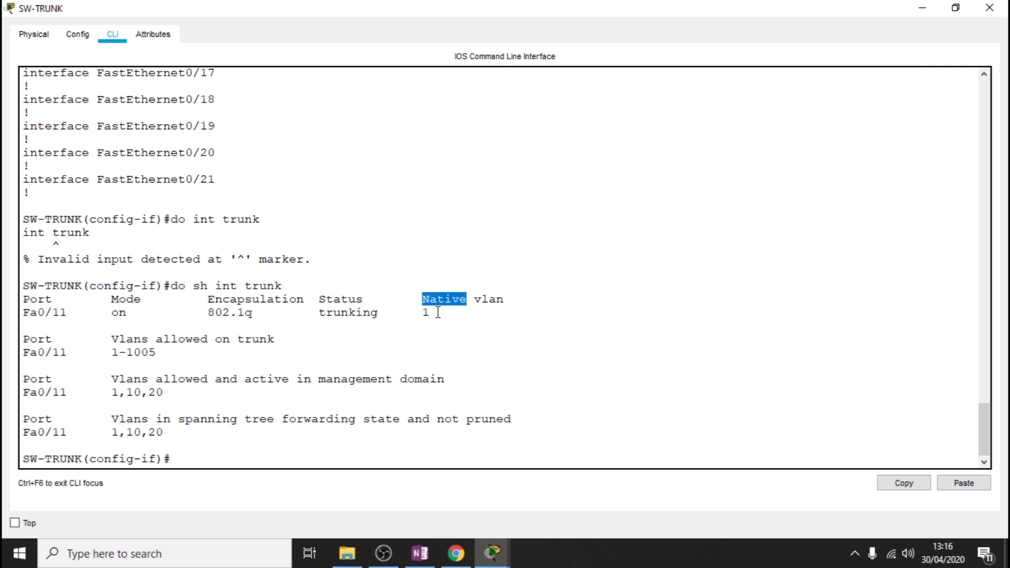
pyautogui.click(423, 312)
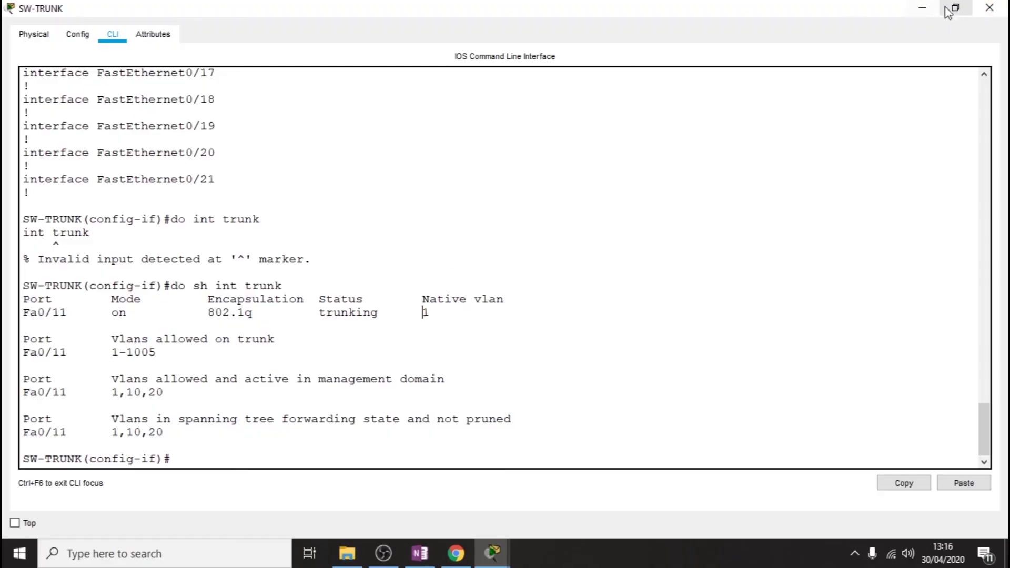
pyautogui.click(950, 9)
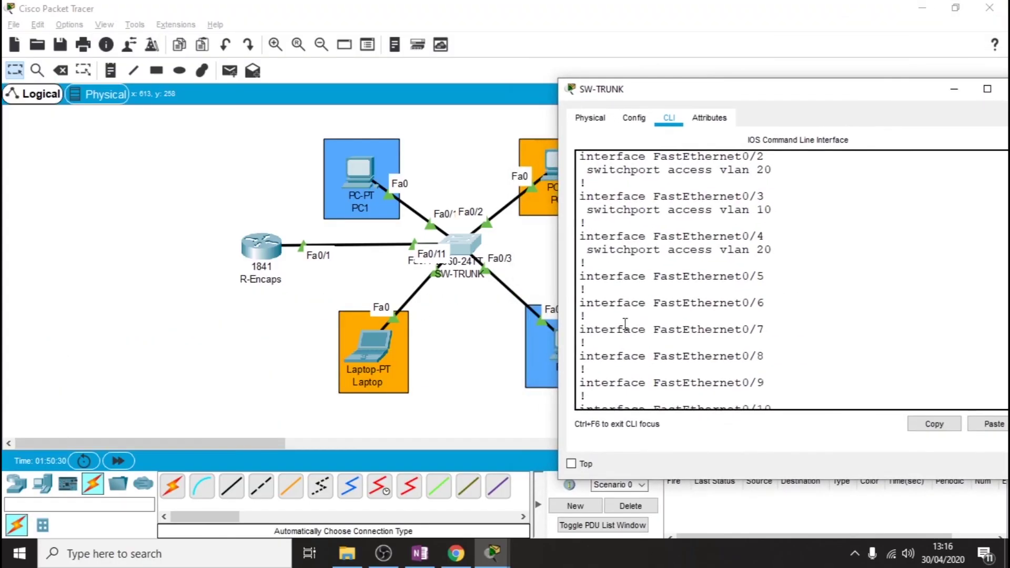
# Send a simple PDU from PC2 to PC1 and play it in Simulation mode to follow its path through R-Encaps.
pyautogui.click(478, 344)
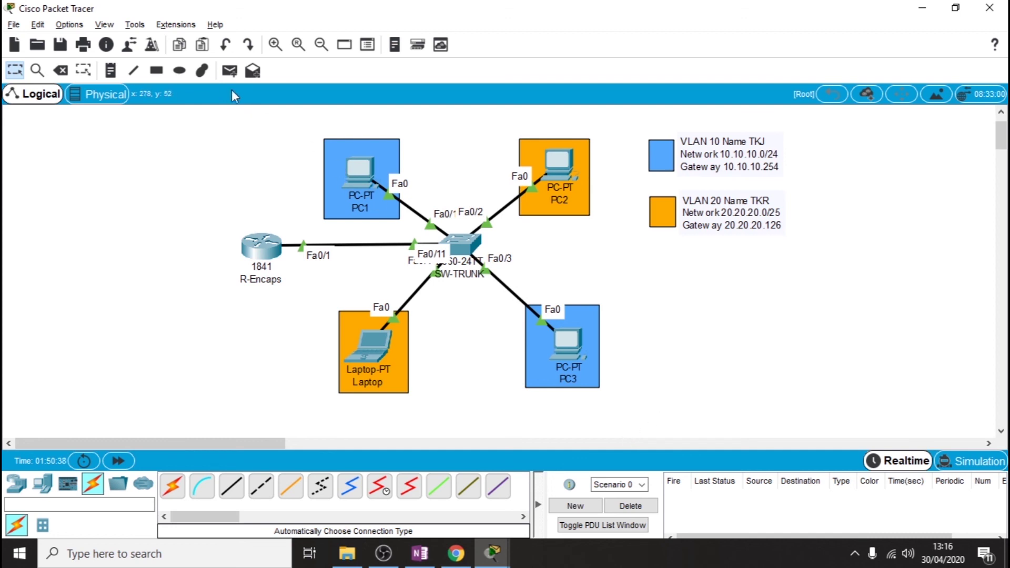
pyautogui.click(231, 71)
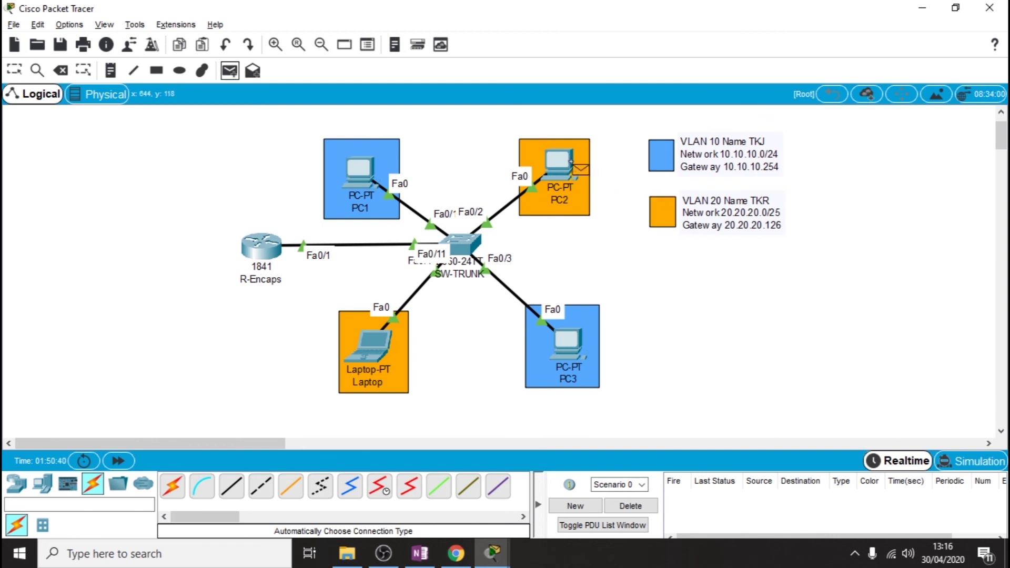
pyautogui.click(562, 162)
pyautogui.click(369, 169)
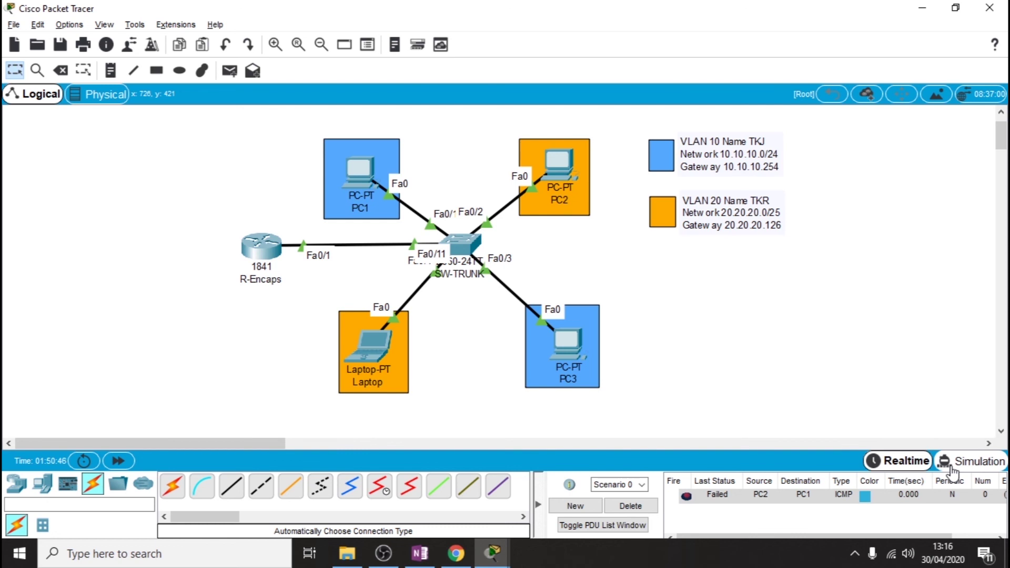
pyautogui.click(973, 461)
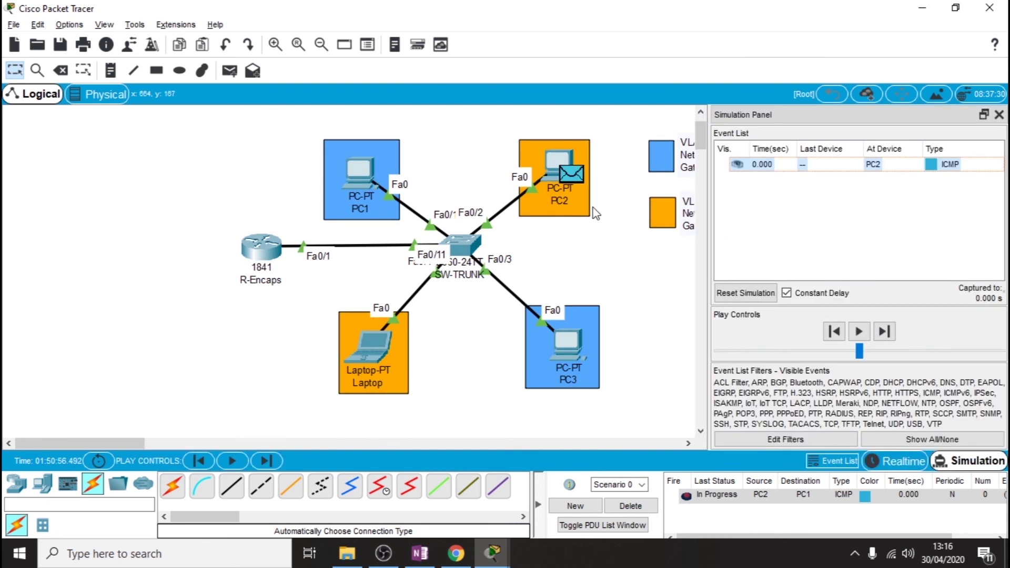
pyautogui.click(245, 462)
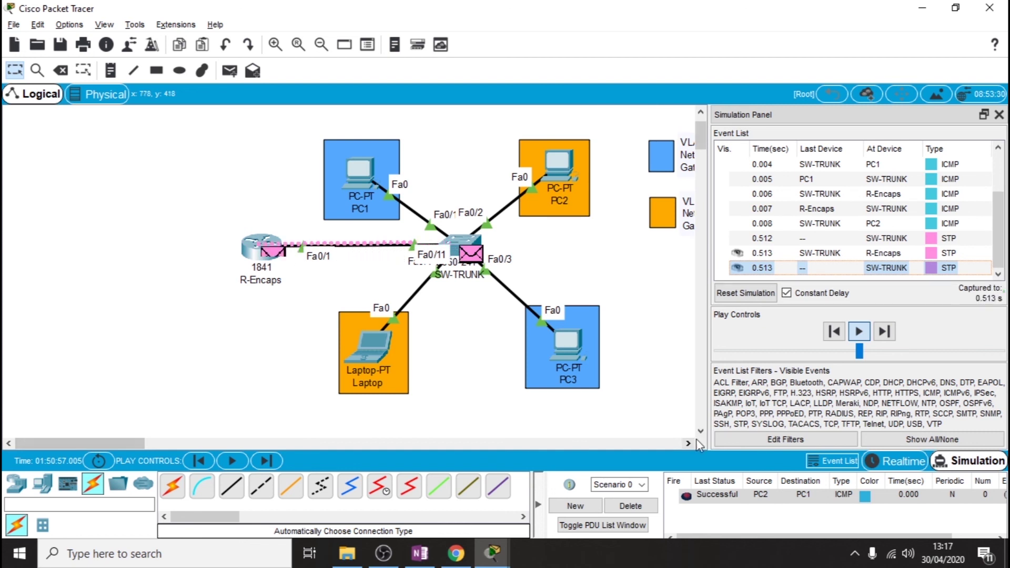
# Delete the PC2-to-PC1 PDU scenario and switch back to Realtime mode.
pyautogui.click(630, 505)
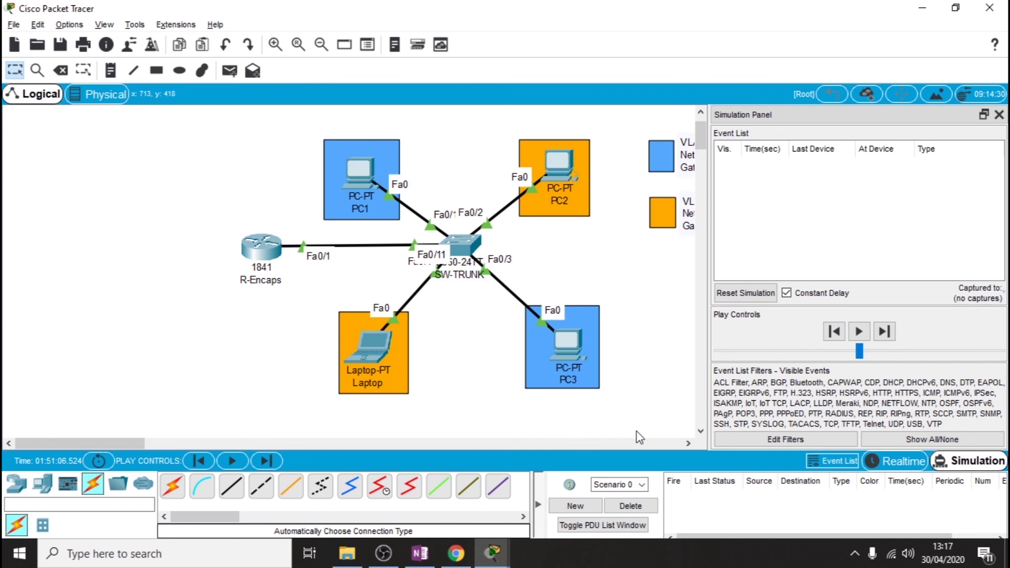
pyautogui.click(902, 462)
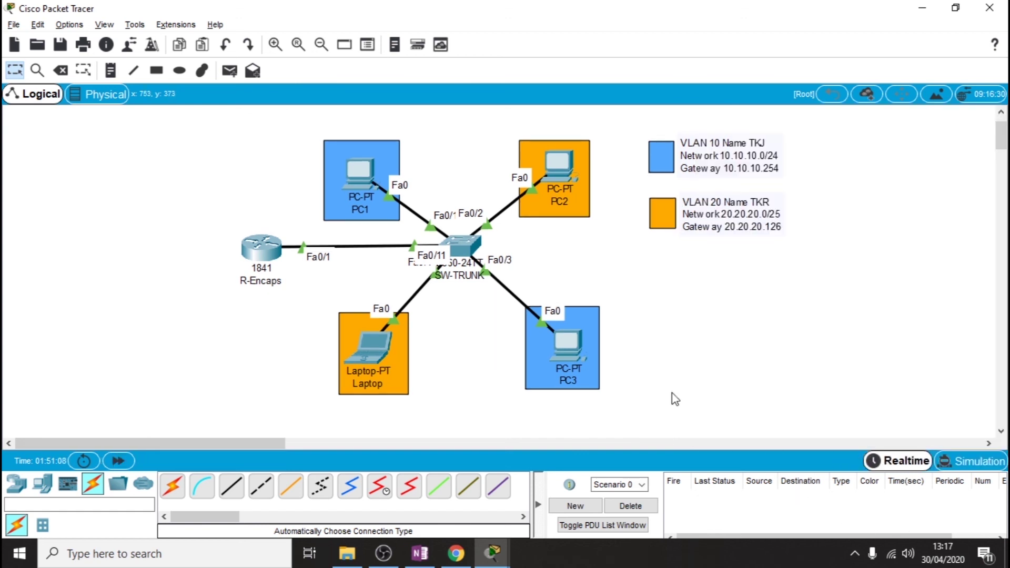